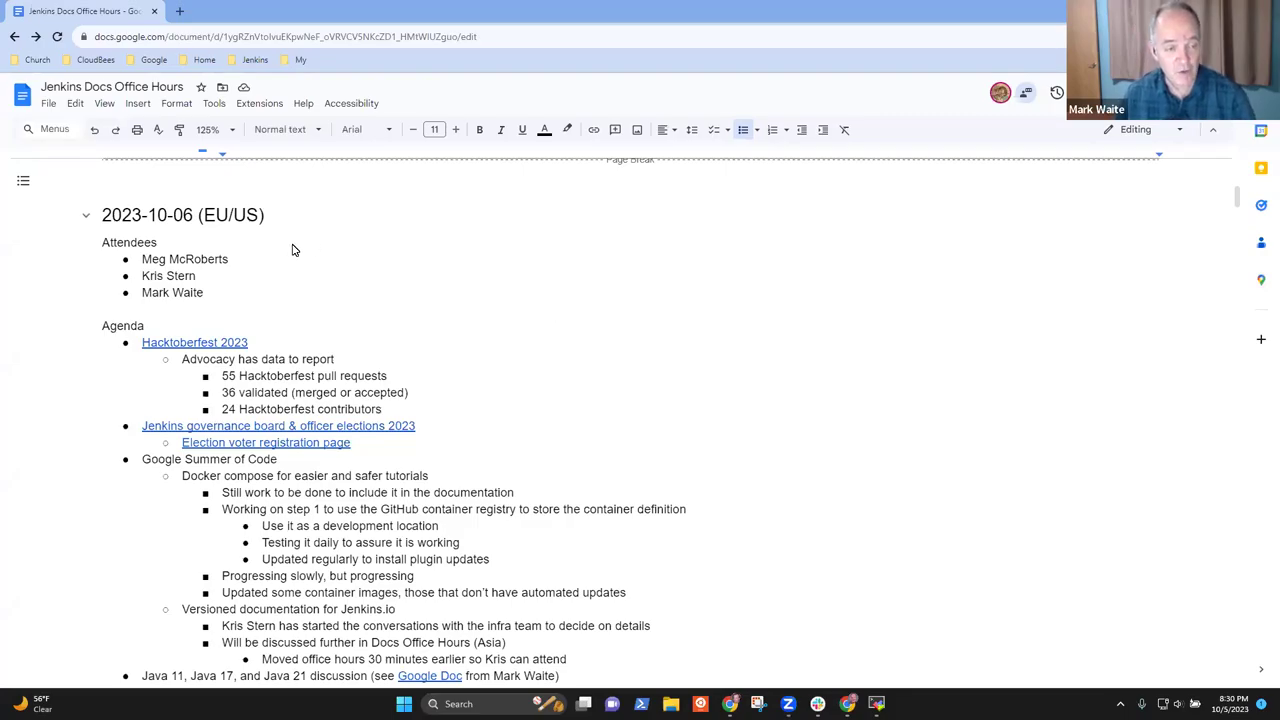
Step: Delete the first attendee line from the 2023-10-06 (EU/US) attendee list
click(240, 267)
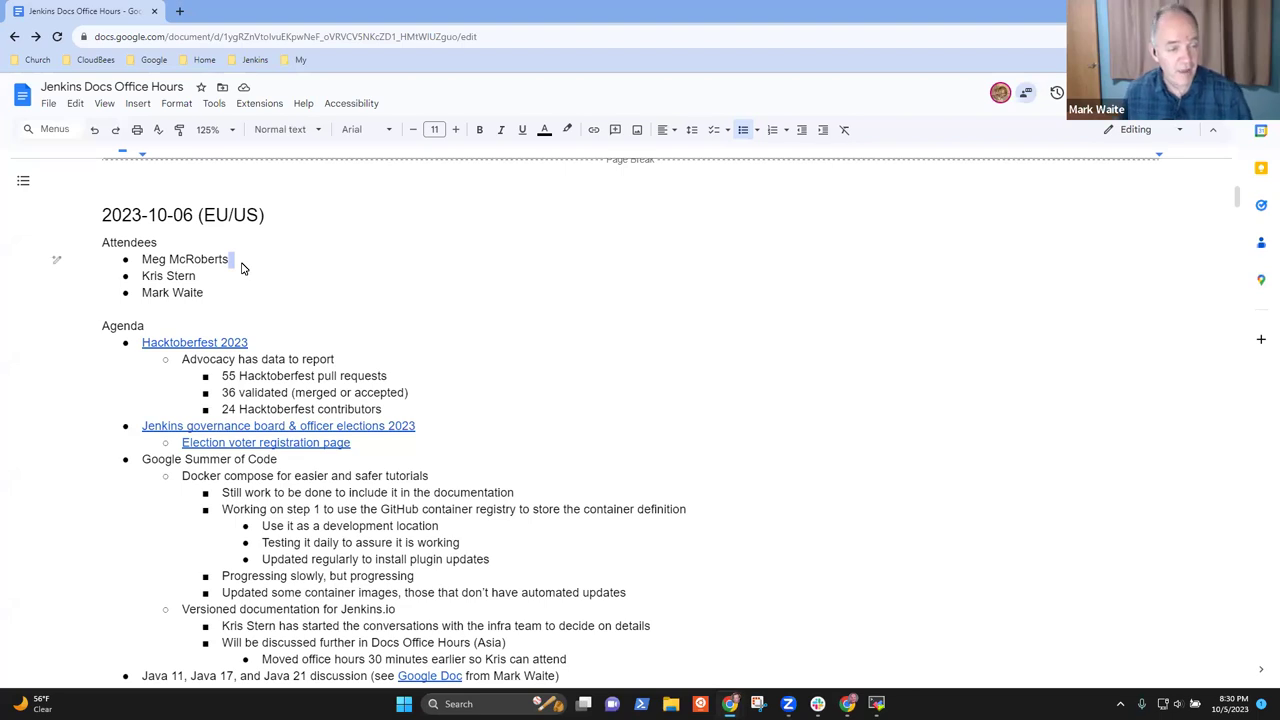
key(shift+Down)
key(Delete)
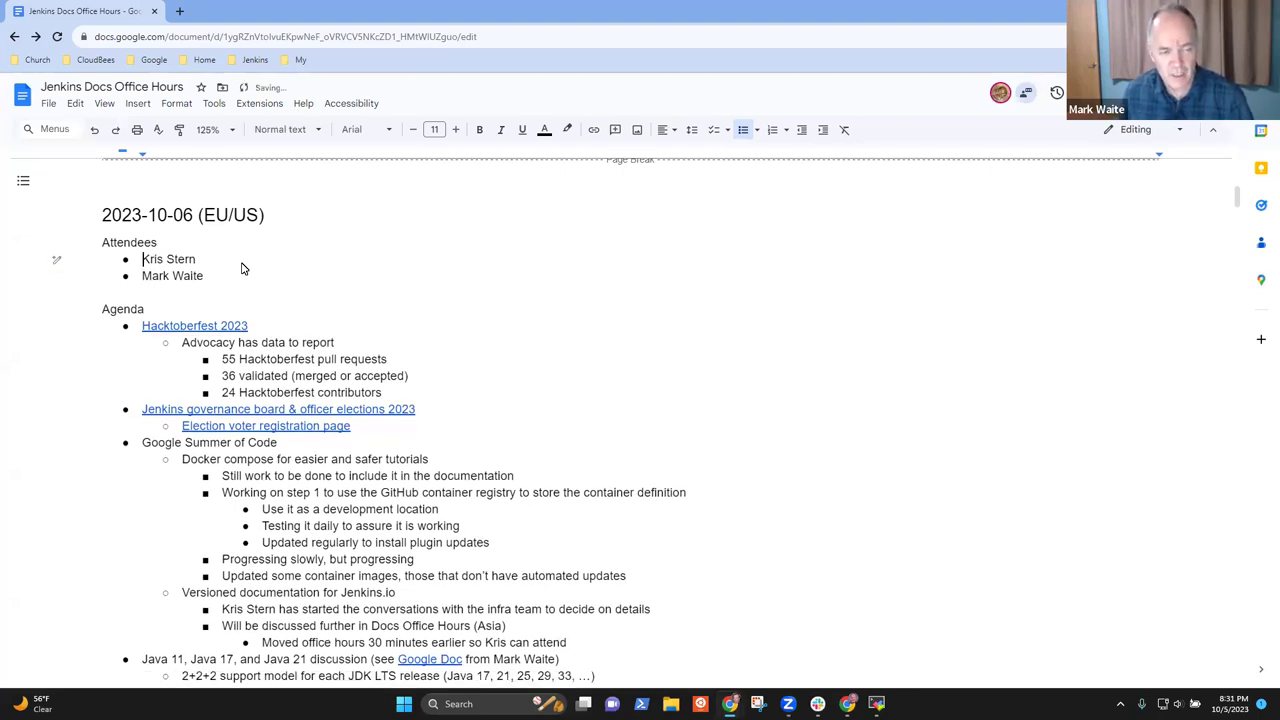
key(Down)
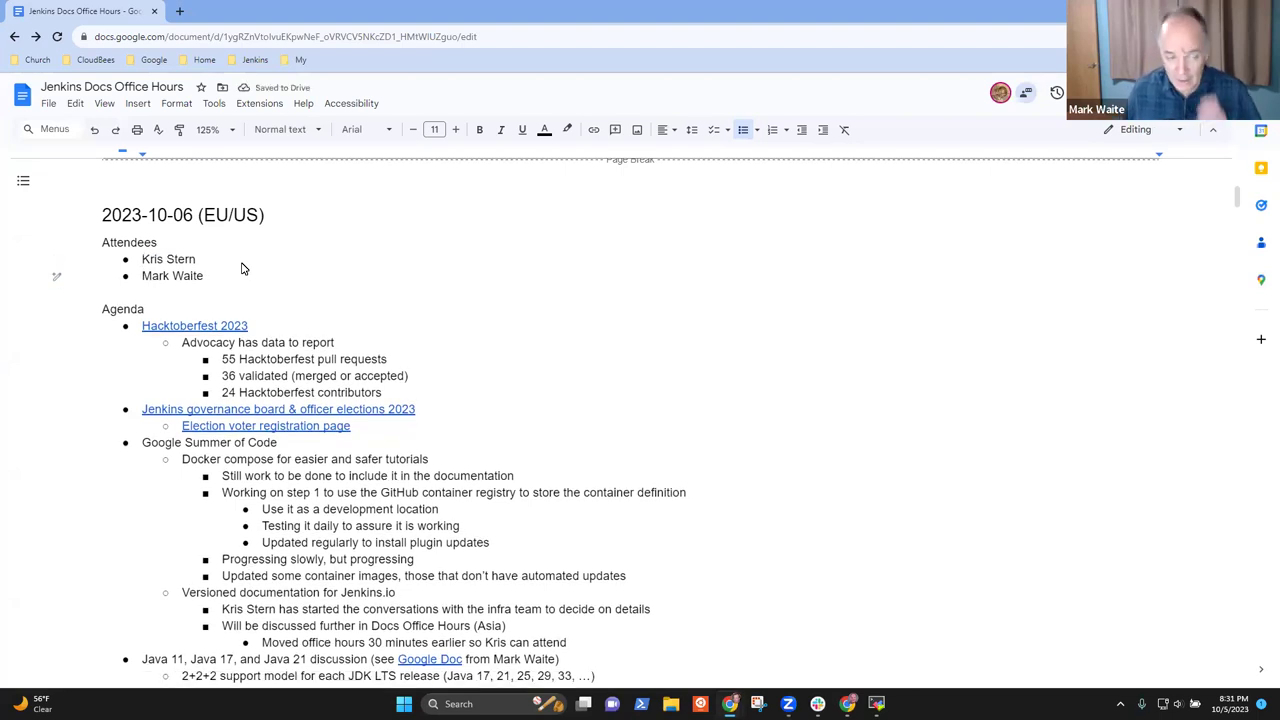
Step: Review the Hacktoberfest 2023, governance elections and Google Summer of Code agenda items
click(260, 329)
triple_click(260, 329)
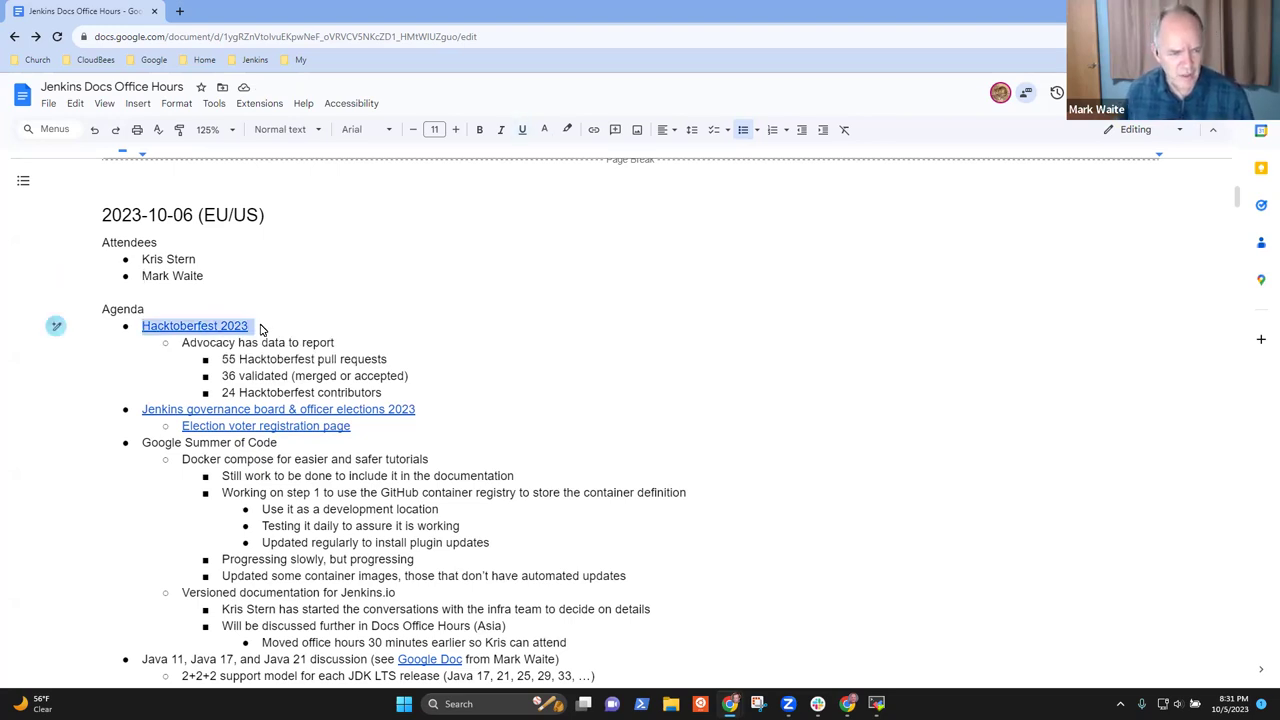
key(Down)
key(Down)
key(Down)
key(Down)
key(Down)
key(Home)
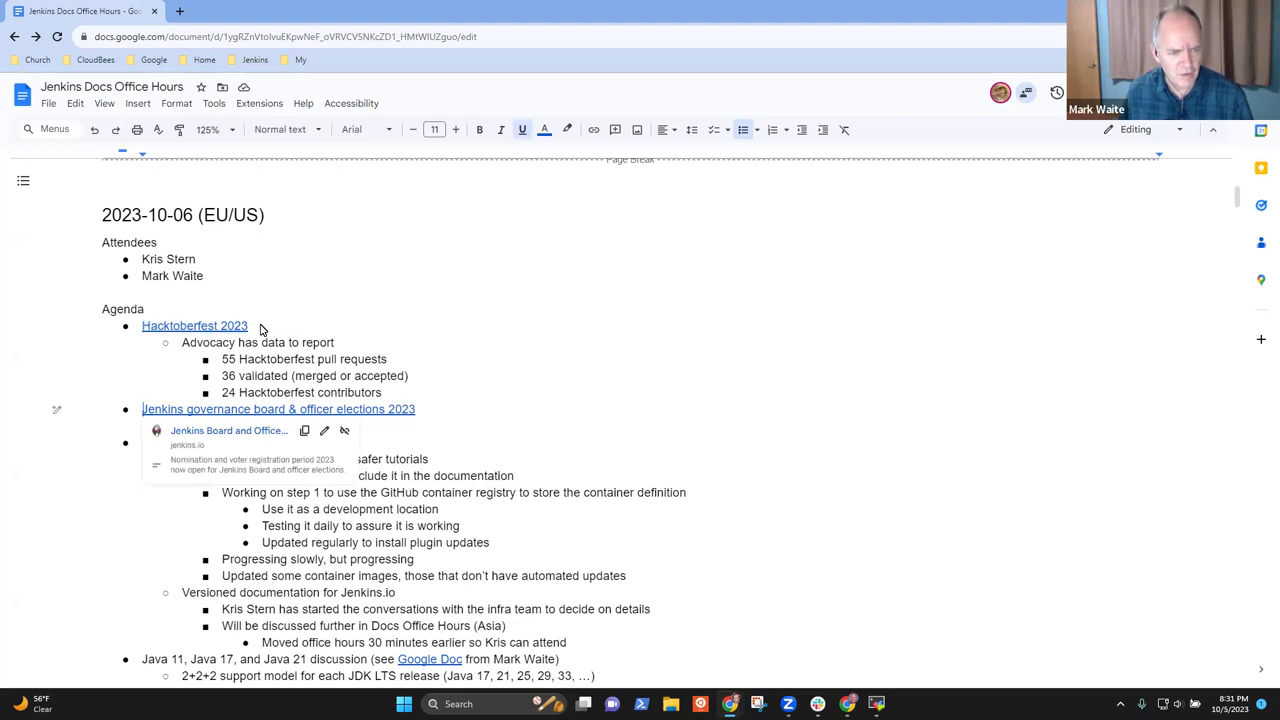
key(shift+End)
key(Down)
key(Down)
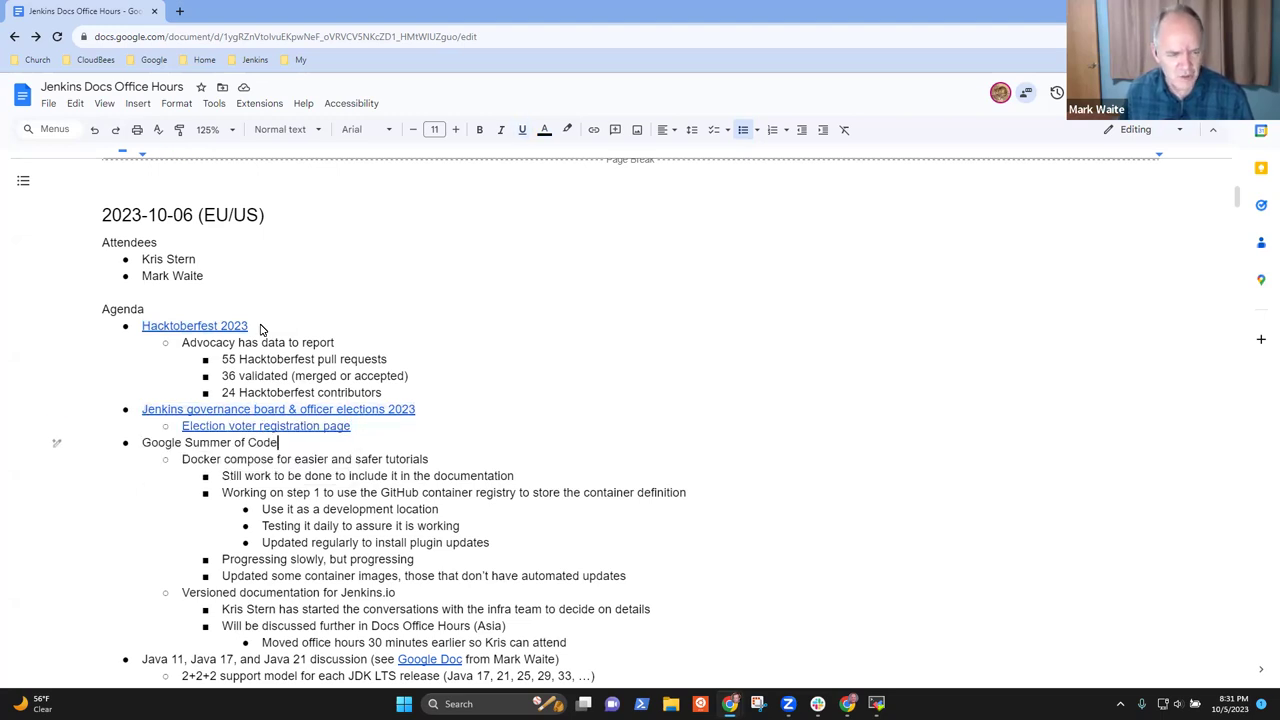
key(shift+End)
key(Down)
key(Down)
key(Down)
key(Down)
key(Down)
key(Down)
key(Down)
key(Down)
key(Down)
key(Down)
key(Down)
key(Down)
key(Down)
key(Down)
key(Down)
key(Down)
key(Down)
key(Down)
key(Down)
key(Down)
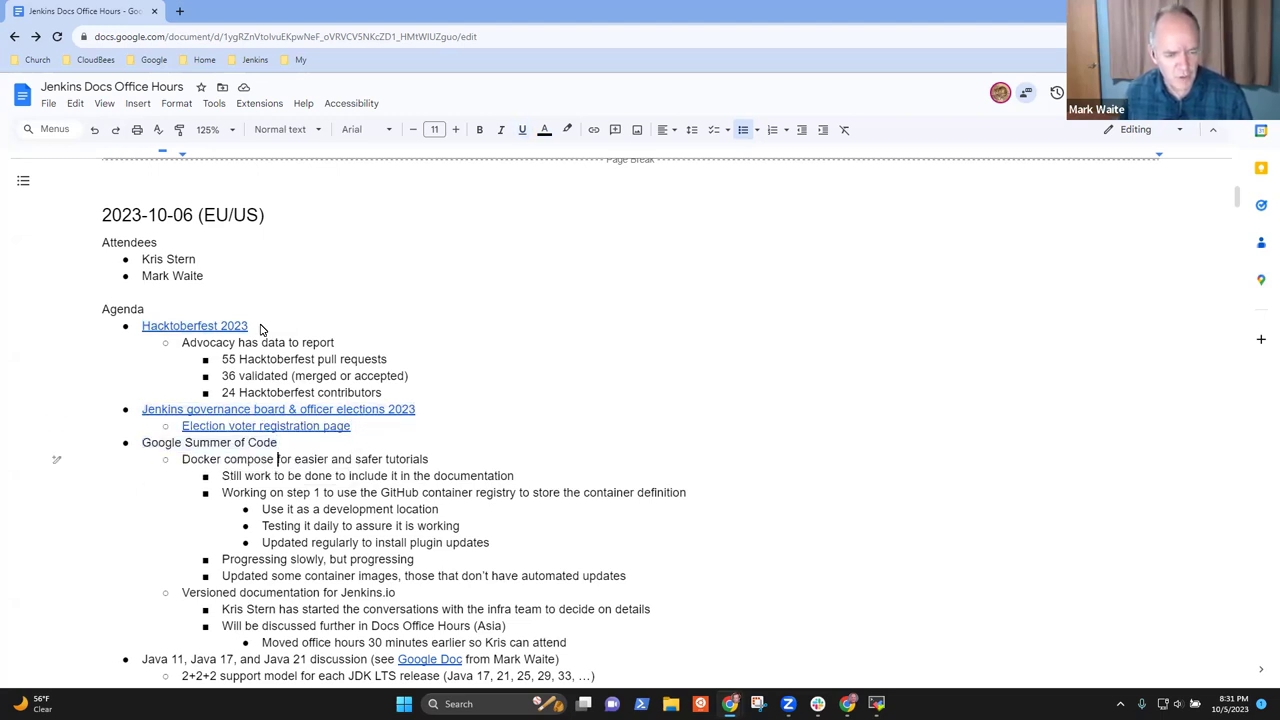
Step: Review the Java, plugin bill of materials, September Newsletter and Docker compose items
key(Up)
key(Up)
key(Up)
key(Up)
key(Up)
key(Up)
key(Up)
key(Up)
key(Up)
key(Up)
key(Up)
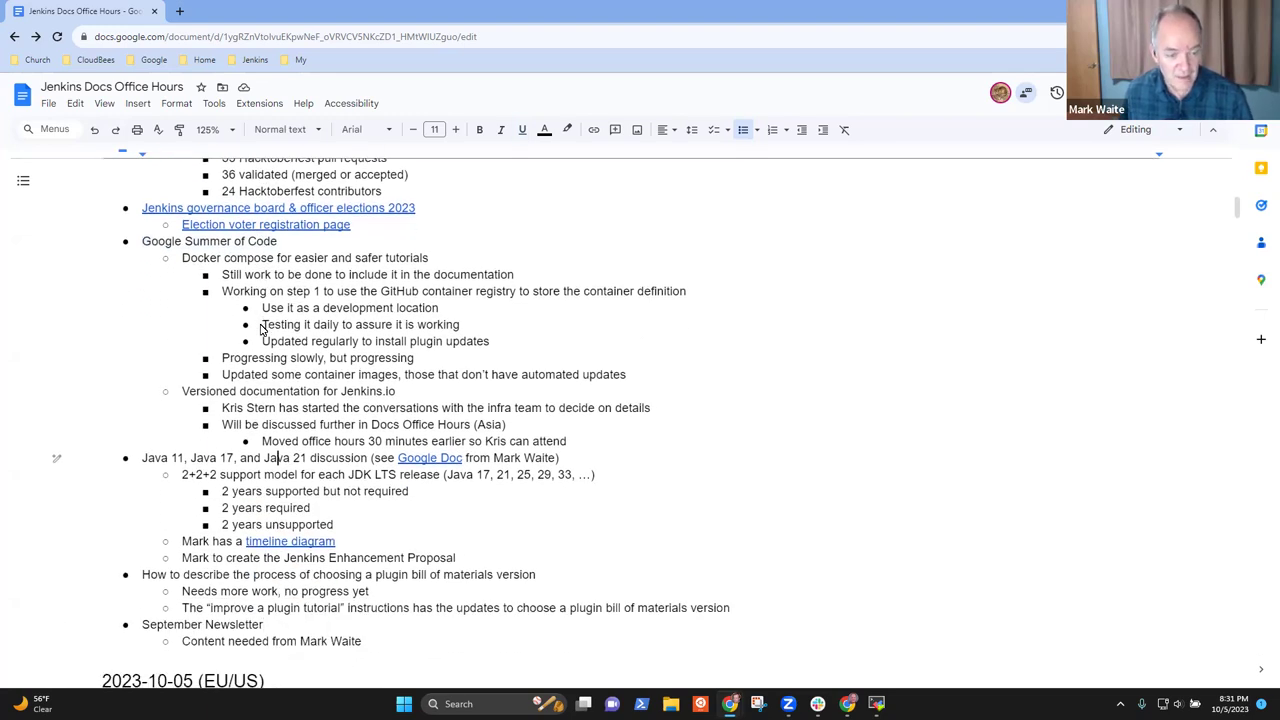
key(Up)
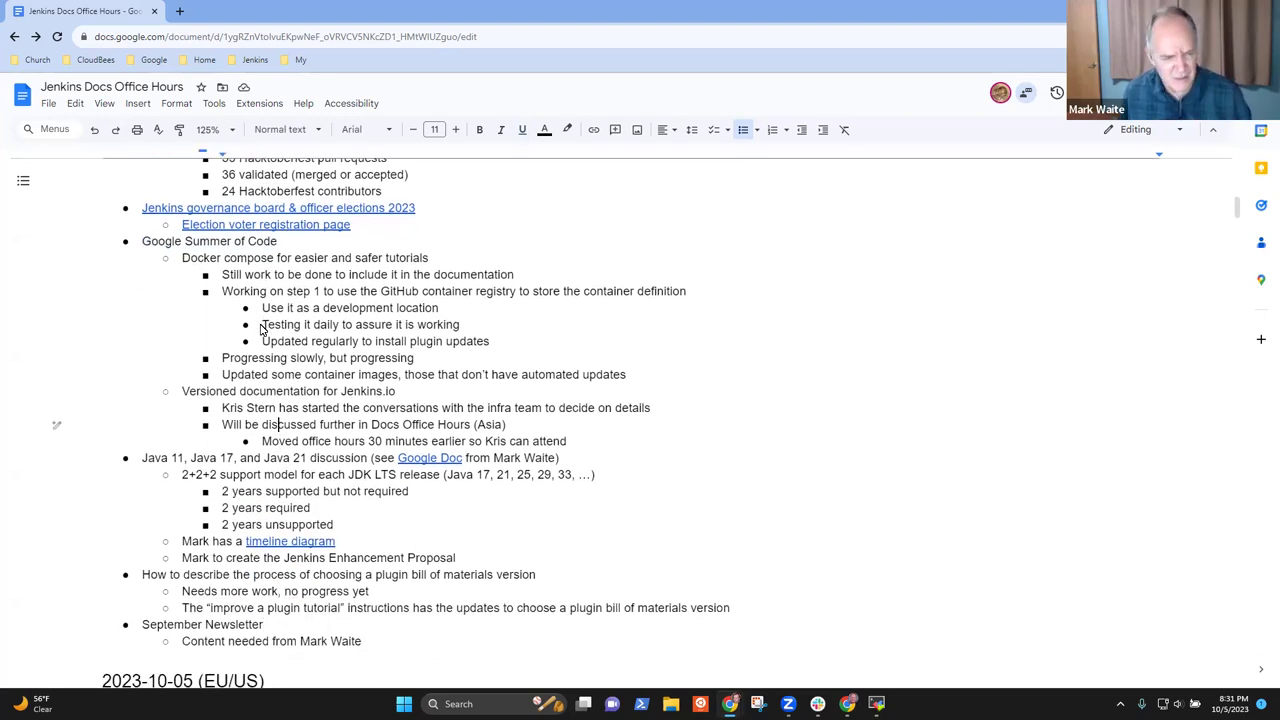
key(Down)
key(Down)
key(shift+End)
key(Down)
key(Down)
key(Down)
key(Down)
key(Down)
key(Down)
key(Down)
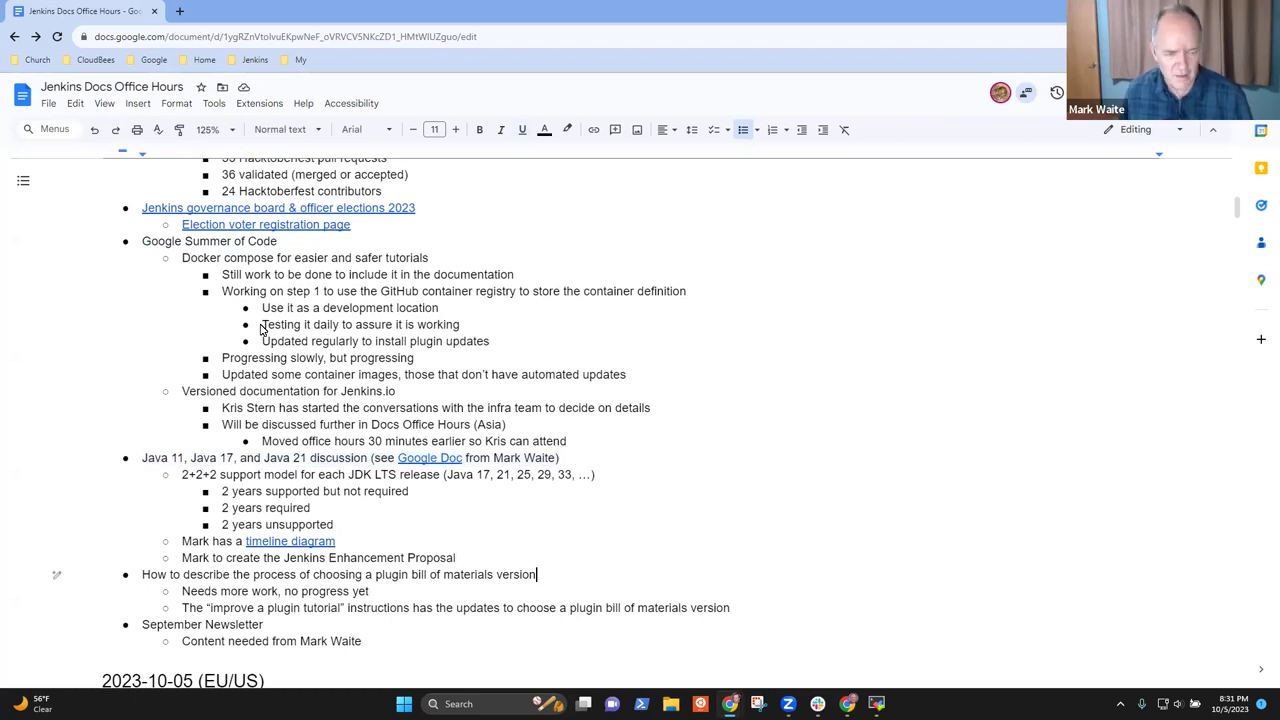
key(Up)
key(Up)
key(Up)
key(Up)
key(Up)
key(Up)
key(Up)
key(Up)
key(Up)
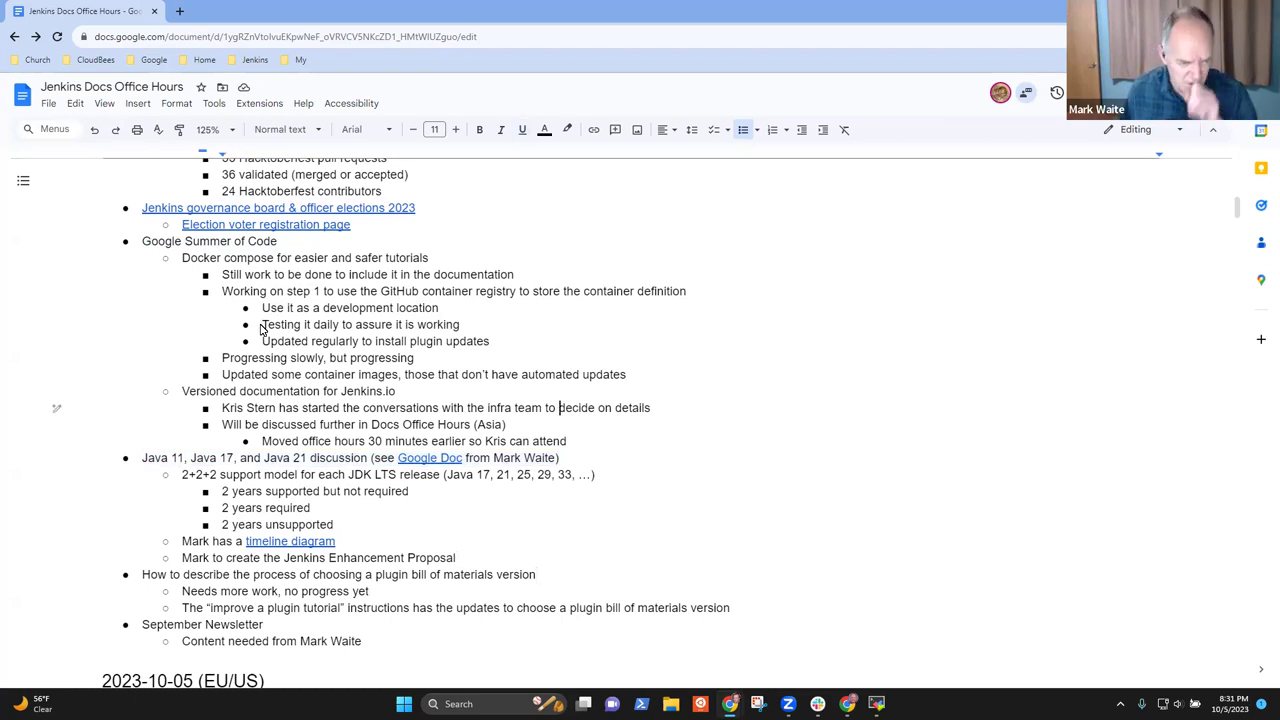
key(Down)
key(Down)
key(Down)
key(Down)
key(Down)
key(Down)
key(Down)
key(Down)
key(Down)
key(Down)
key(Down)
key(Down)
key(Down)
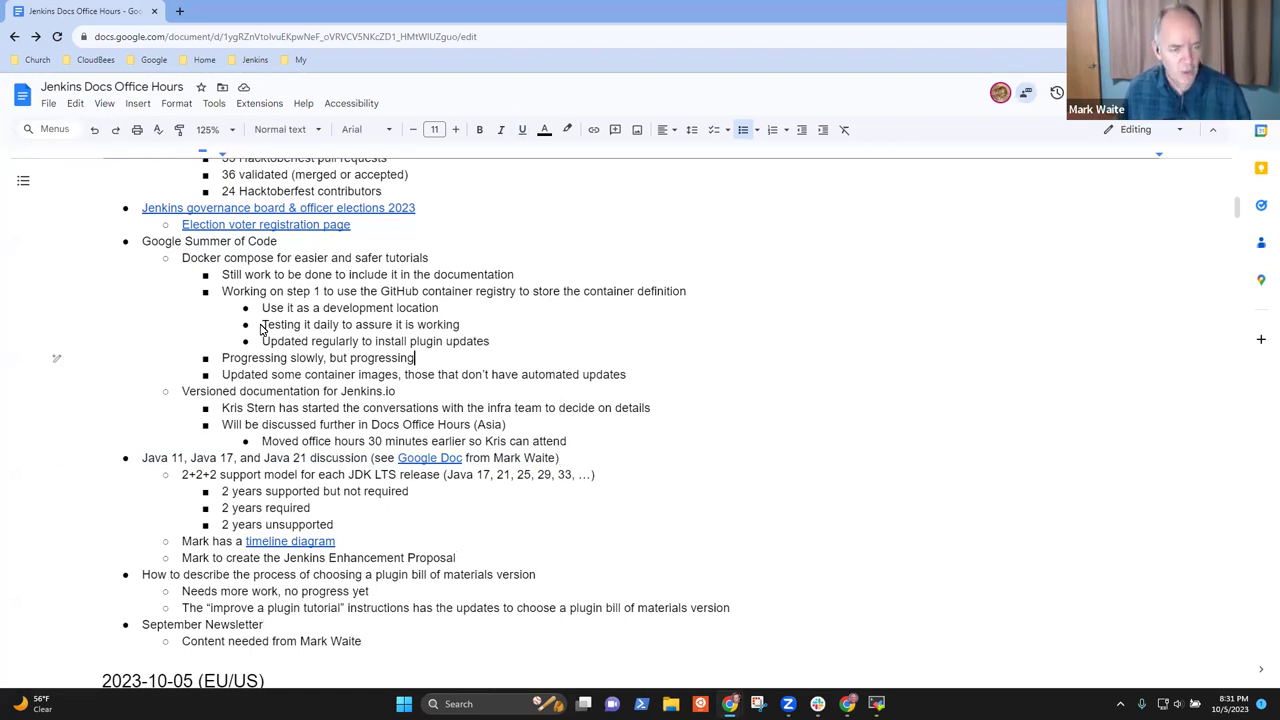
key(Up)
key(Up)
key(Up)
key(Up)
key(Up)
key(Up)
key(Up)
key(Up)
key(Up)
key(Up)
key(Up)
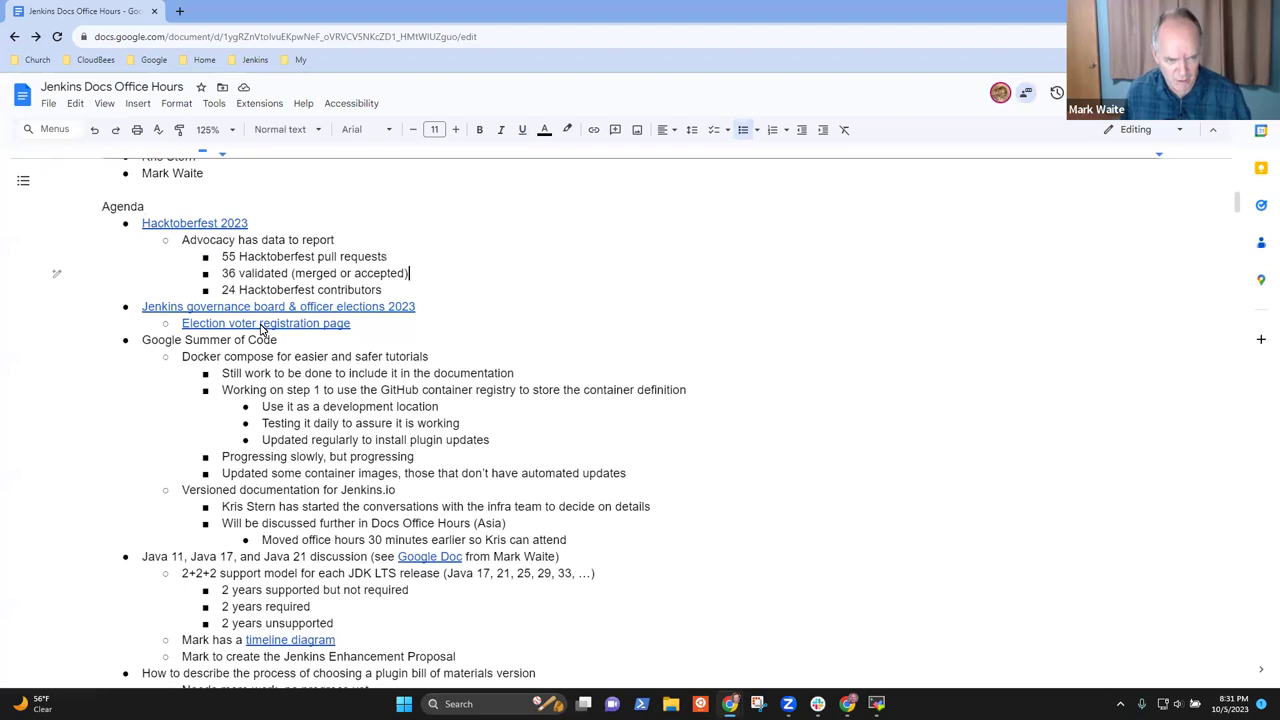
key(Down)
key(Down)
key(Down)
key(Down)
key(Down)
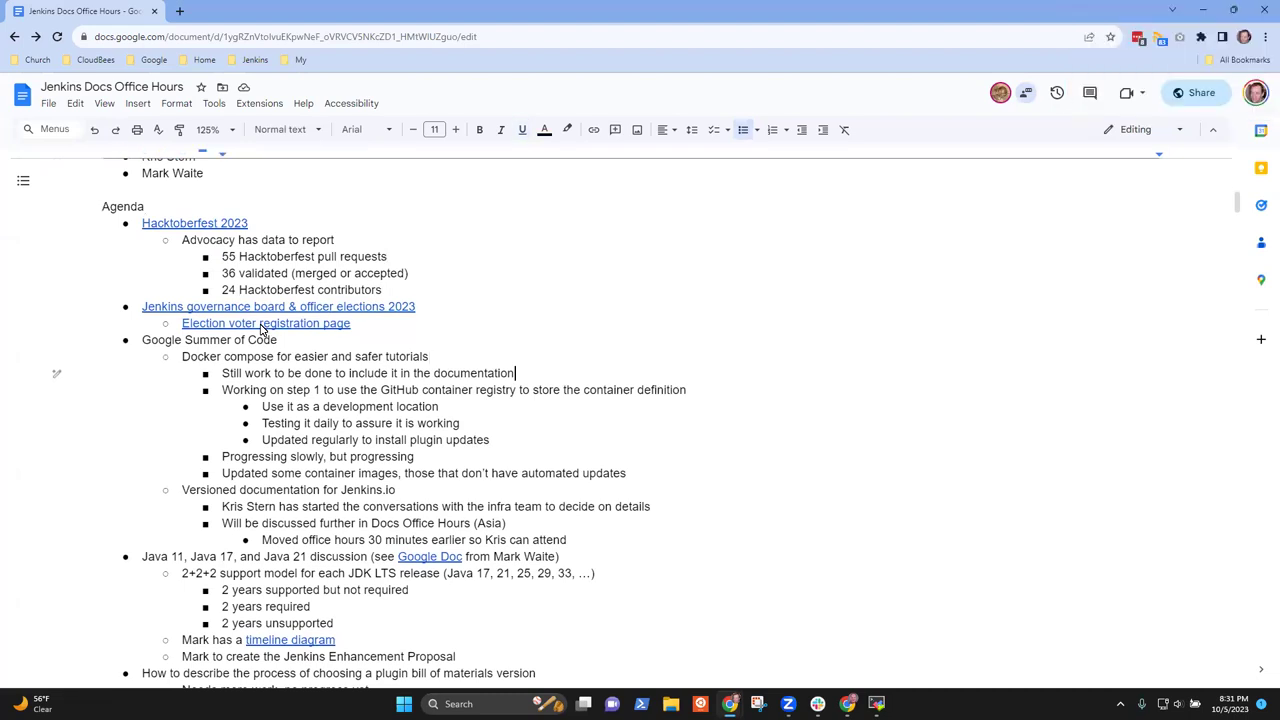
Step: Move the Hacktoberfest 2023 and election registration items to just above the Java discussion item
key(Down)
key(Down)
key(Down)
key(Down)
key(Down)
key(Down)
key(Down)
key(Down)
key(Up)
key(Up)
key(Down)
key(Up)
key(Up)
key(Up)
key(Up)
key(Up)
key(Up)
key(Up)
key(Up)
key(Up)
key(Up)
key(Up)
key(Up)
key(Home)
key(Down)
key(shift+Up)
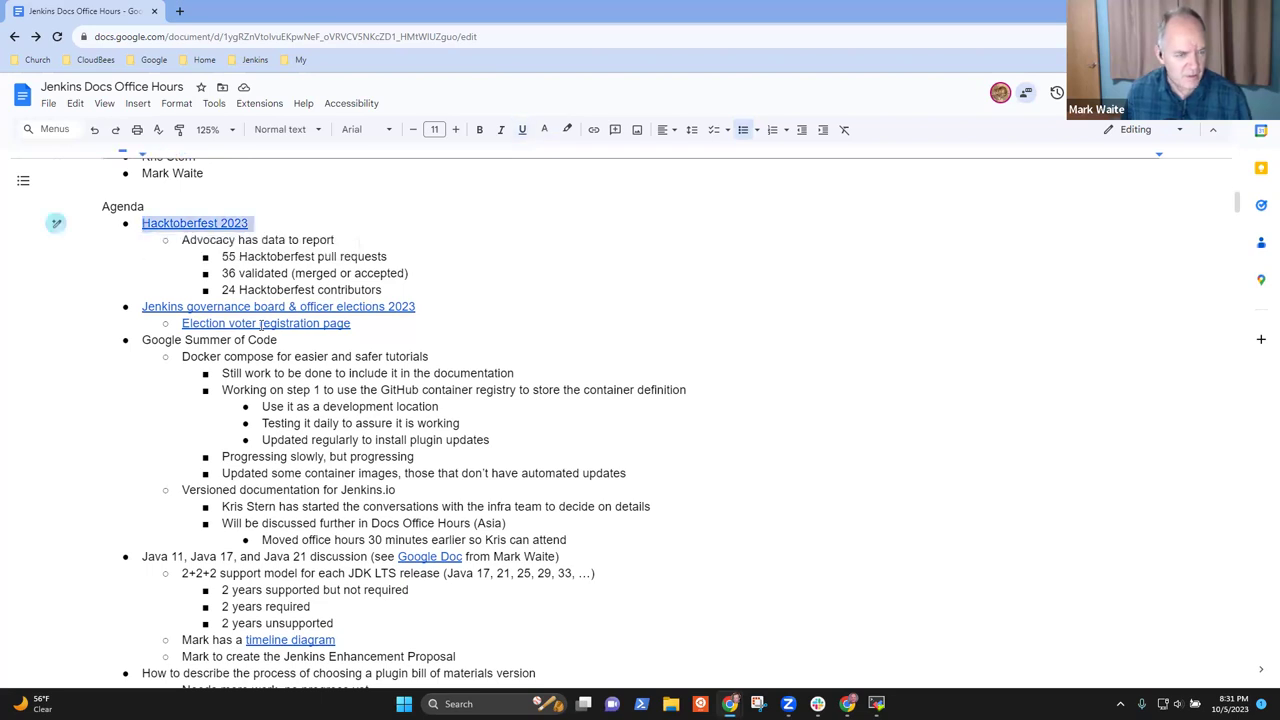
key(shift+Down)
key(shift+Down)
key(shift+Down)
key(shift+Down)
key(shift+Down)
key(shift+Down)
key(ctrl+c)
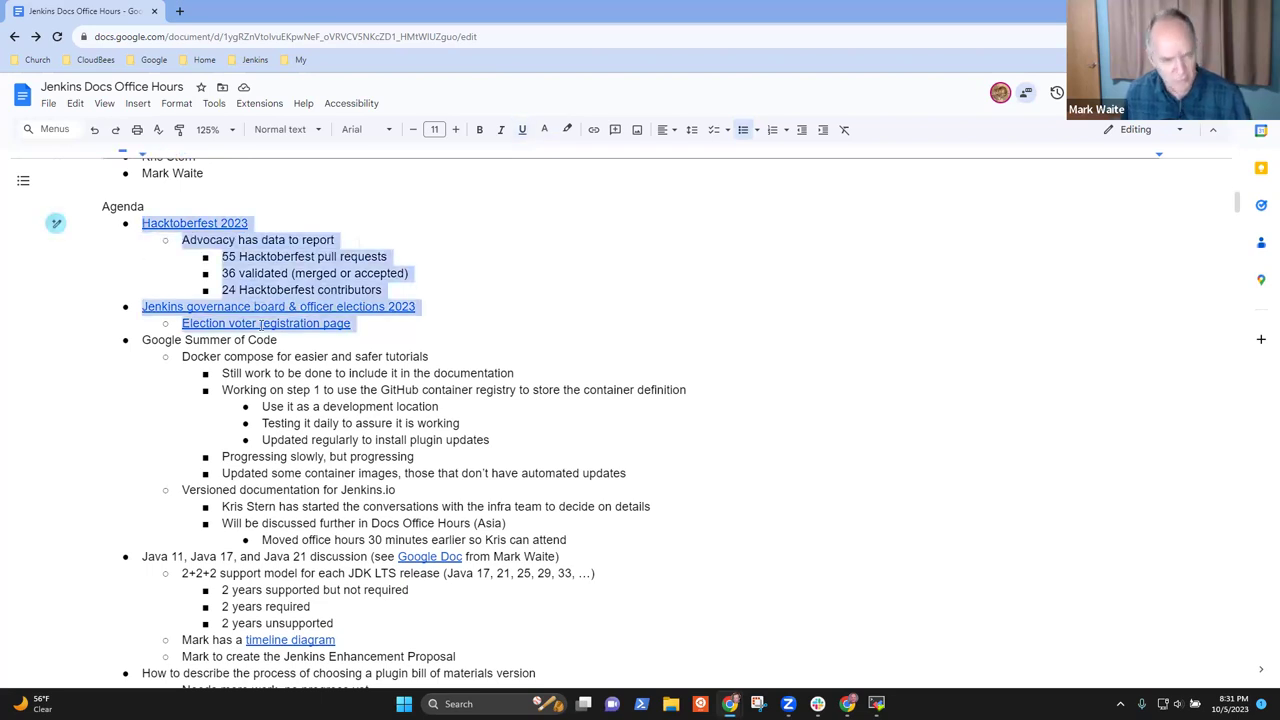
key(BackSpace)
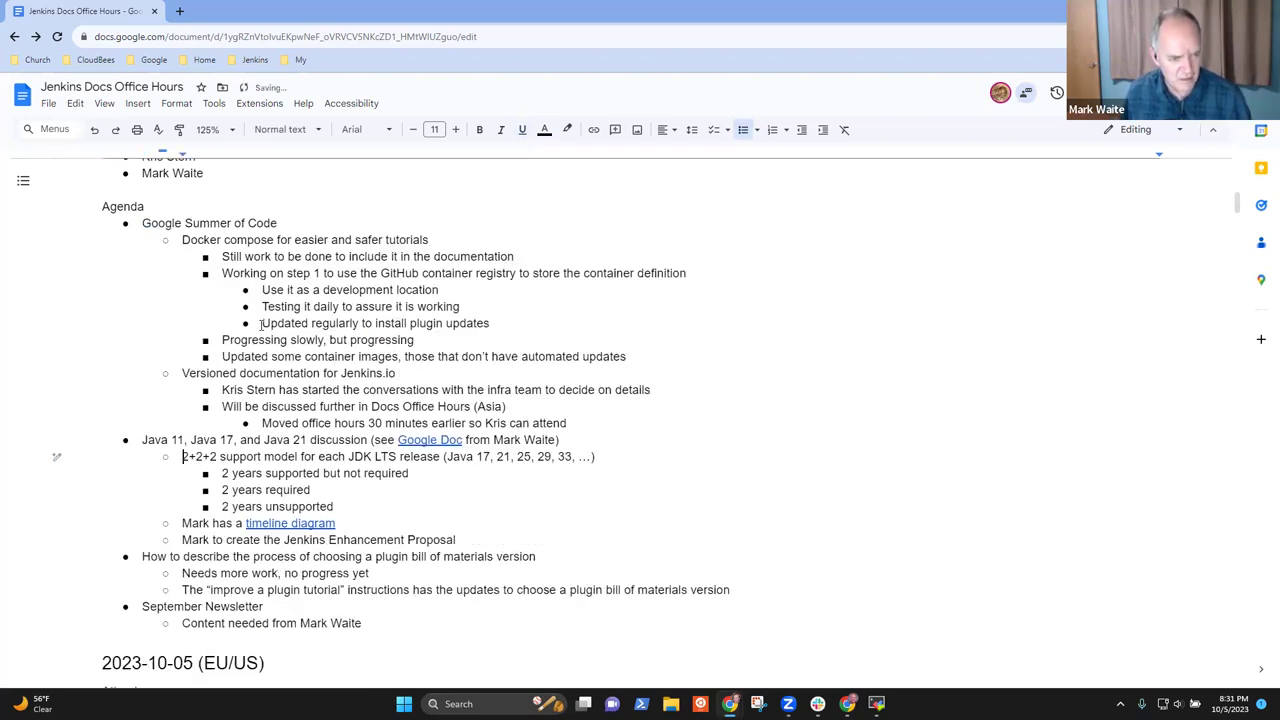
key(Up)
key(ctrl+v)
Step: Delete the Docker compose subsection so Google Summer of Code starts with Versioned documentation
key(Up)
key(Up)
key(Up)
key(Up)
key(Up)
key(Up)
key(Up)
key(Up)
key(Up)
key(Up)
key(Up)
key(Up)
key(Up)
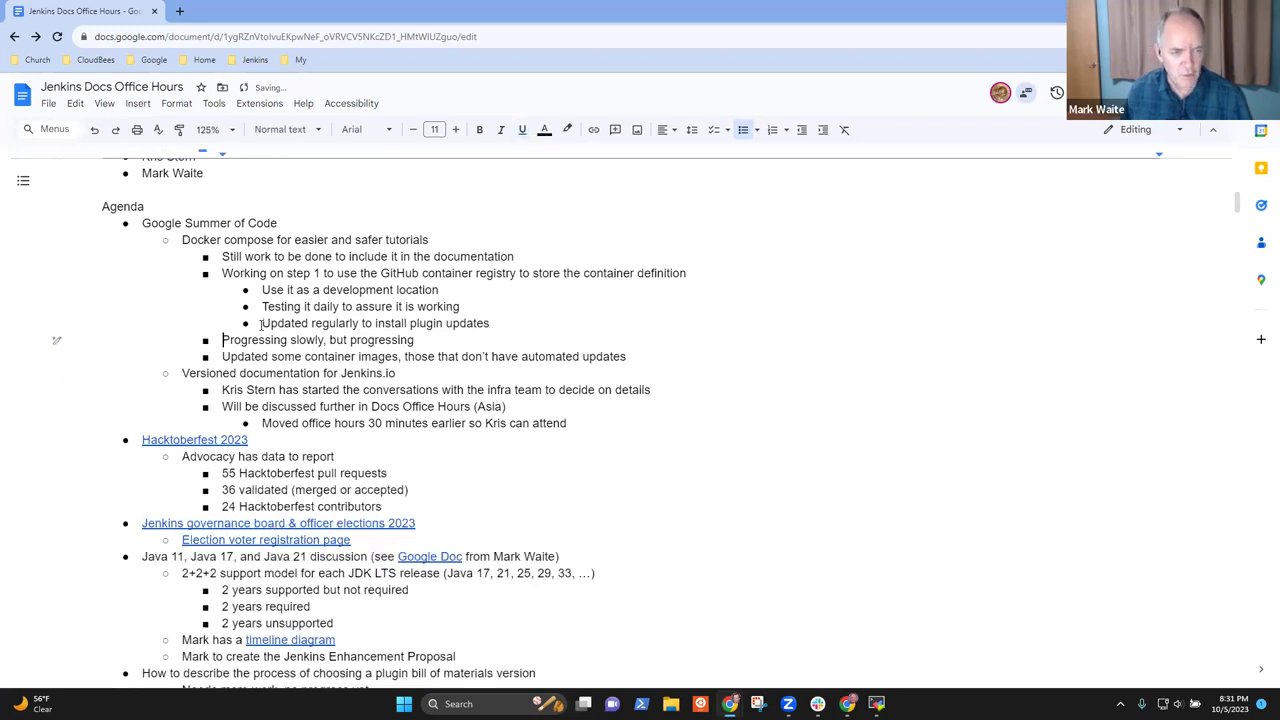
key(Up)
key(shift+Down)
key(shift+Down)
key(shift+Down)
key(shift+Down)
key(shift+Down)
key(shift+Down)
key(shift+Down)
key(shift+Down)
key(shift+Down)
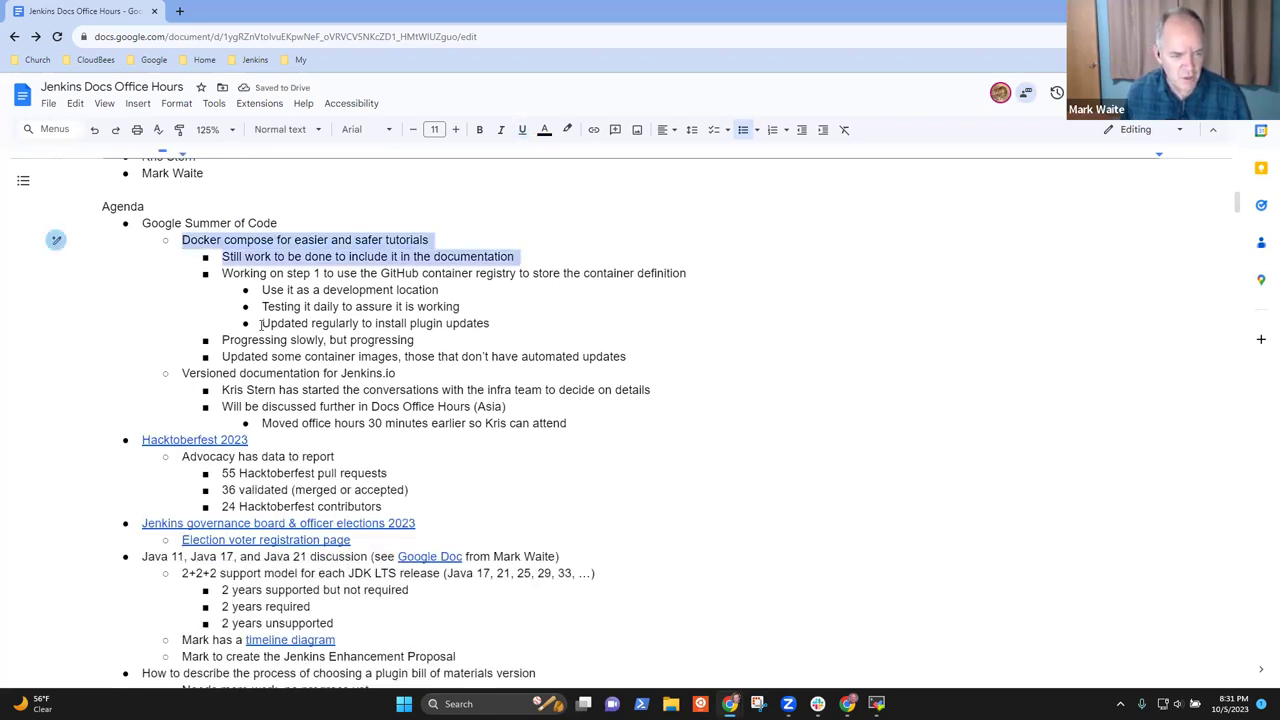
key(shift+Up)
key(shift+Up)
key(shift+Down)
key(ctrl+x)
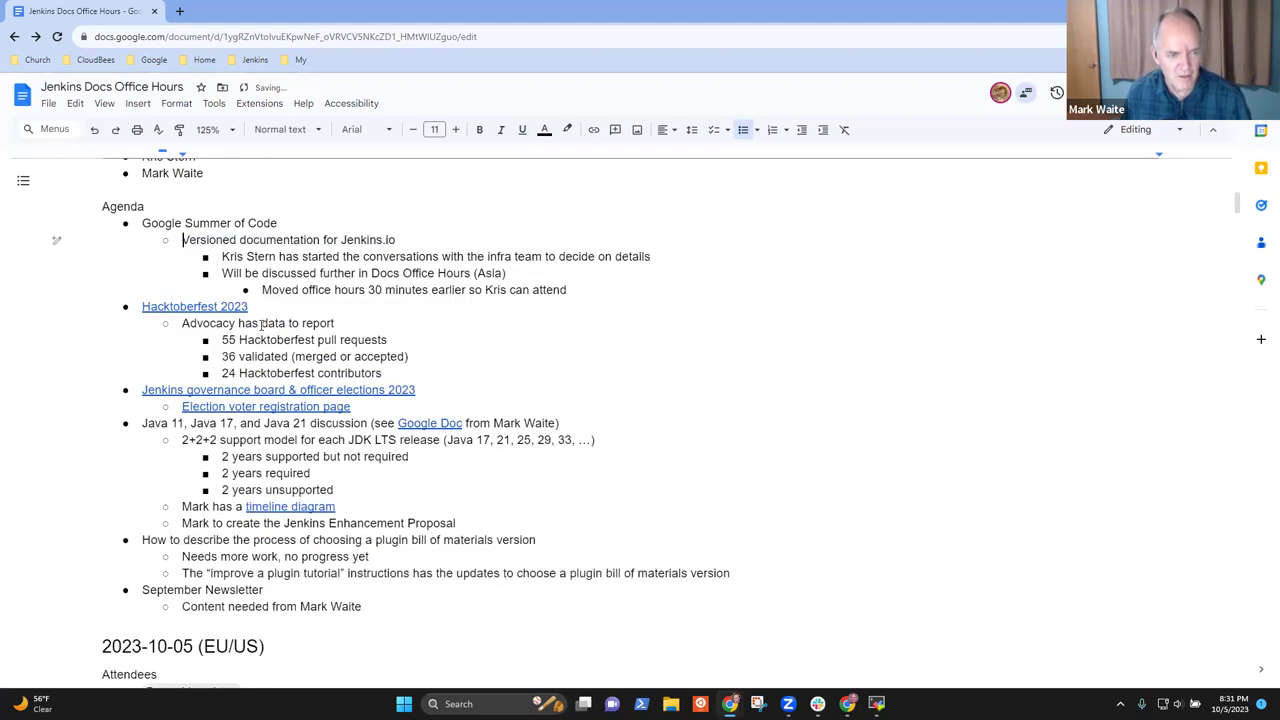
key(Down)
key(Down)
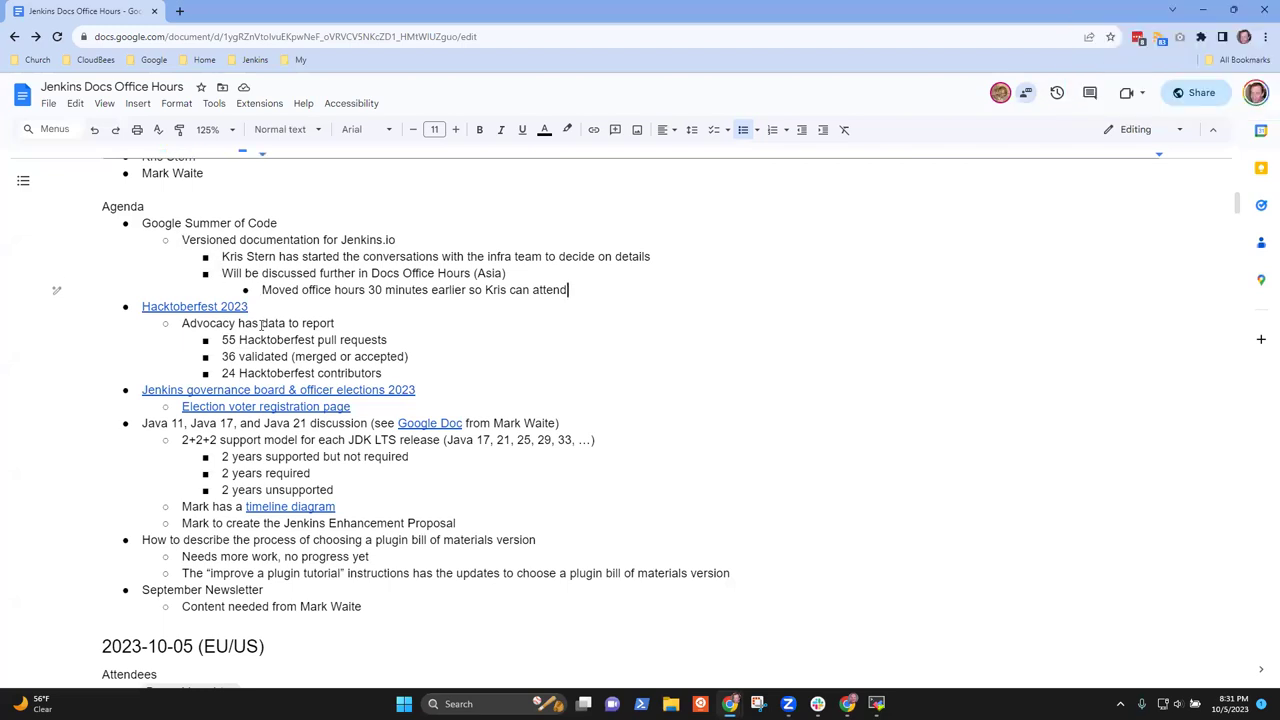
Step: Add 'Preparing the Antora site to be hosted at docs.jenkins.io' with nested 'Raise a ticket with the infra'
key(Return)
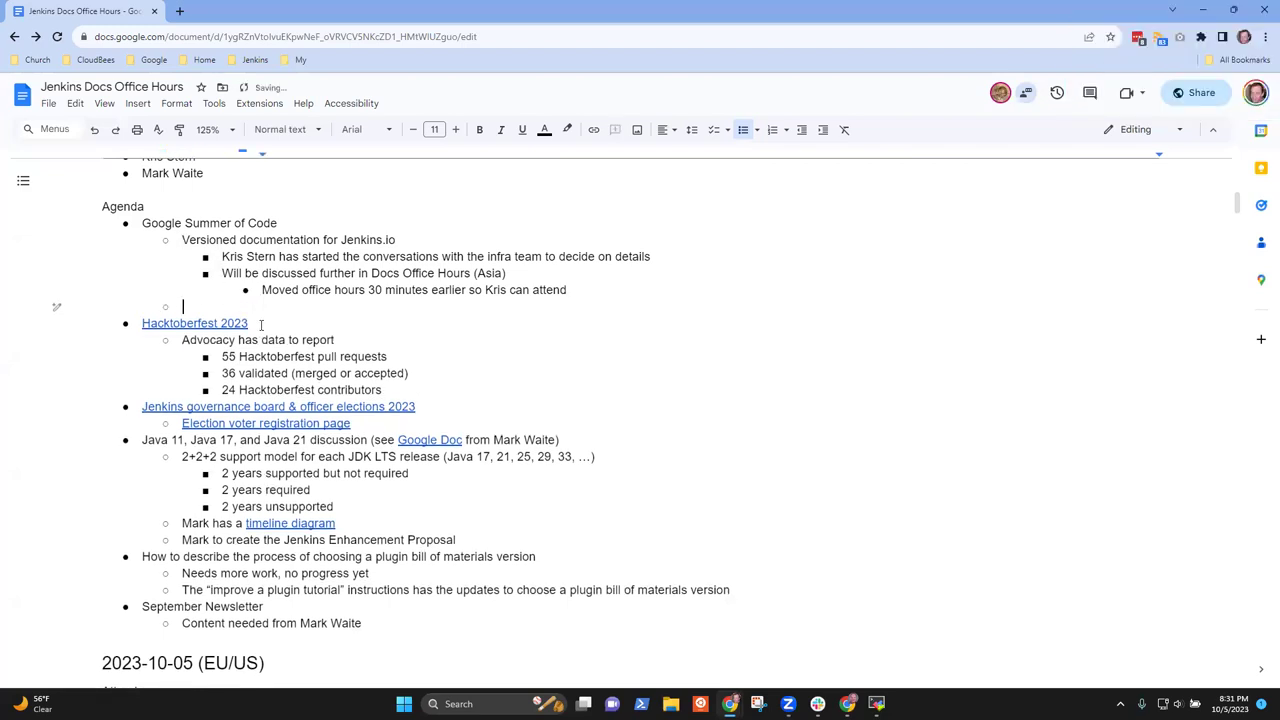
text(Preparing the Antora)
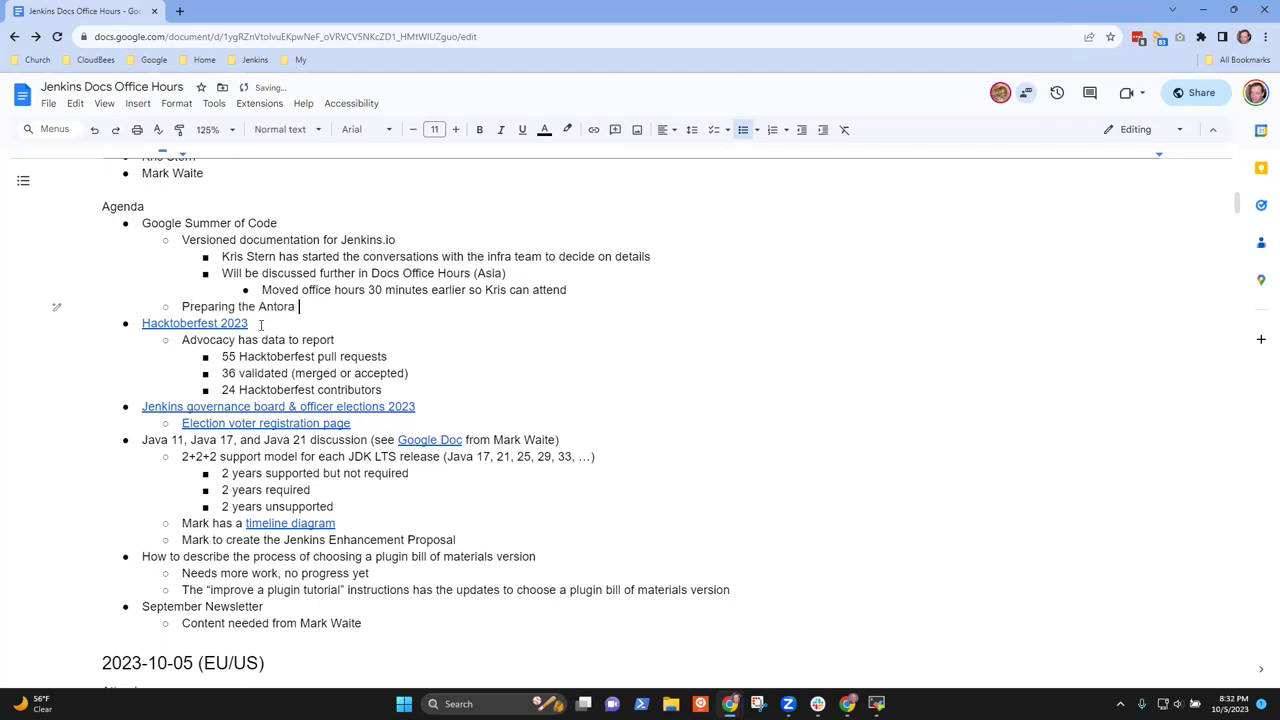
text( site to be hosted at docs.jenk)
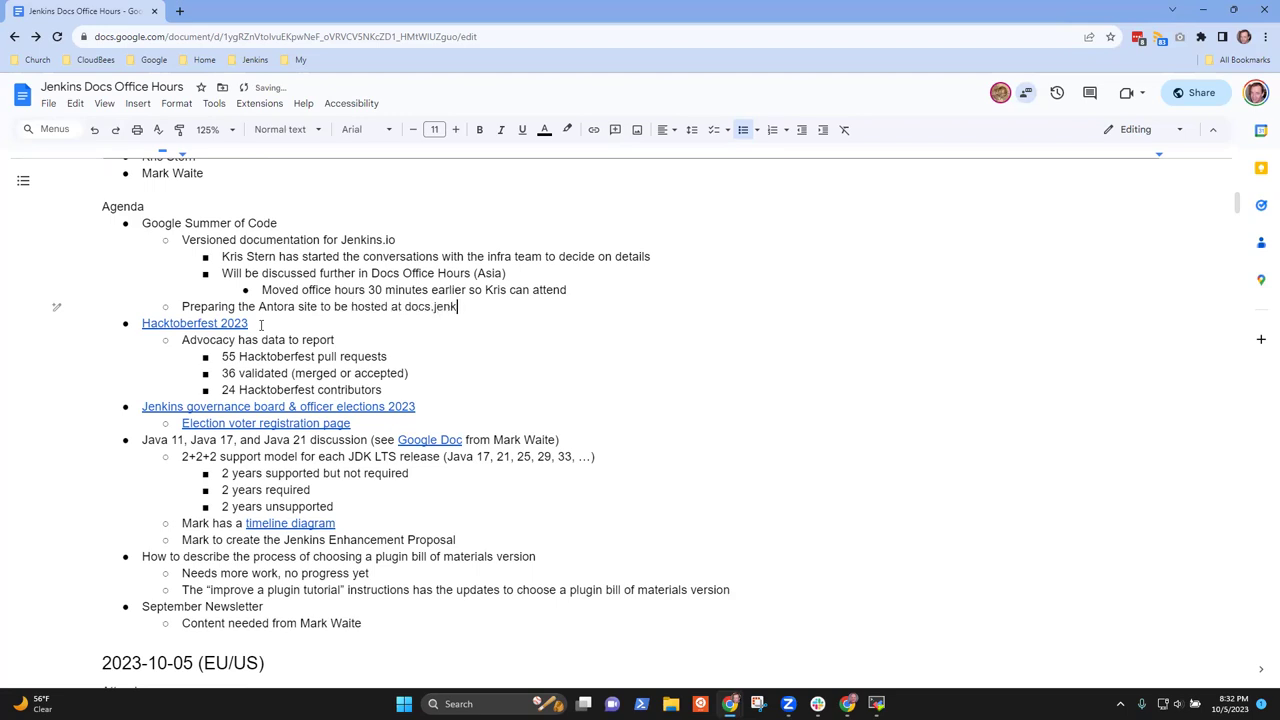
text(ins.io)
key(Return)
key(Tab)
text(Raise a t)
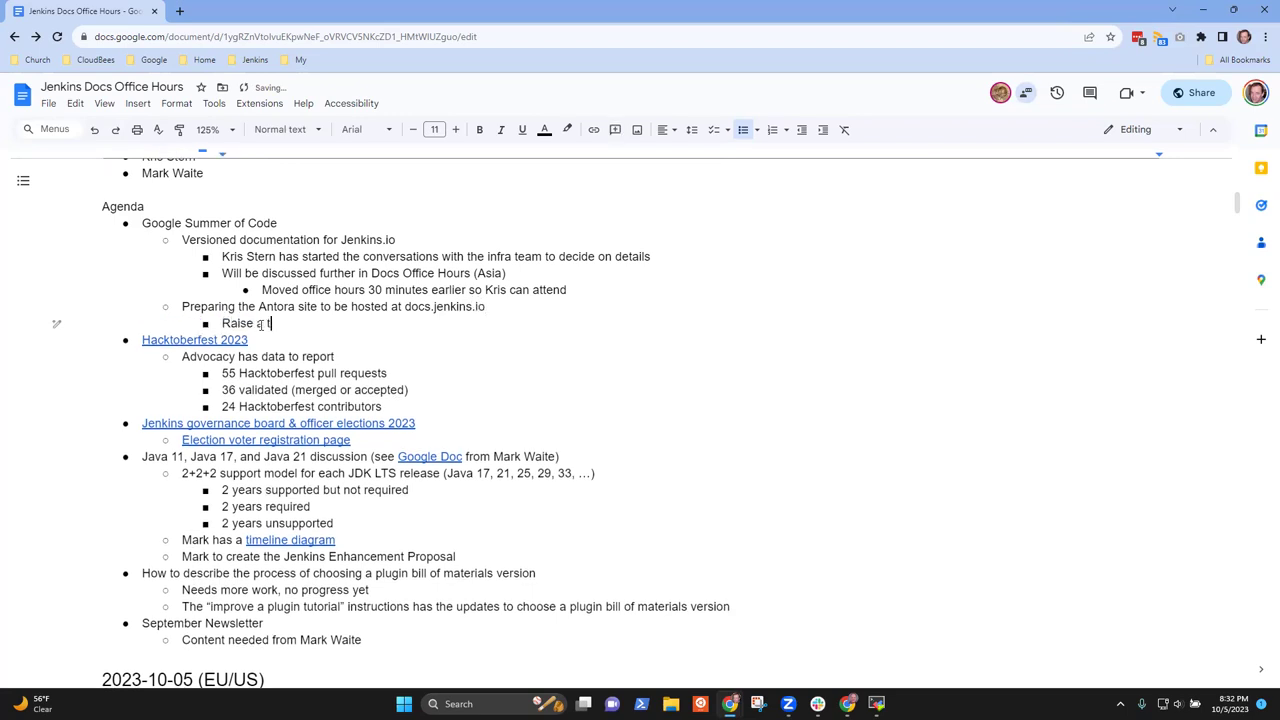
text(icket with teh)
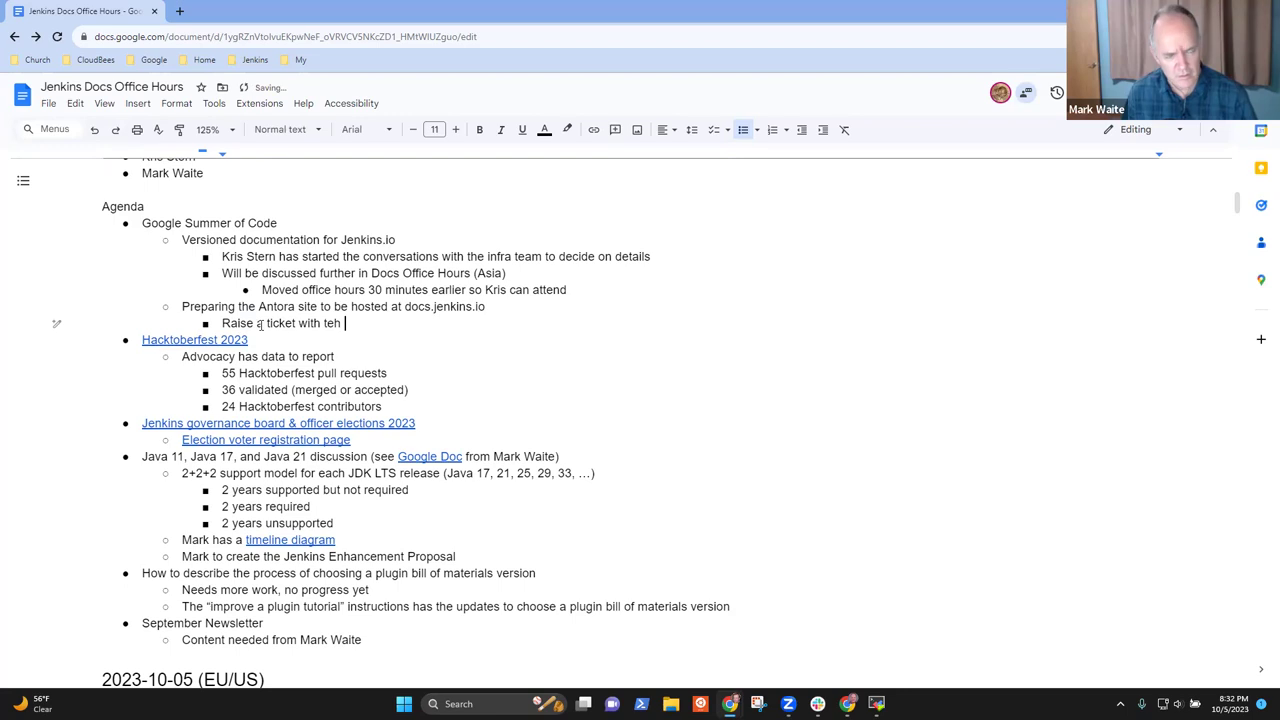
key(BackSpace)
key(BackSpace)
key(BackSpace)
text(he infder)
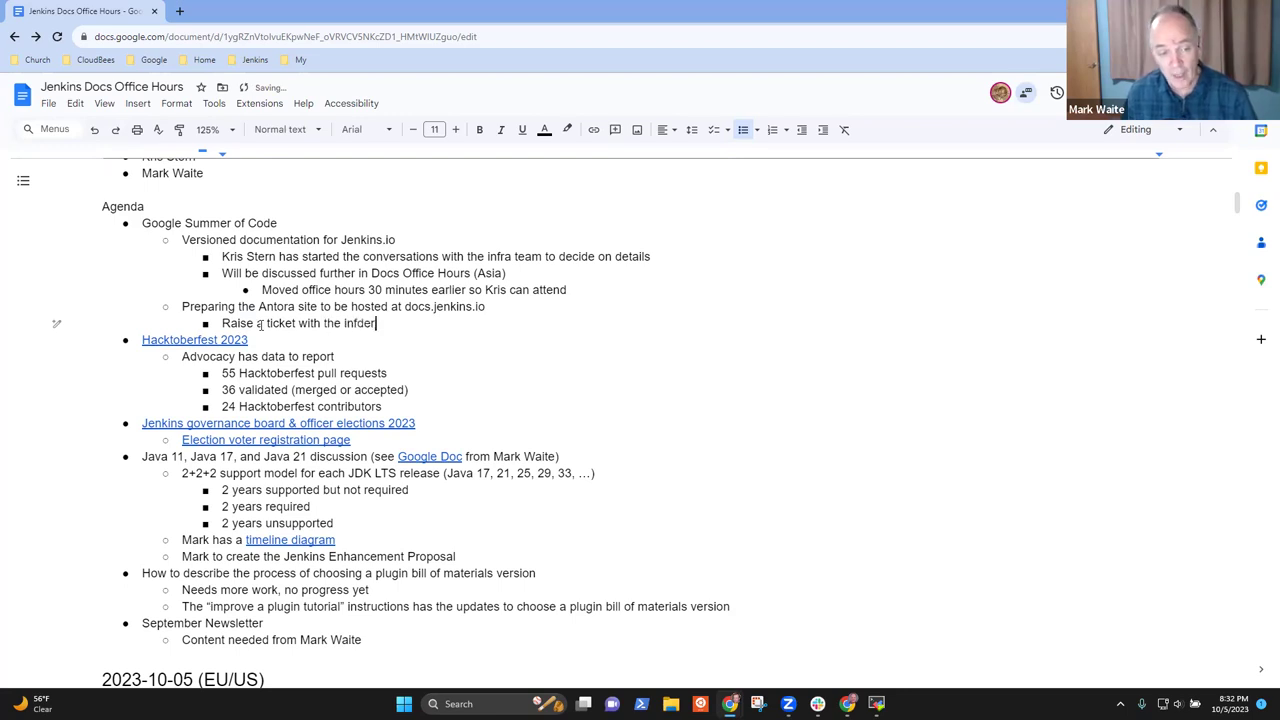
key(BackSpace)
key(BackSpace)
key(BackSpace)
text(ra)
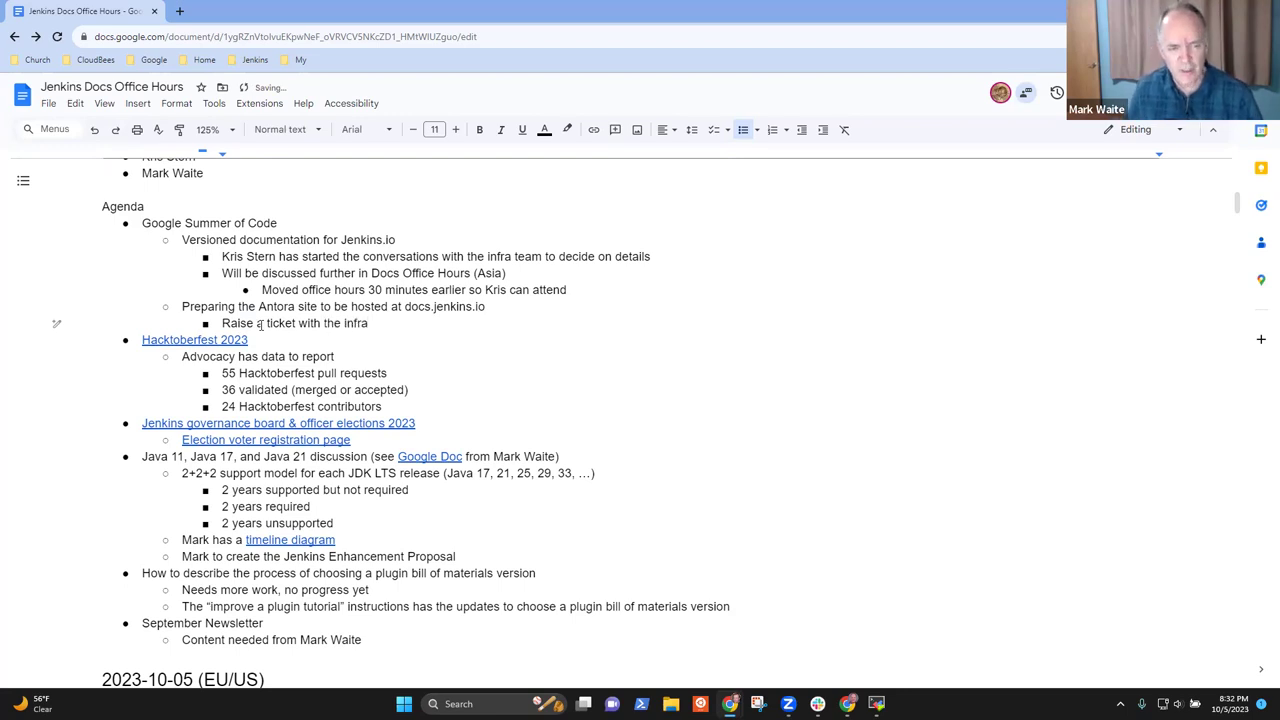
Step: Append 'for versioned documentation' to the Antora site line
scroll(260, 324, down, 20)
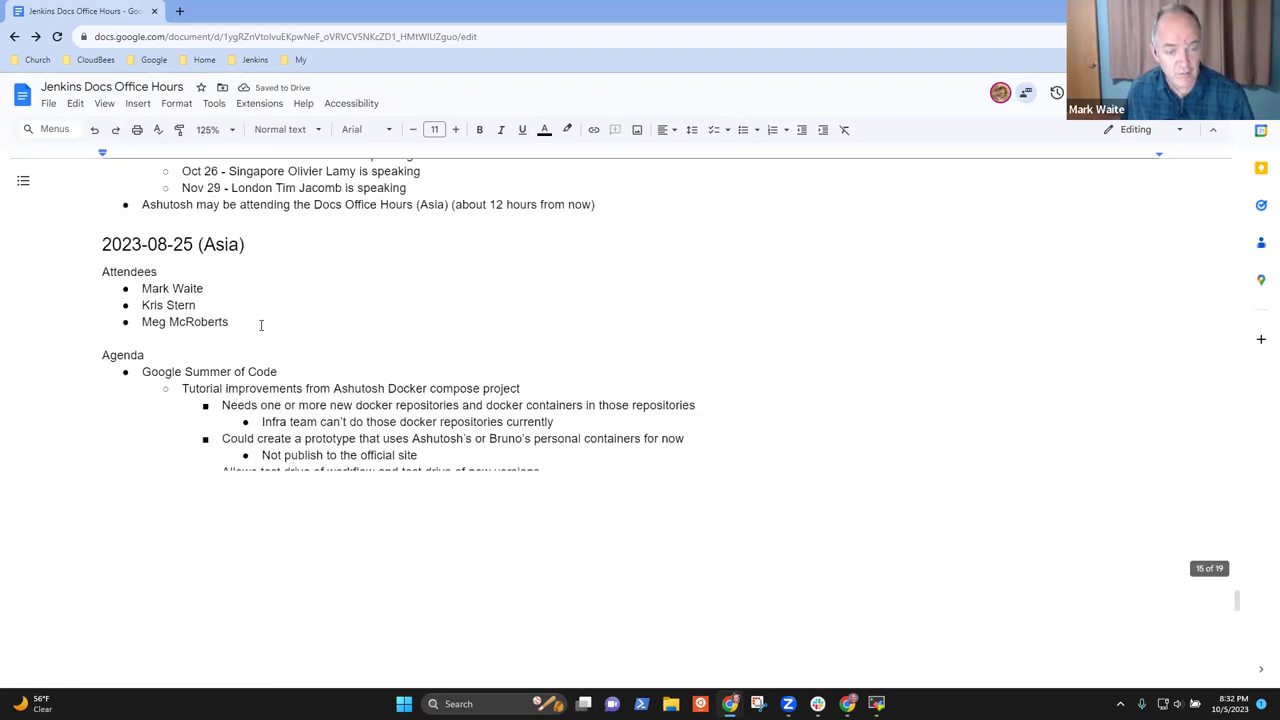
scroll(260, 324, up, 20)
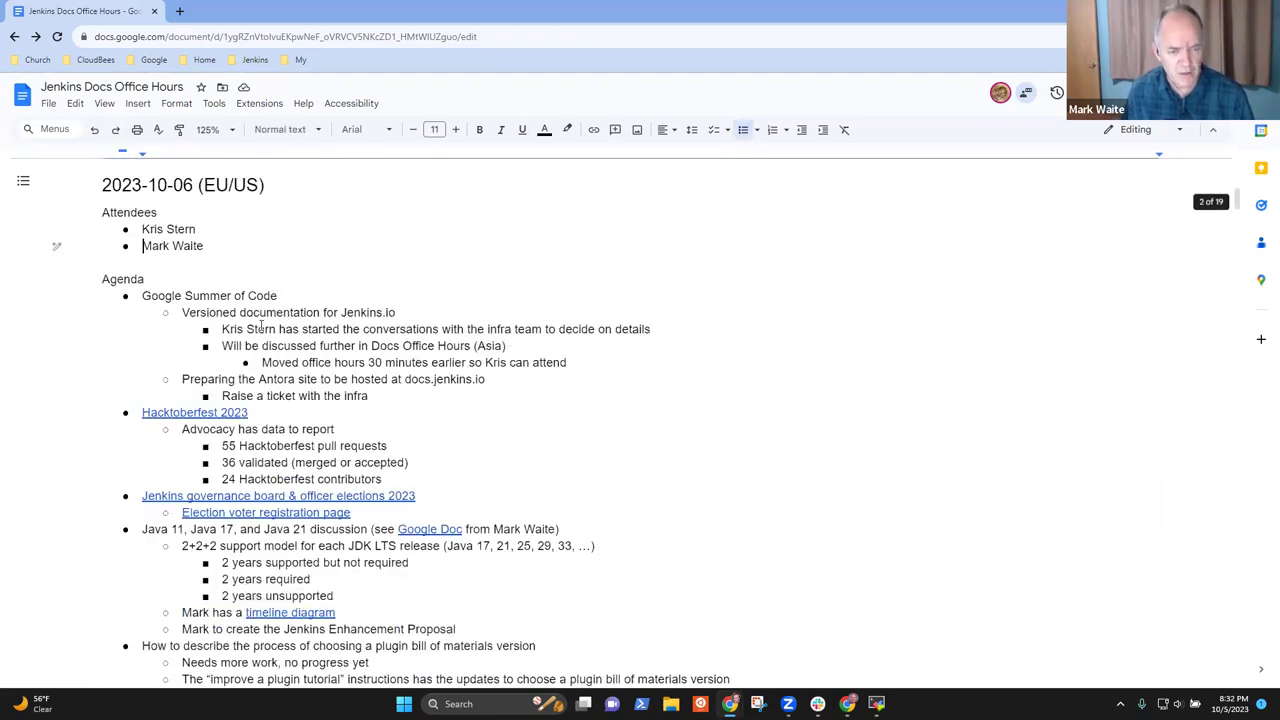
key(Down)
key(Down)
key(Down)
key(Down)
key(Down)
key(Down)
key(Down)
key(Down)
key(Down)
key(Down)
key(Down)
key(Up)
key(Up)
key(Up)
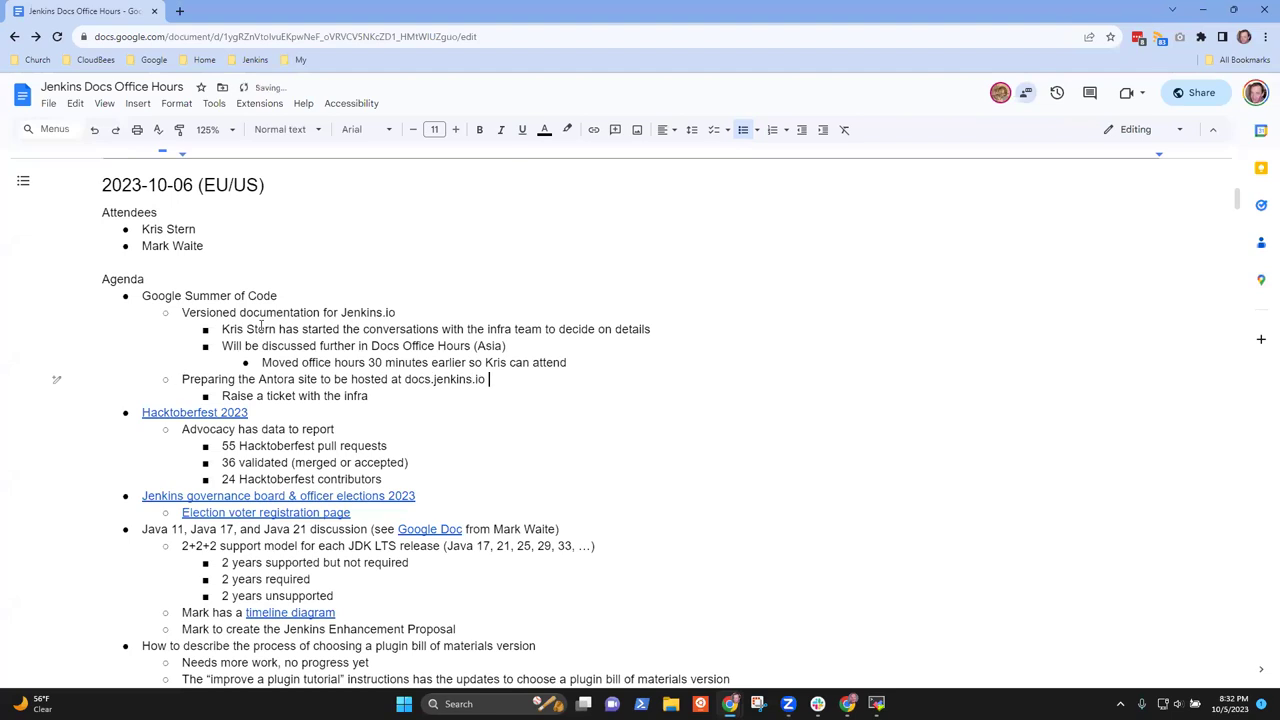
text(for versioned documentation)
Step: Add sub-bullets 'Still some features that are needed' and 'Events page does not yet have cards, but does have a calendar'
key(Down)
key(Return)
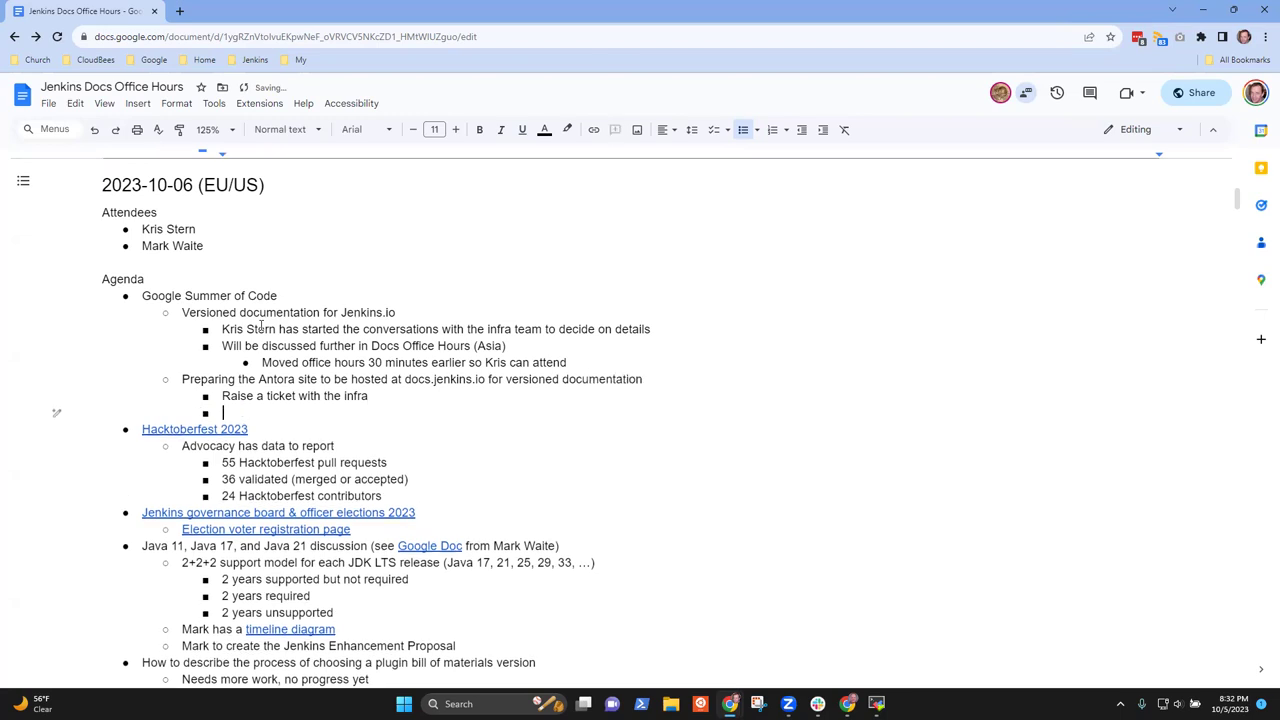
text(Still some features that are nee)
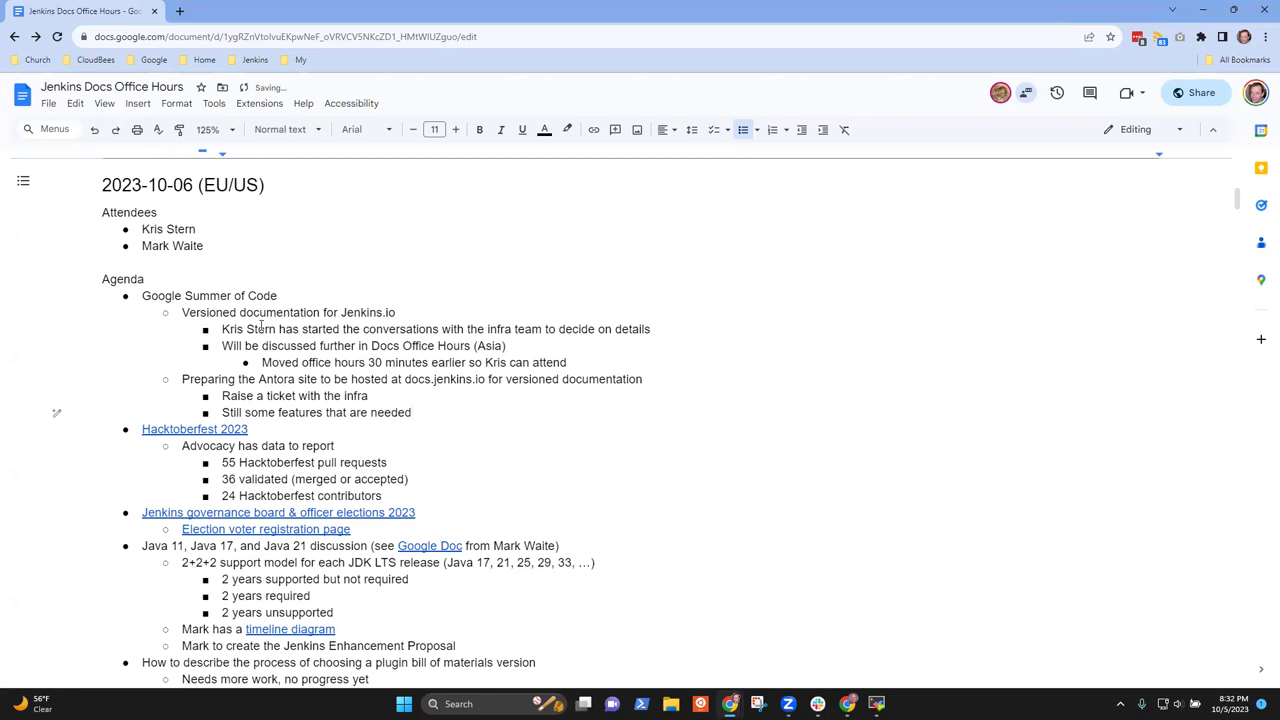
text(ded)
key(Return)
text(Events page)
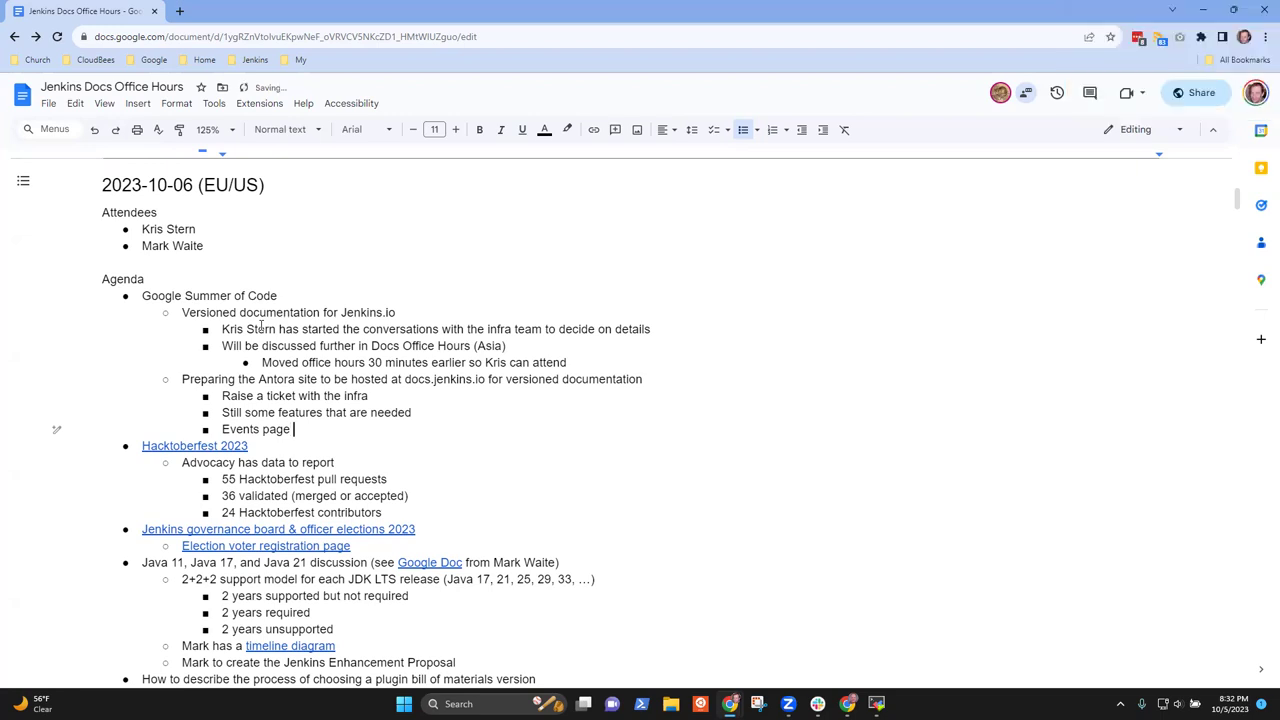
text(on)
key(BackSpace)
key(BackSpace)
key(BackSpace)
text(does not yet )
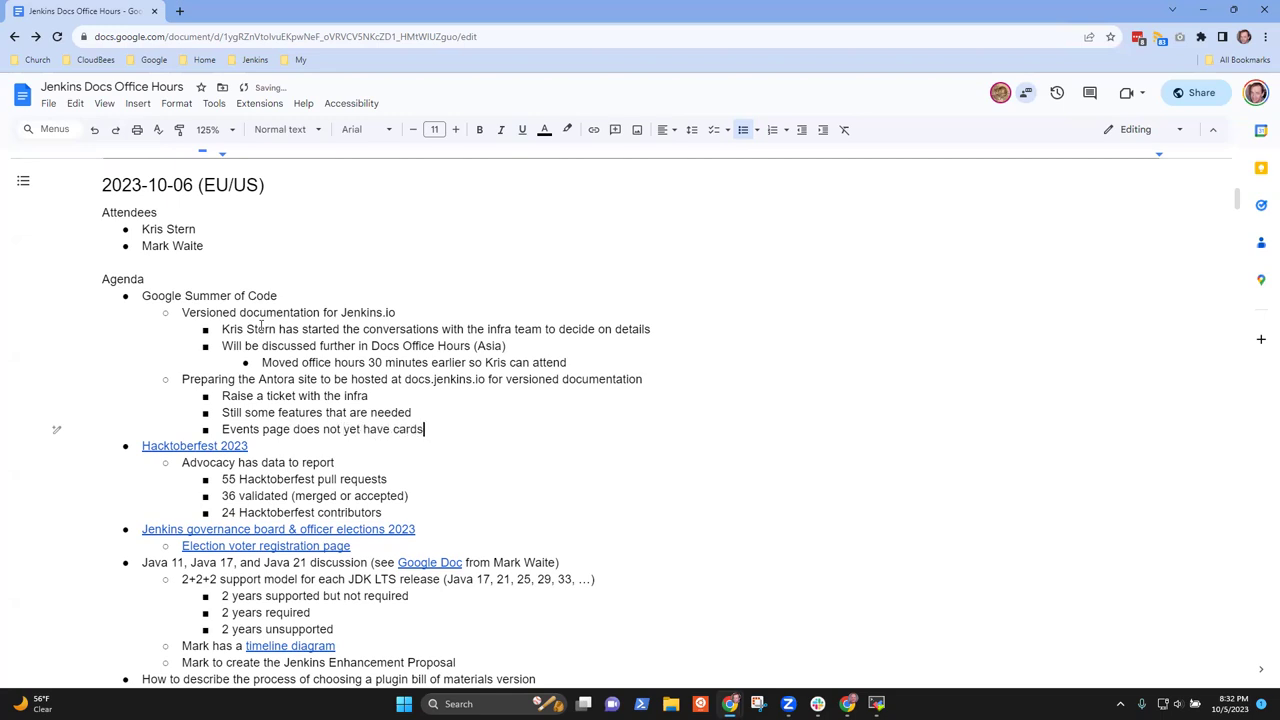
text(have cards, bu)
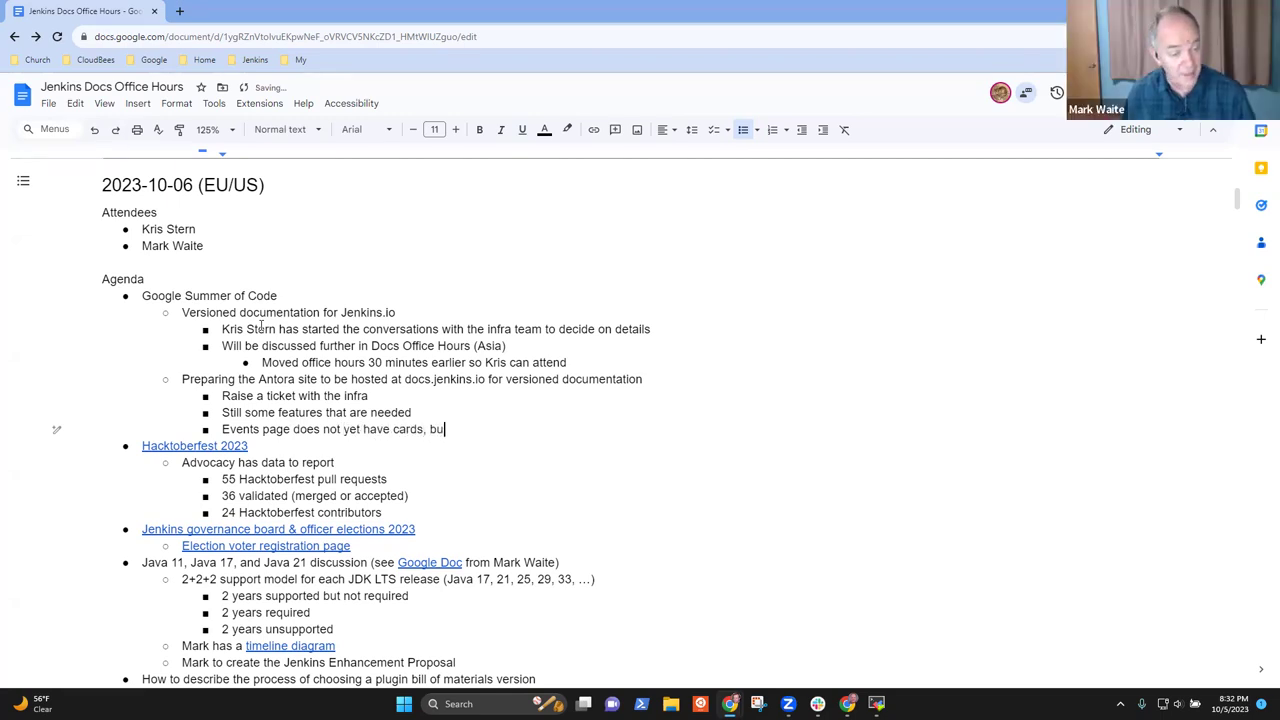
text(t does have a calendar)
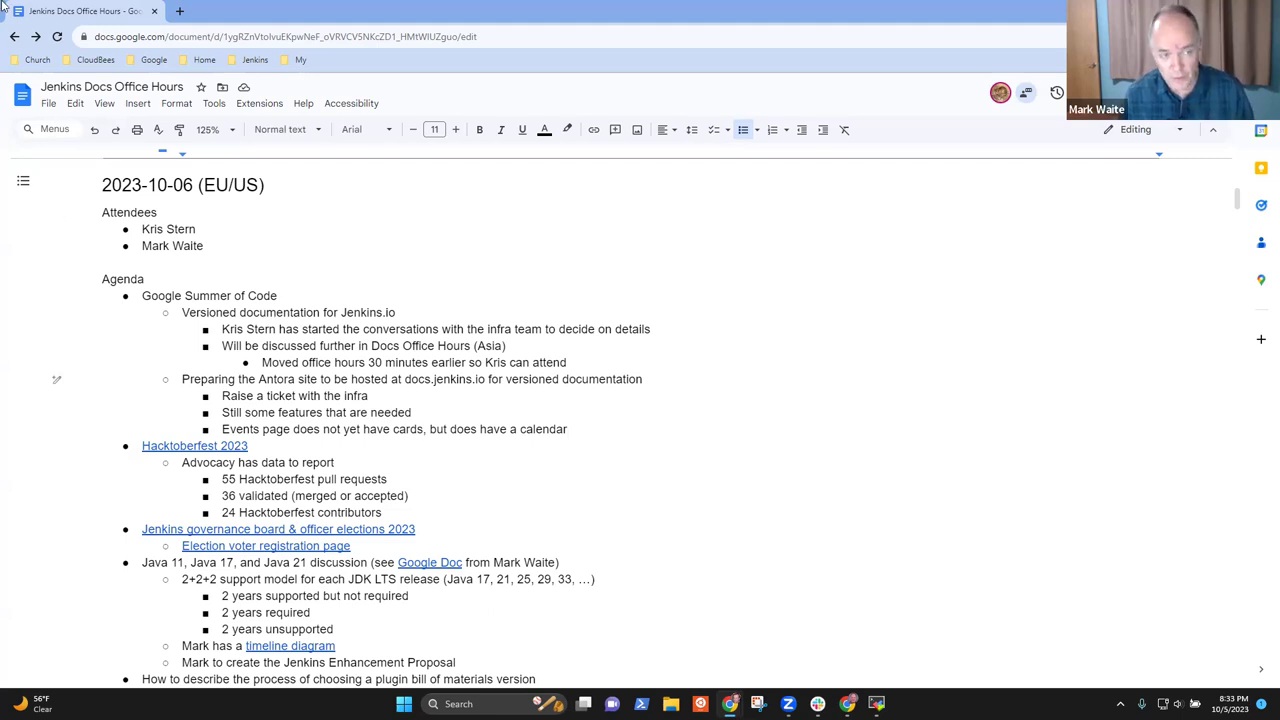
Step: Open the 2.401.3 Jenkins User Documentation prototype on vandit1604.github.io in a new tab and copy its URL
click(179, 11)
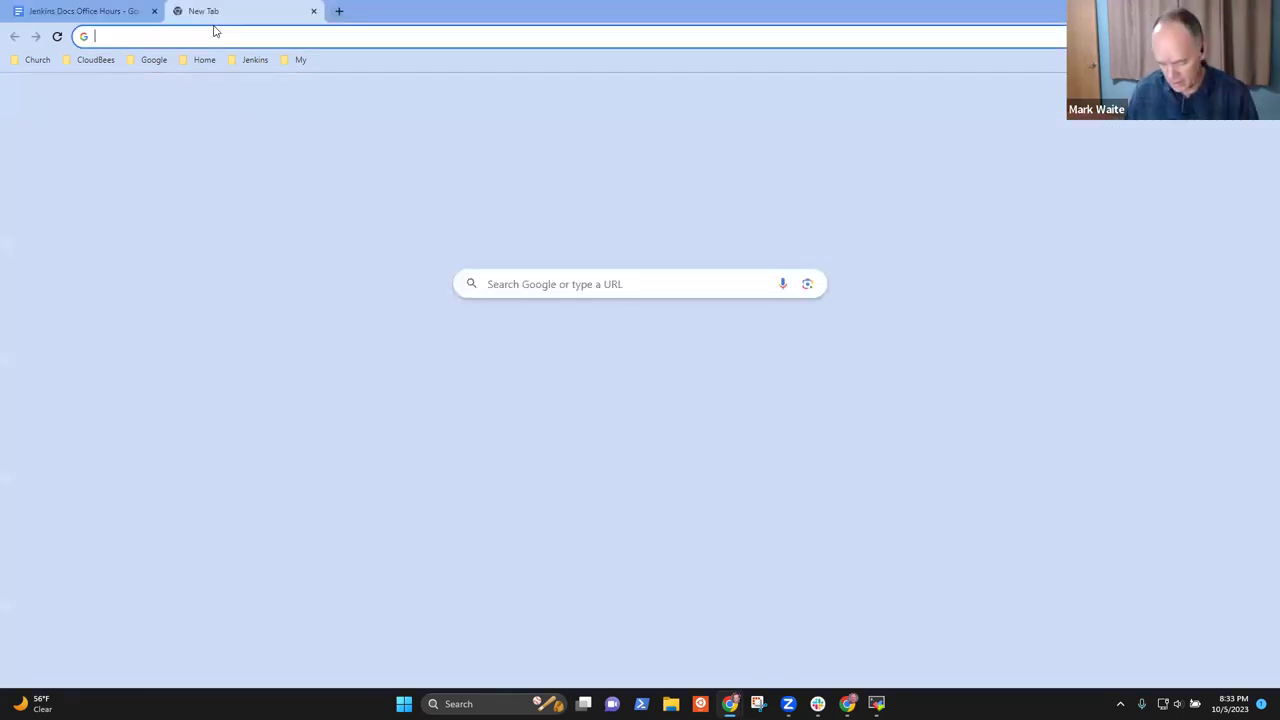
text(docs-)
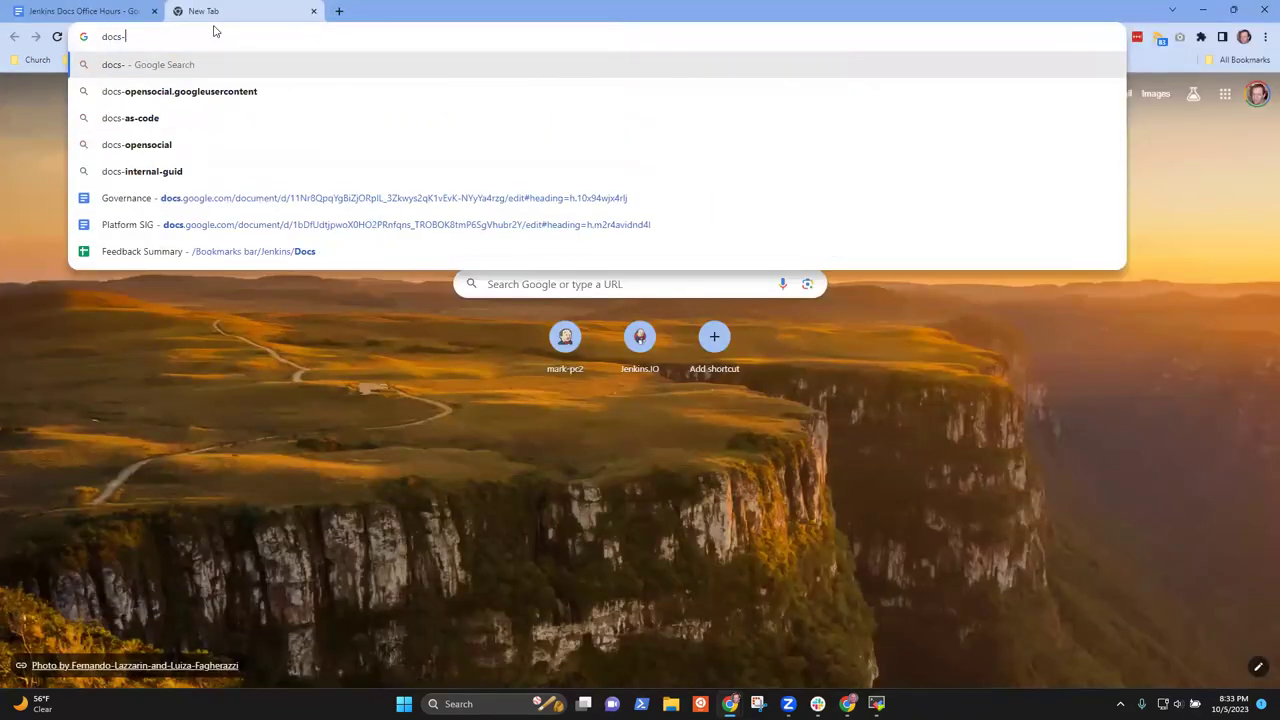
key(BackSpace)
key(BackSpace)
key(BackSpace)
key(BackSpace)
key(BackSpace)
text(jenkins)
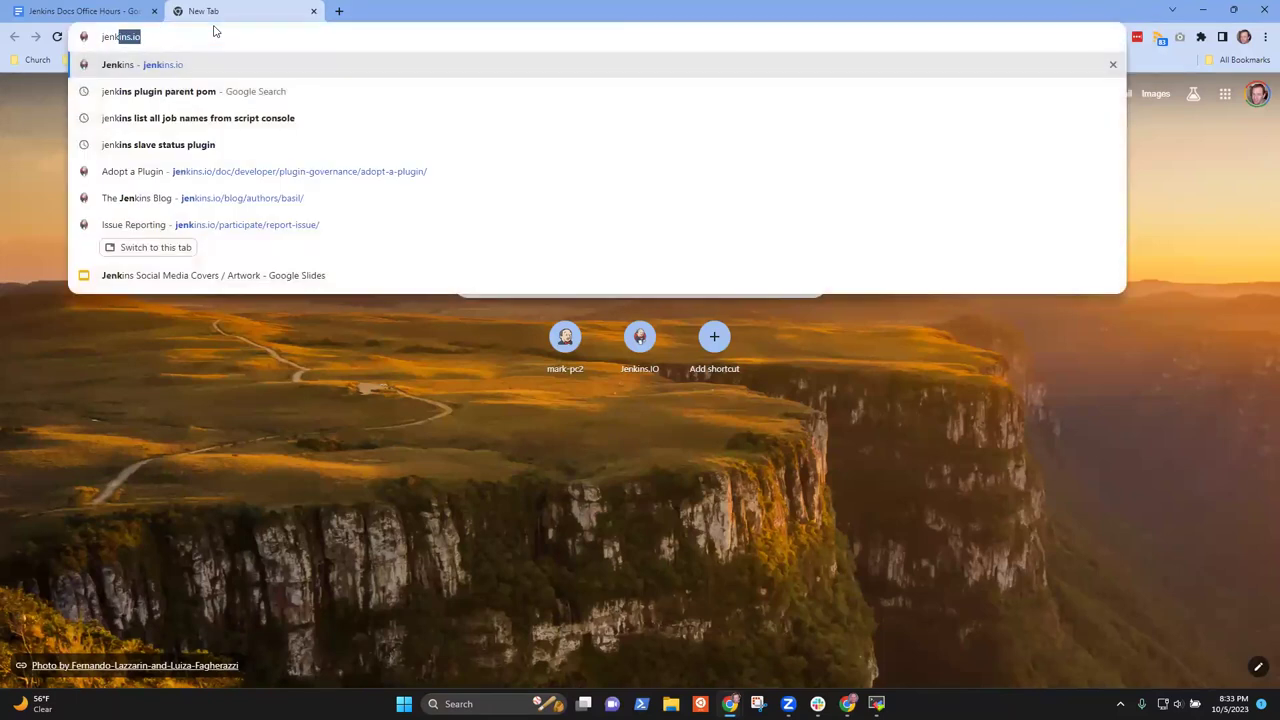
key(BackSpace)
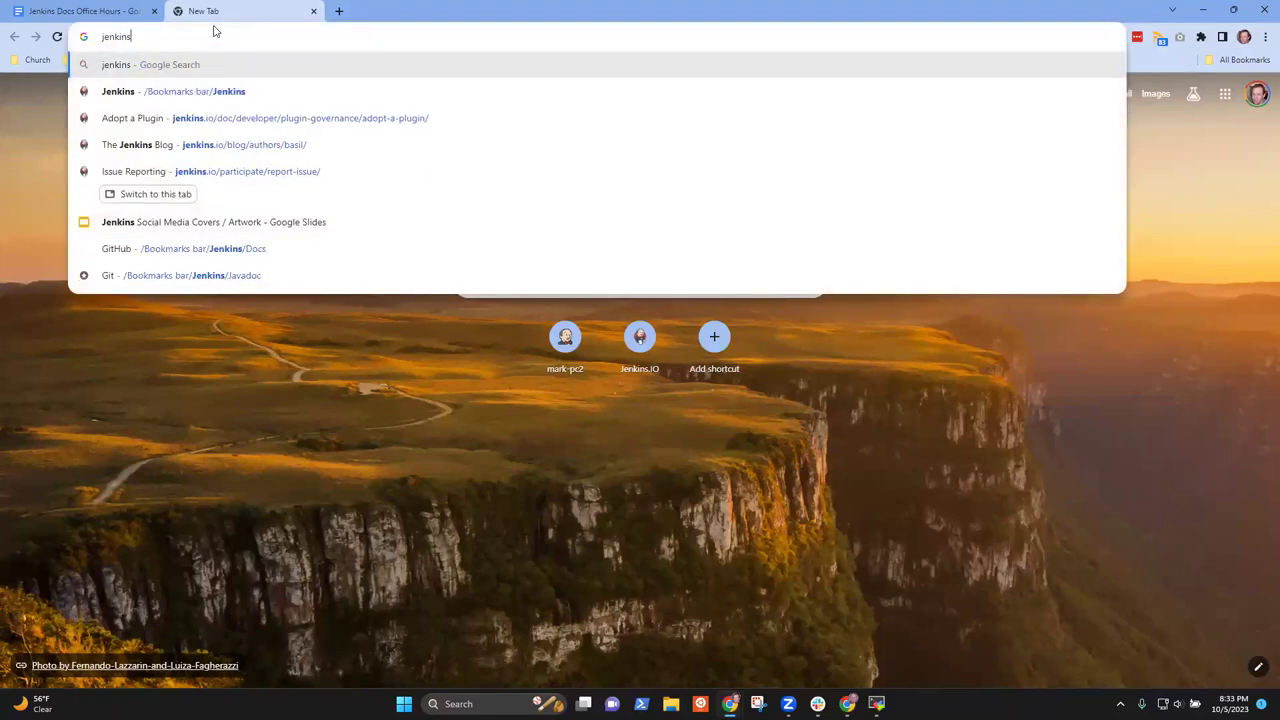
key(BackSpace)
key(BackSpace)
key(BackSpace)
key(BackSpace)
key(BackSpace)
key(BackSpace)
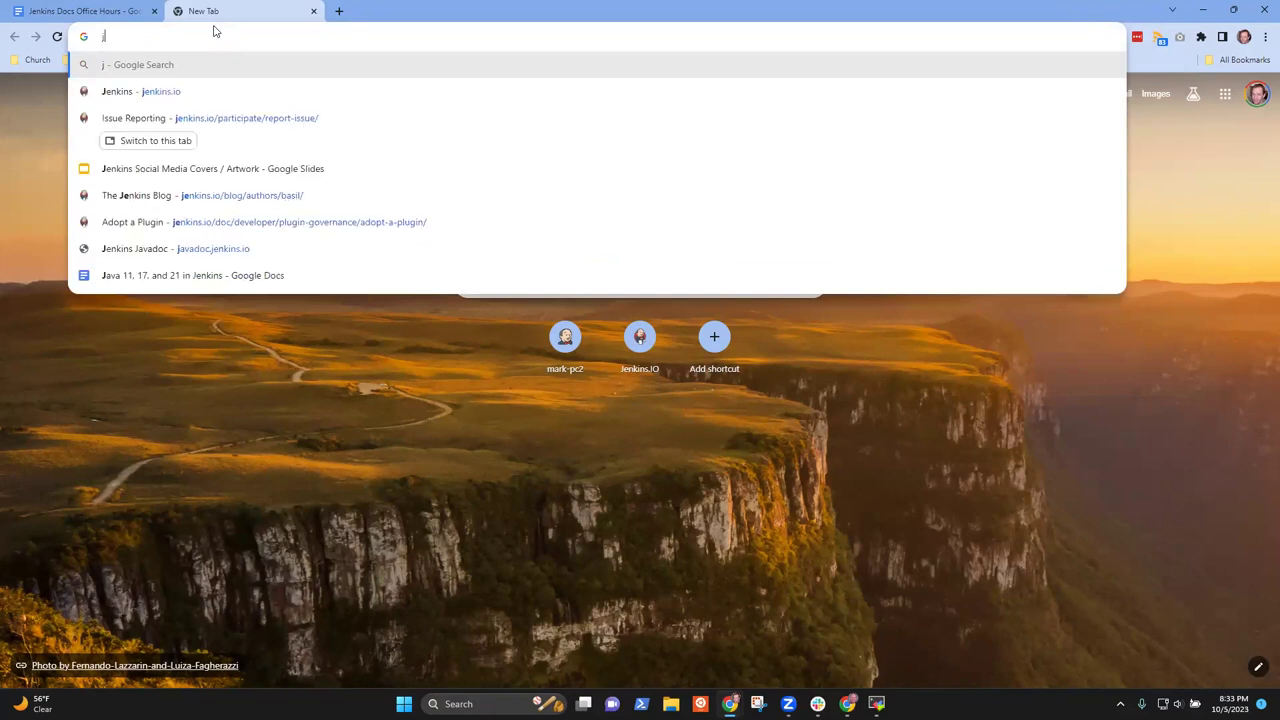
key(BackSpace)
text(vandi)
key(Return)
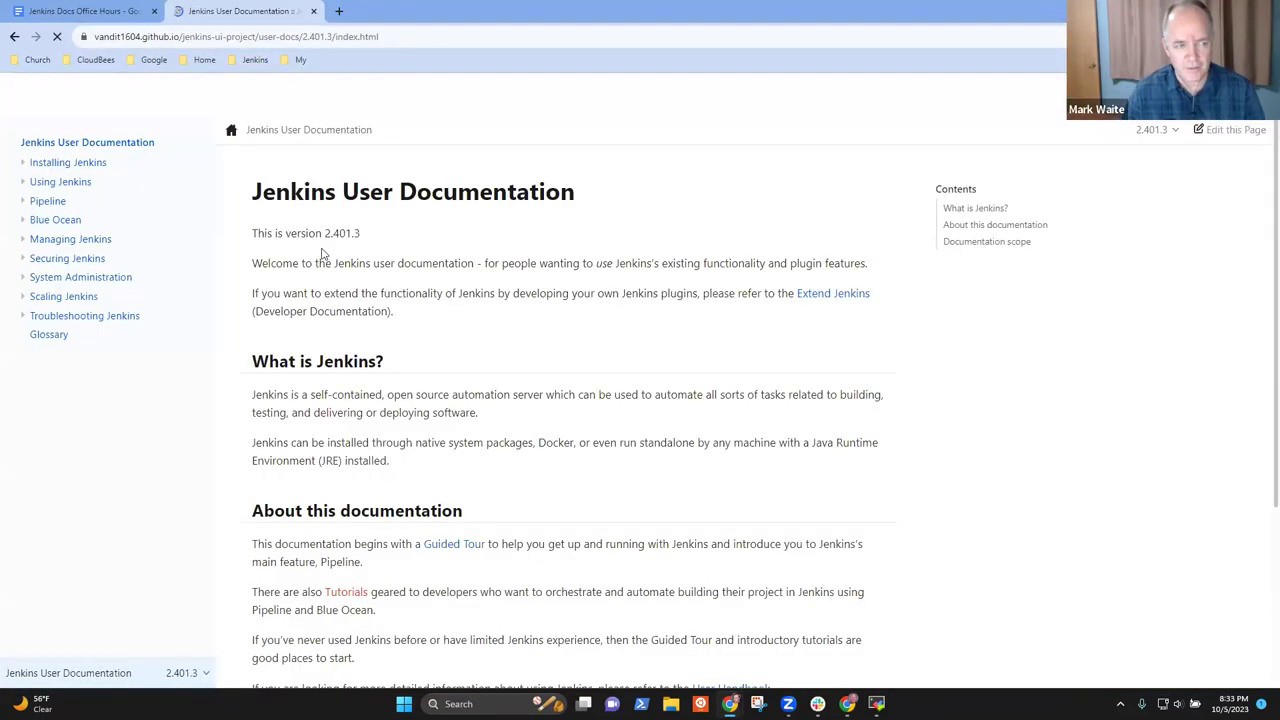
click(388, 40)
key(ctrl+c)
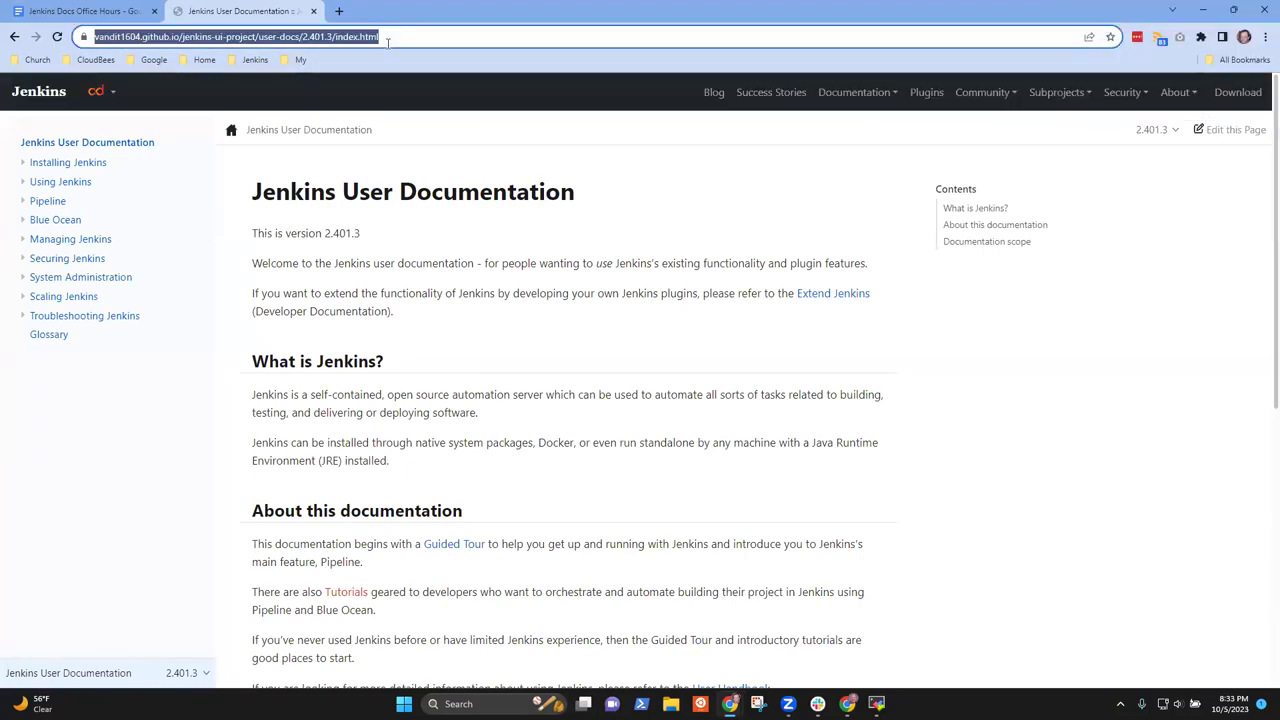
Step: Add the sub-bullet 'See the prototype site' and link 'prototype site' to the copied prototype URL
key(ctrl+shift+Tab)
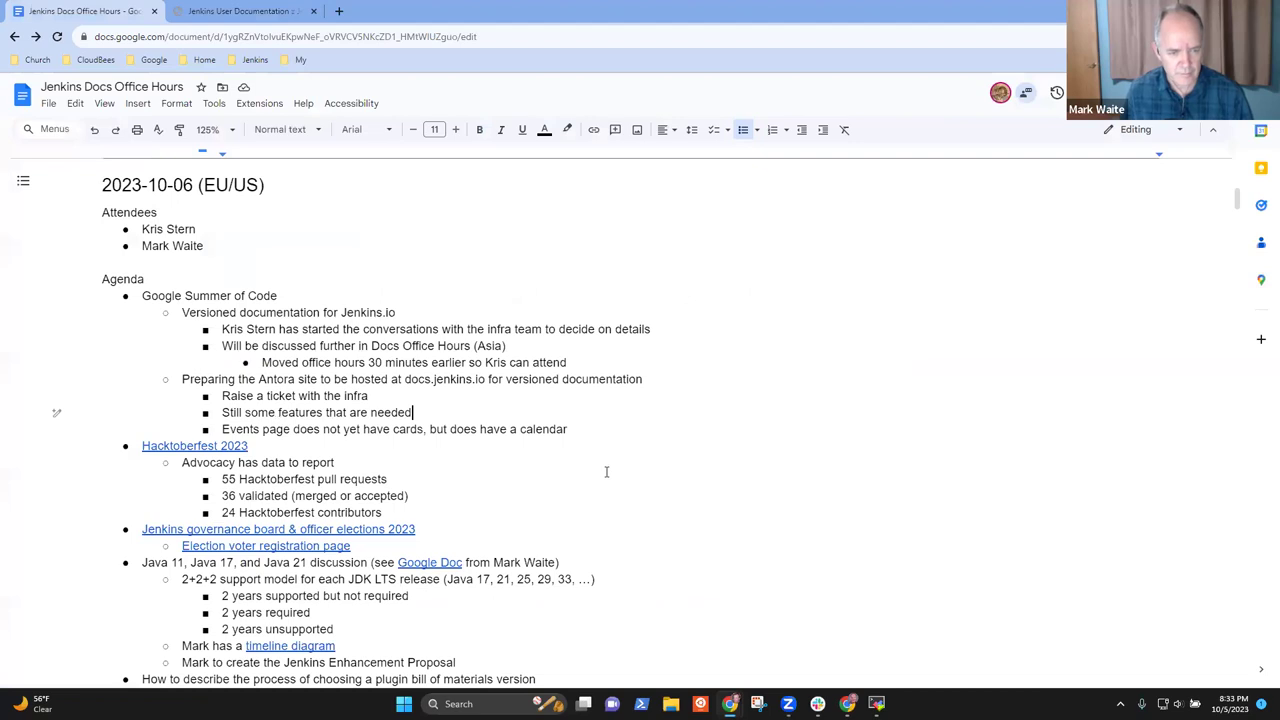
key(Down)
key(End)
key(Return)
text(See the prototyop)
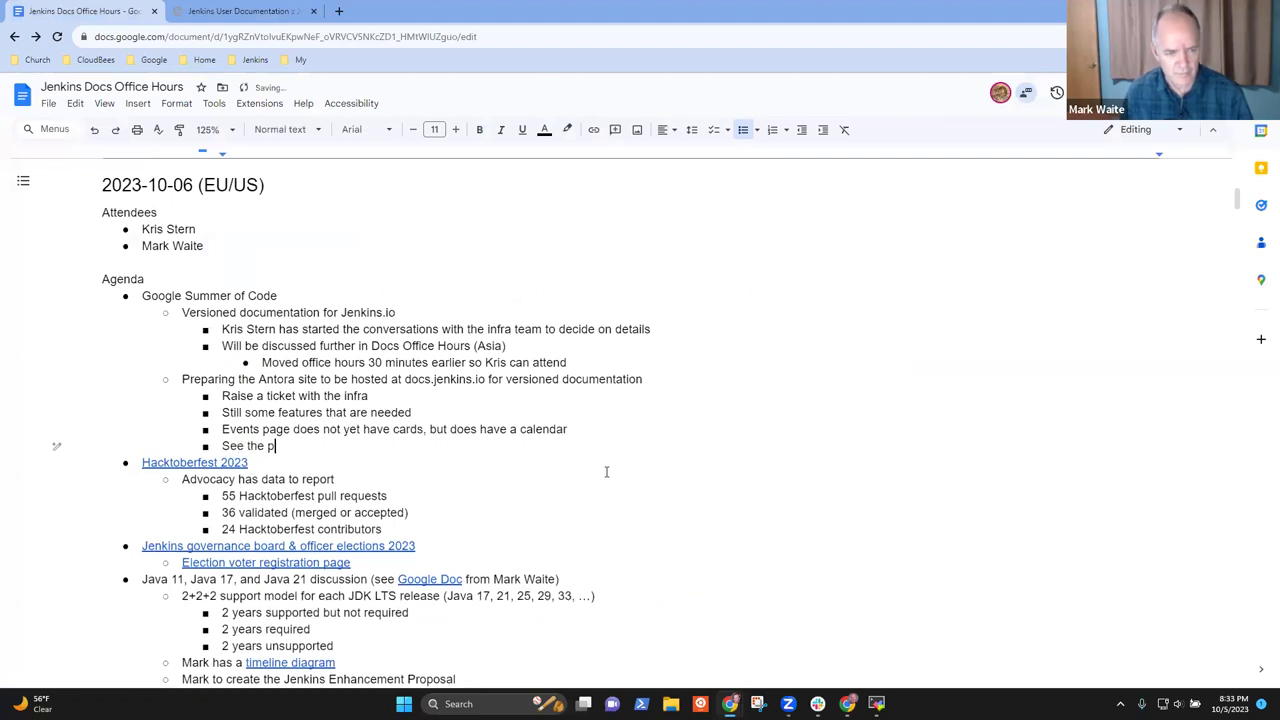
key(BackSpace)
key(BackSpace)
text(p)
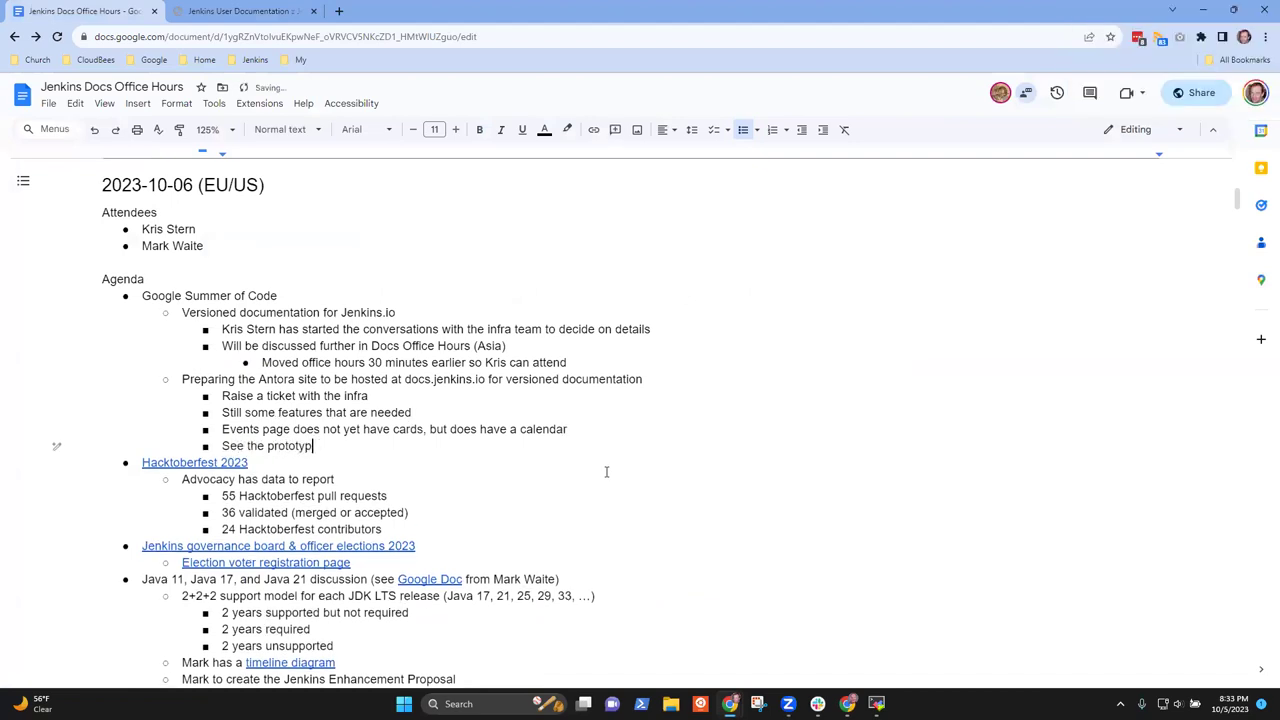
key(ctrl+shift+Left)
key(ctrl+shift+Left)
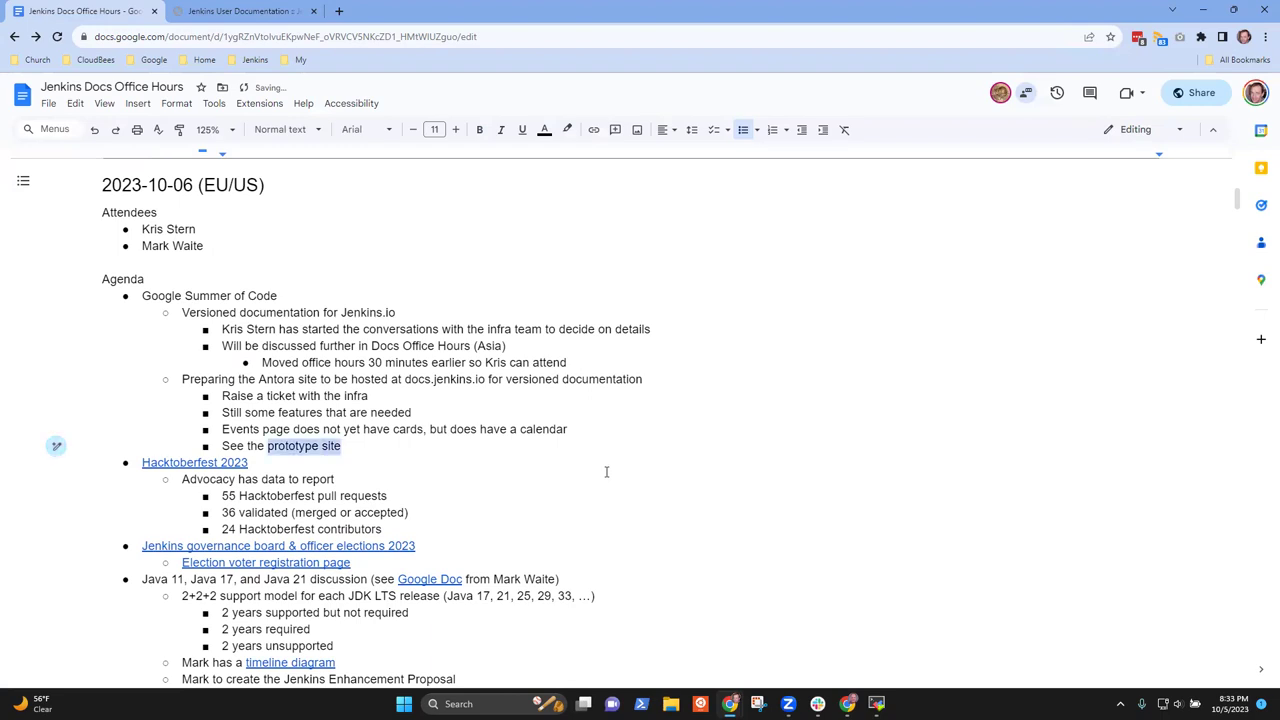
key(ctrl+k)
key(ctrl+v)
key(Return)
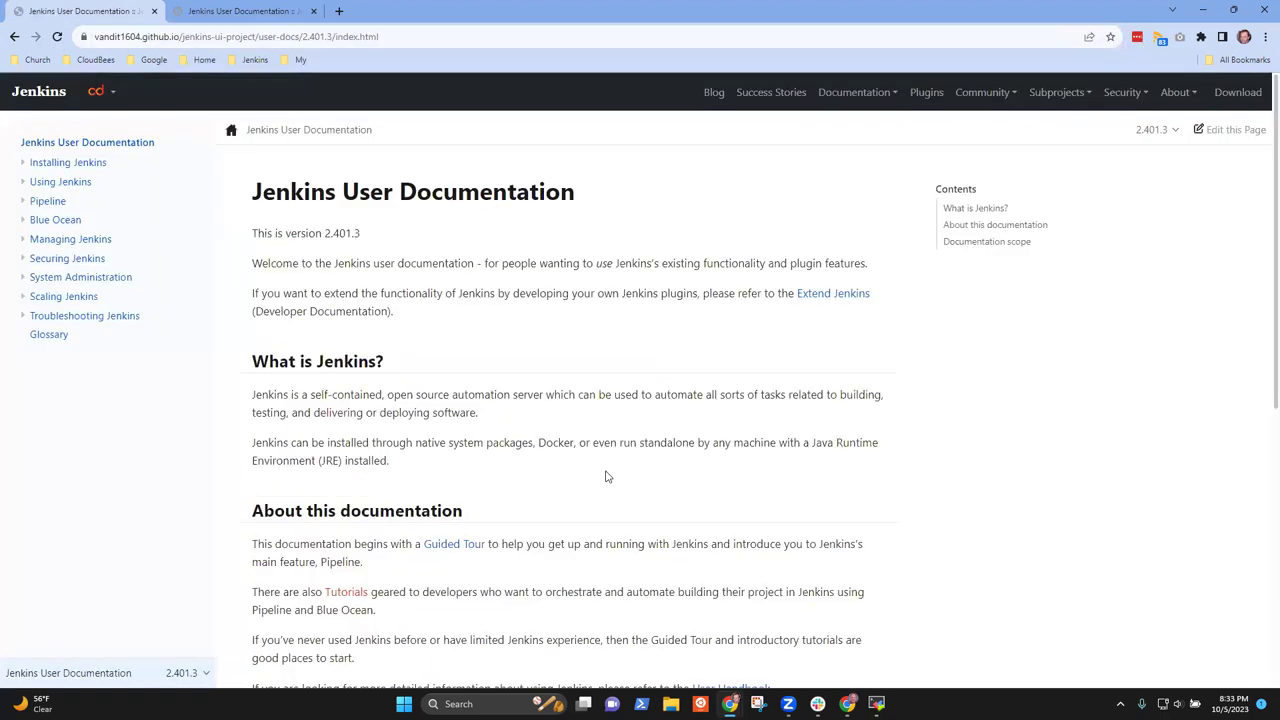
Step: Reapply the prototype URL link to 'prototype site', then return to the prototype documentation site
click(14, 36)
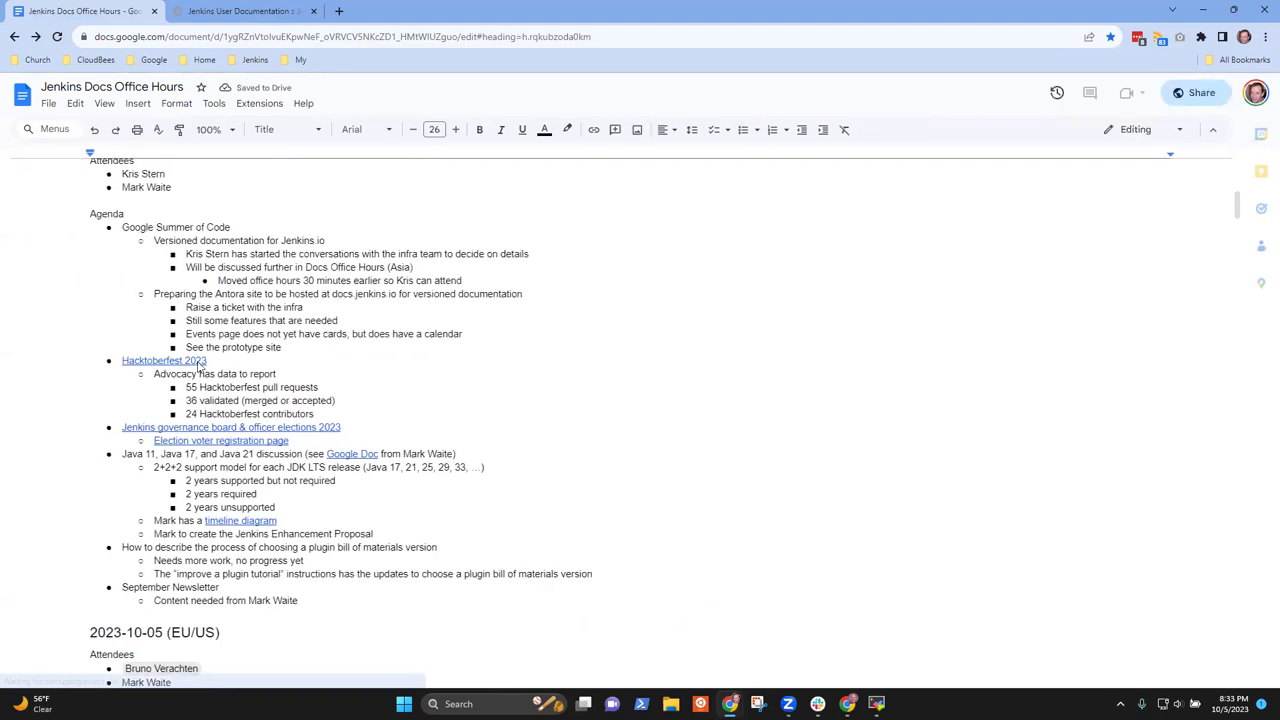
click(295, 350)
key(ctrl+shift+Left)
key(ctrl+shift+Left)
key(ctrl+k)
key(ctrl+v)
key(Return)
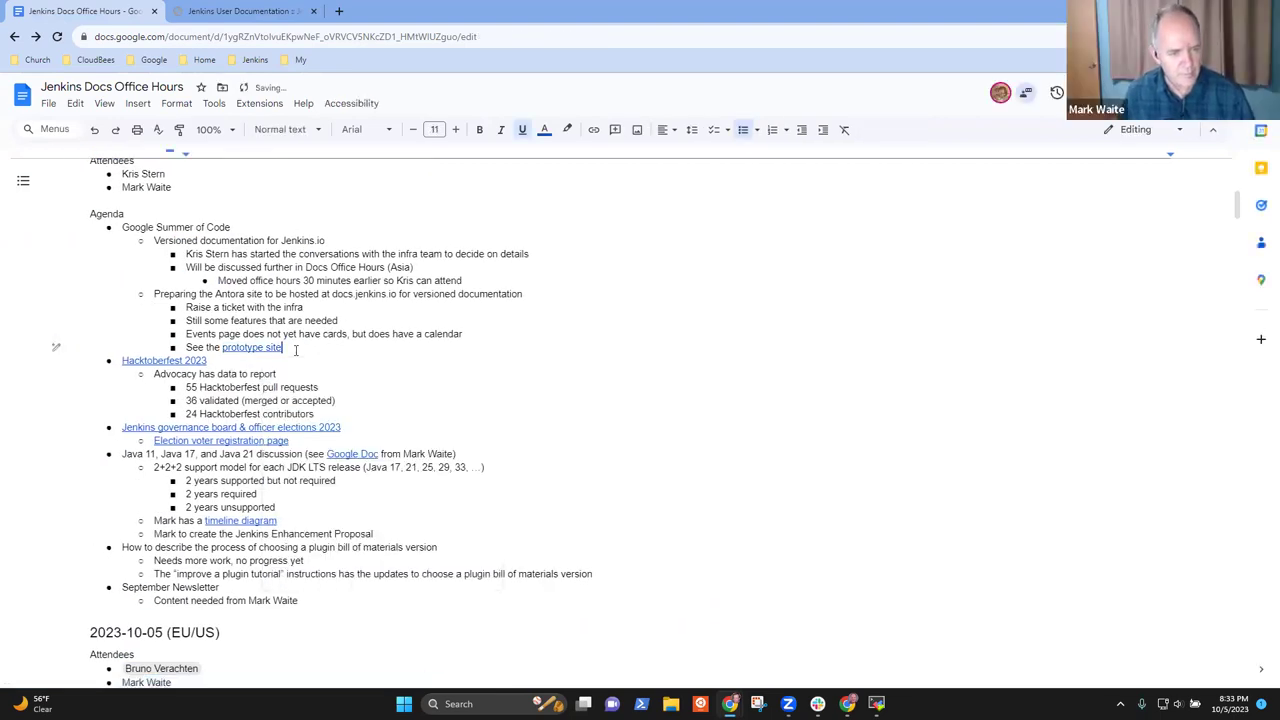
click(238, 11)
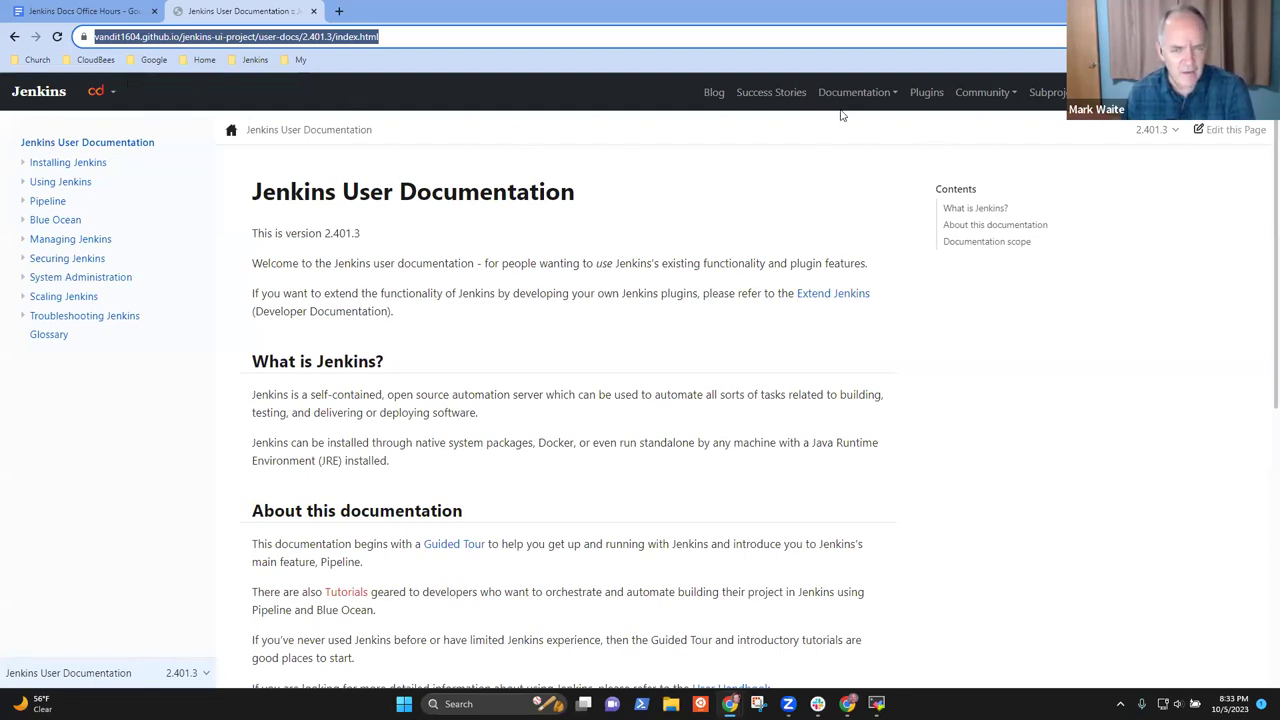
Step: Browse the Documentation menu and Installing Jenkins page, then open the Blue Ocean chapter
click(884, 92)
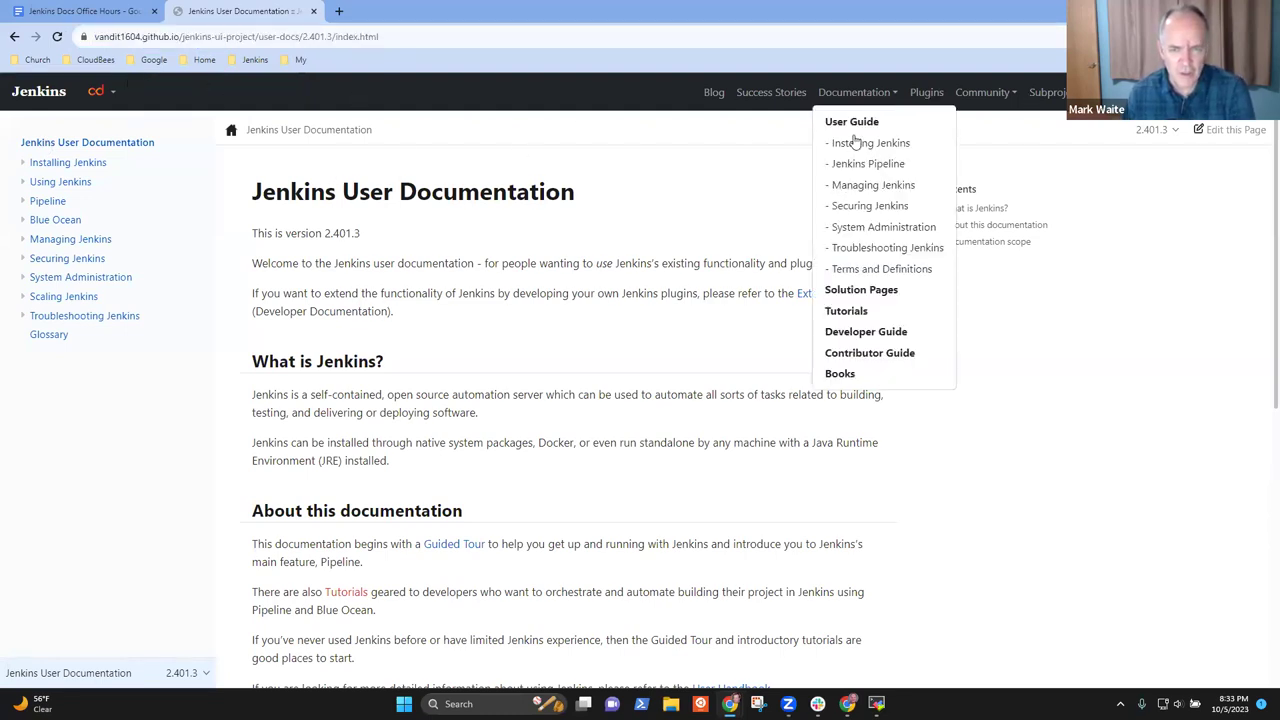
click(855, 143)
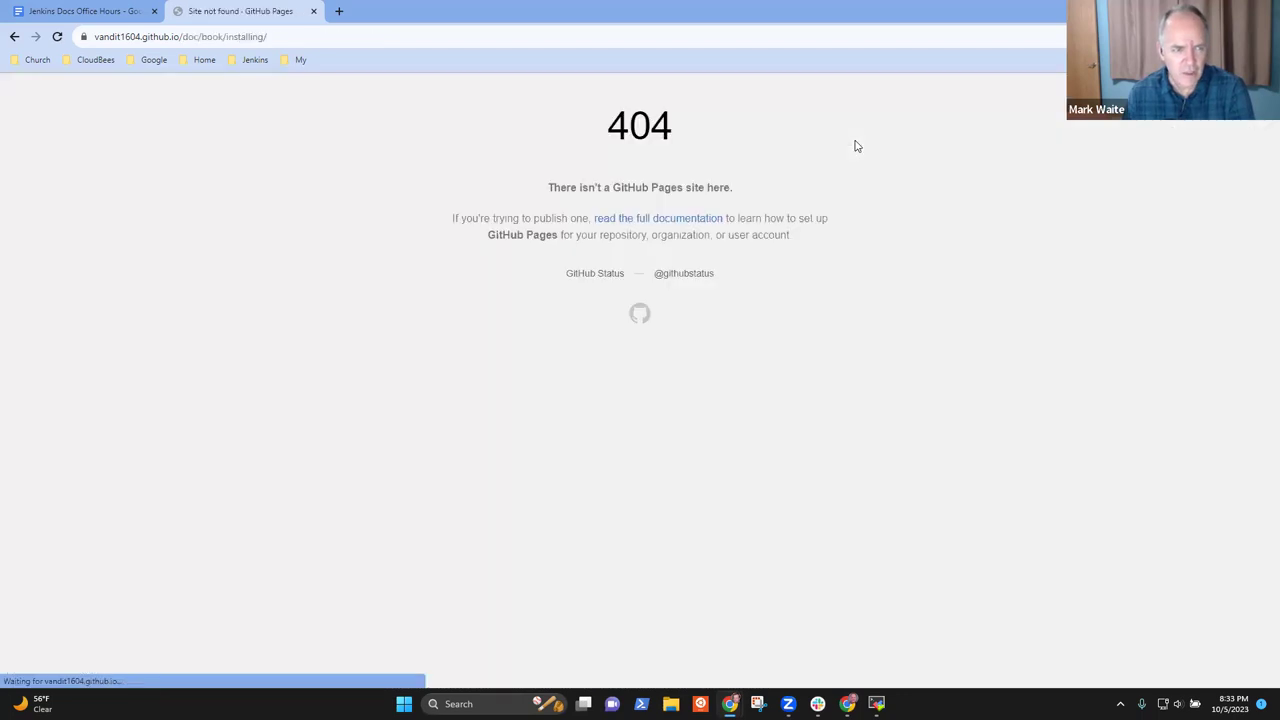
click(14, 36)
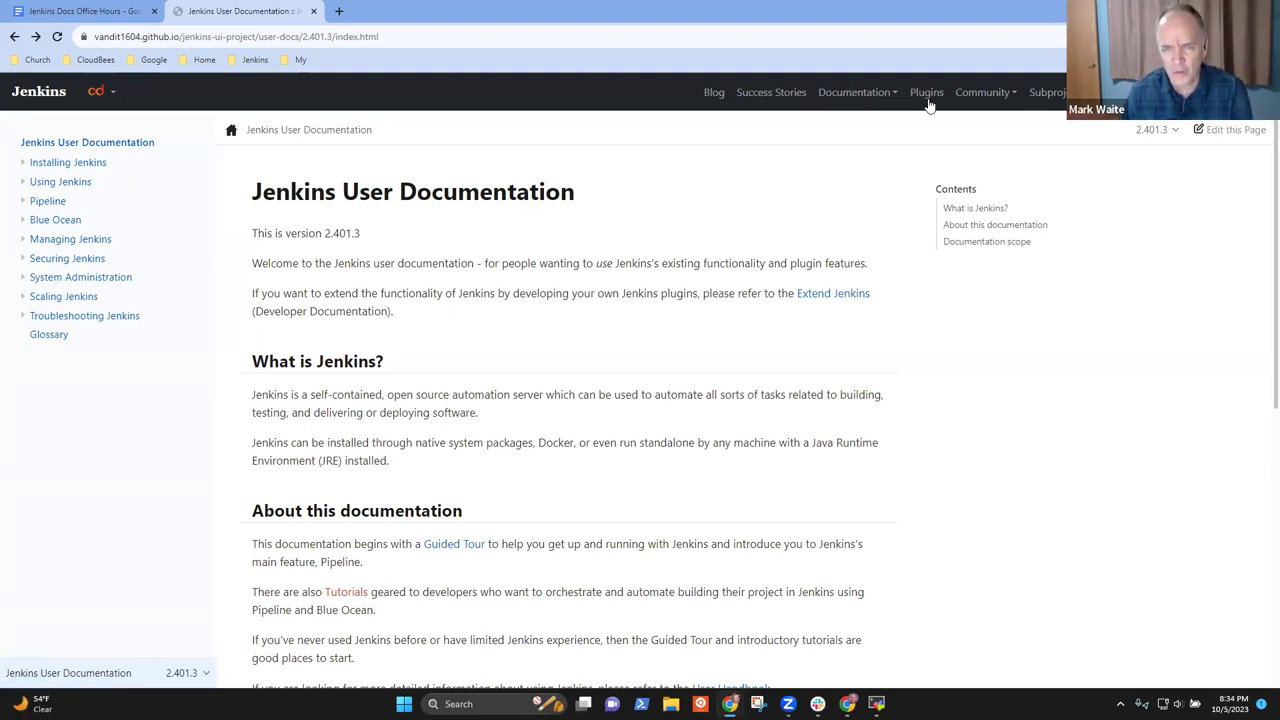
click(871, 104)
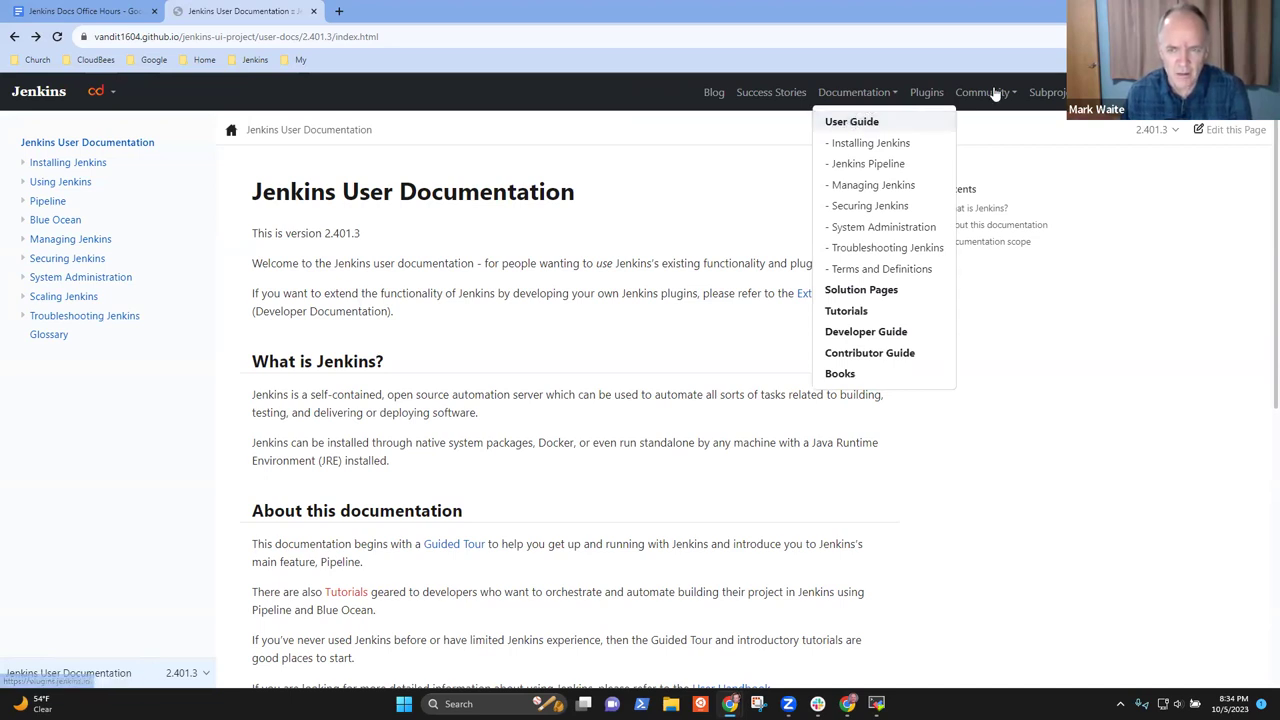
click(1070, 146)
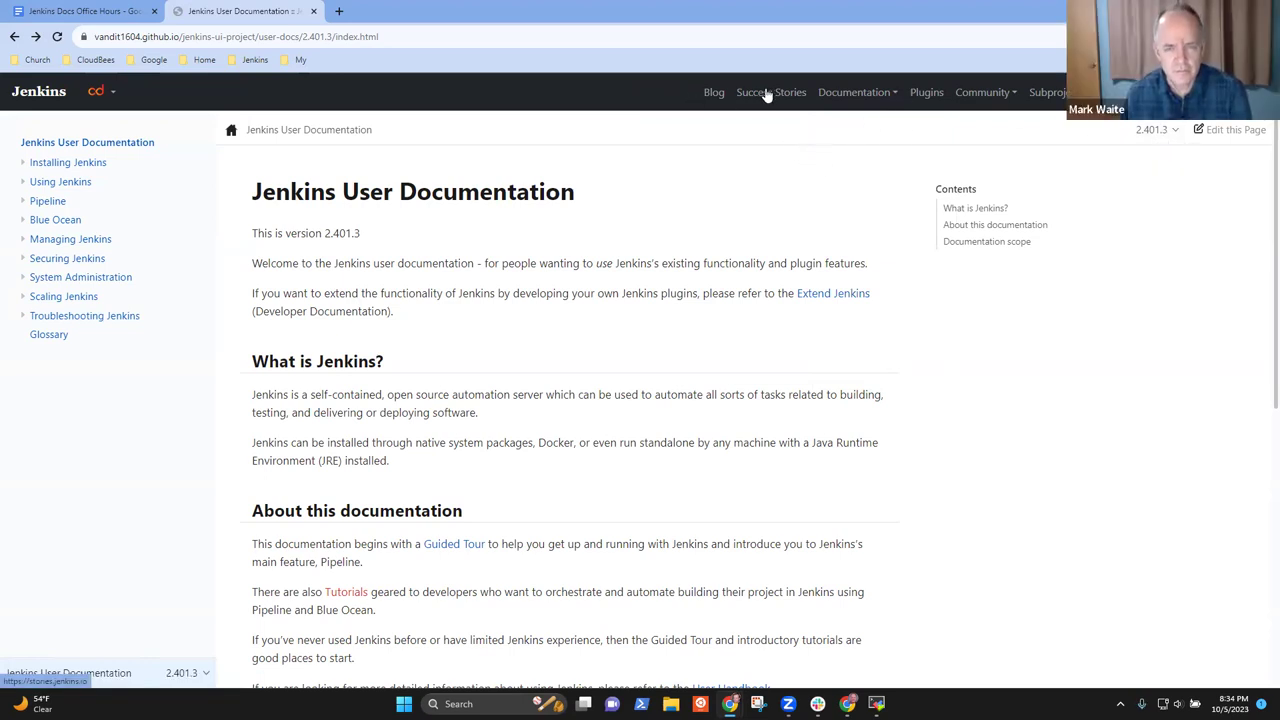
click(889, 96)
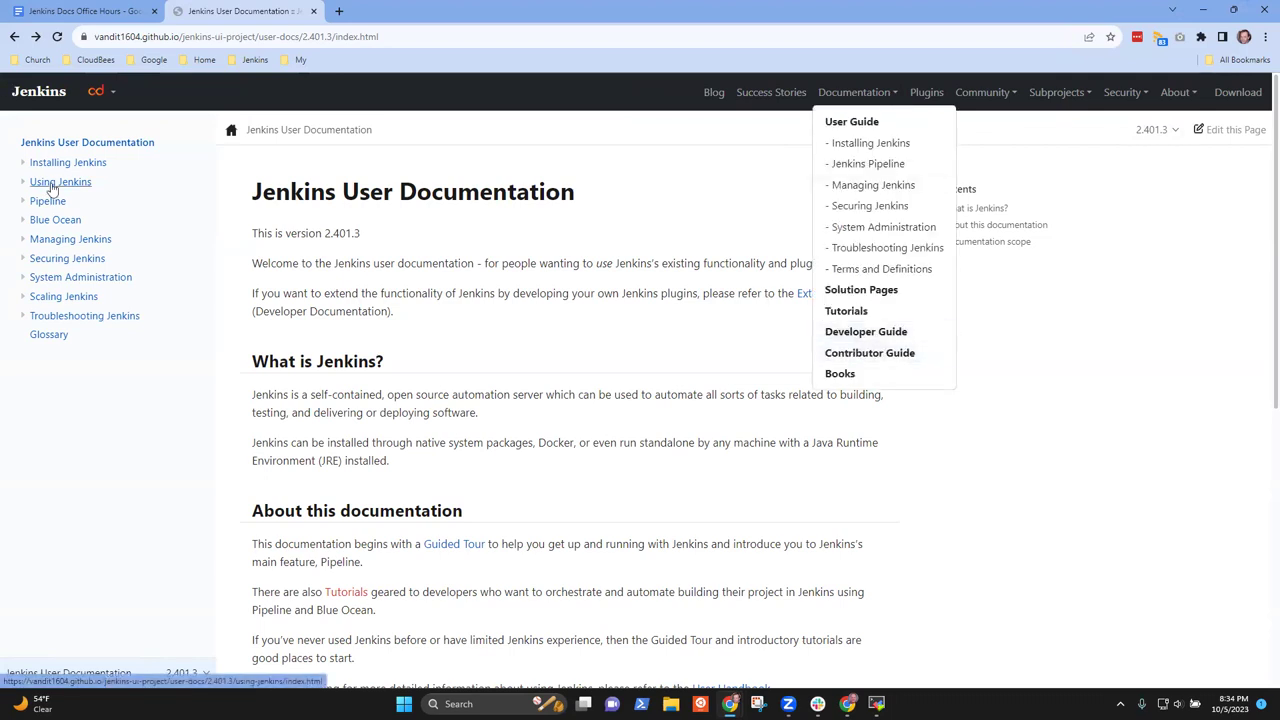
click(46, 222)
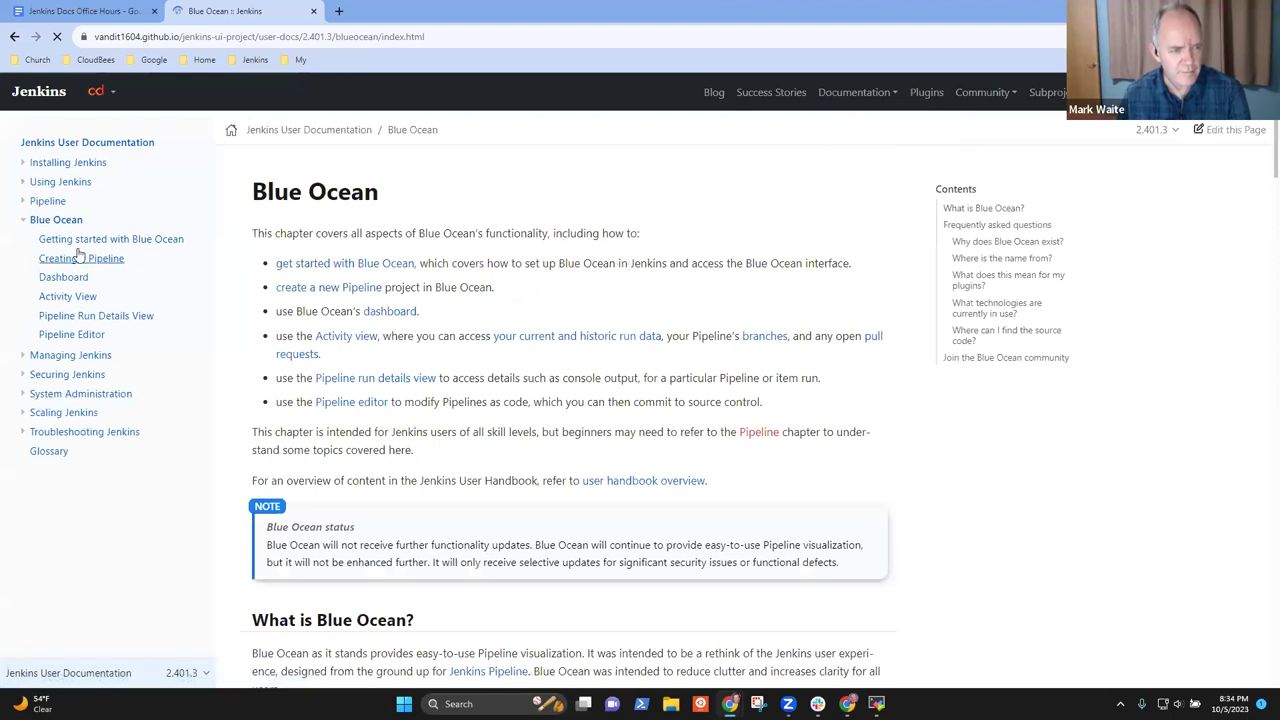
Step: View the Getting started with Blue Ocean, Pipeline Editor, System Administration and Managing Jenkins with Puppet pages
click(101, 243)
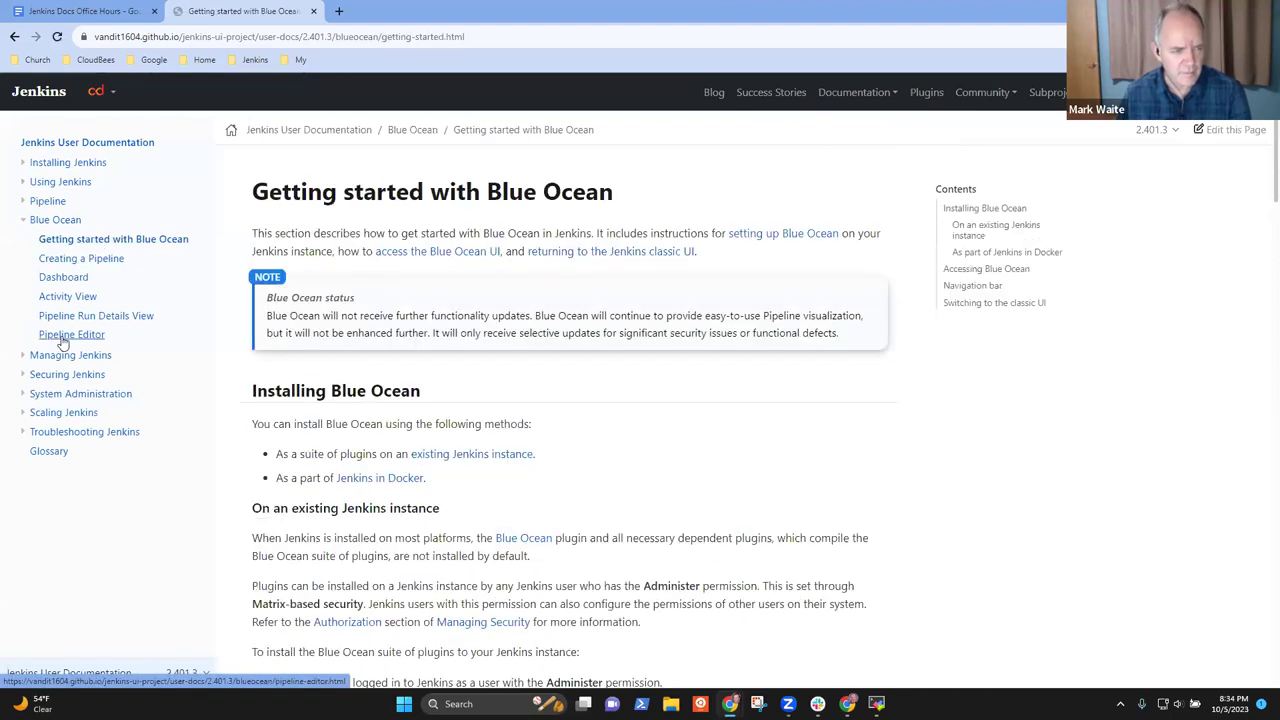
click(62, 338)
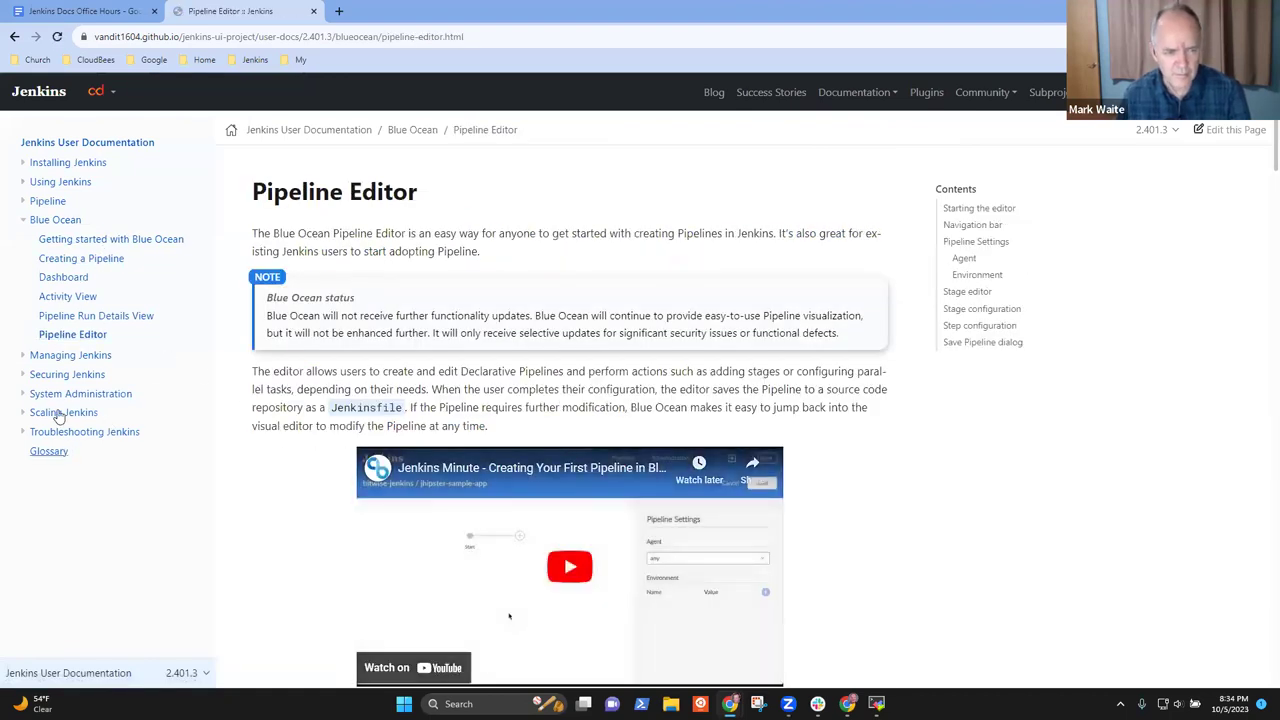
click(72, 395)
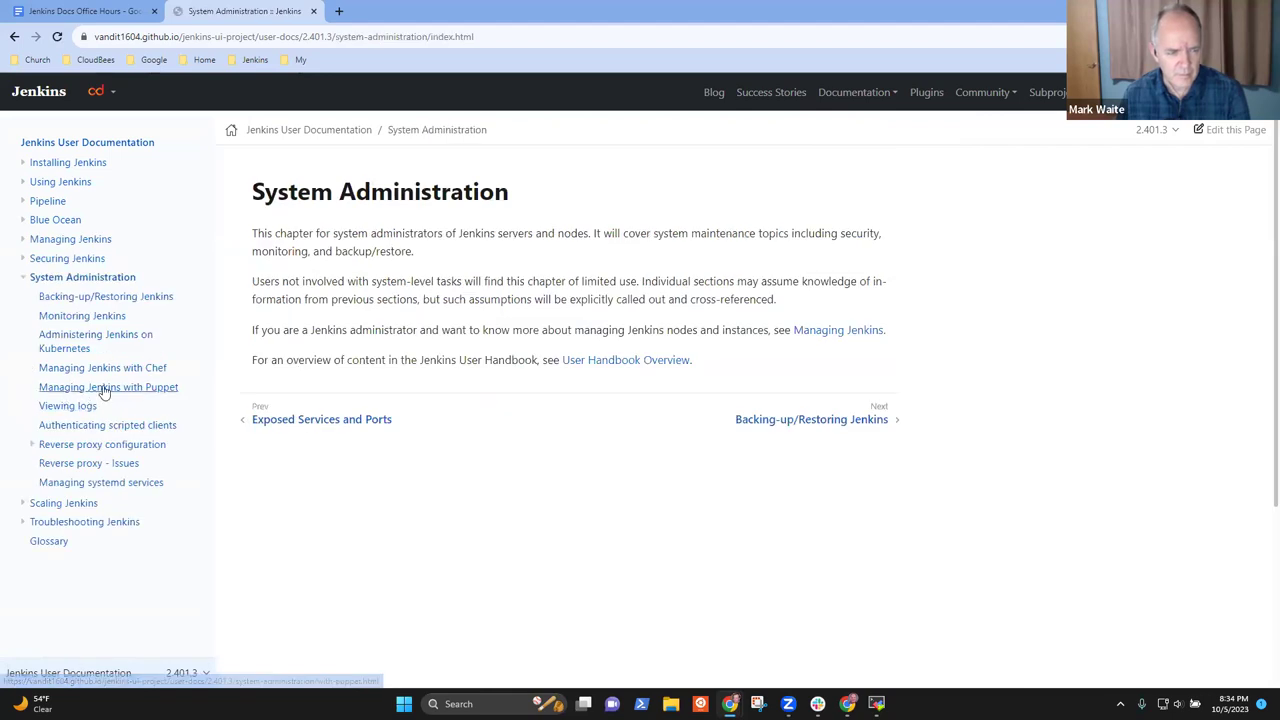
click(104, 391)
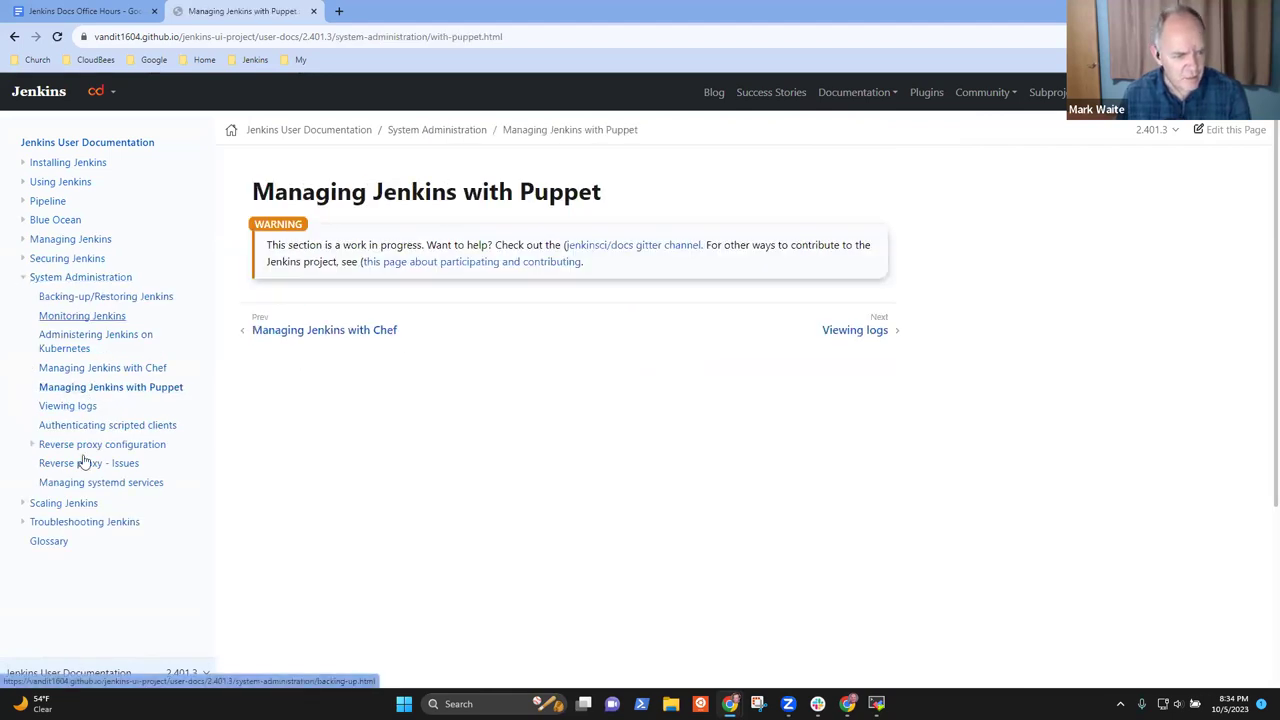
Step: Step back through the Chef, Kubernetes and Monitoring Jenkins pages, then open Installing Jenkins
click(23, 277)
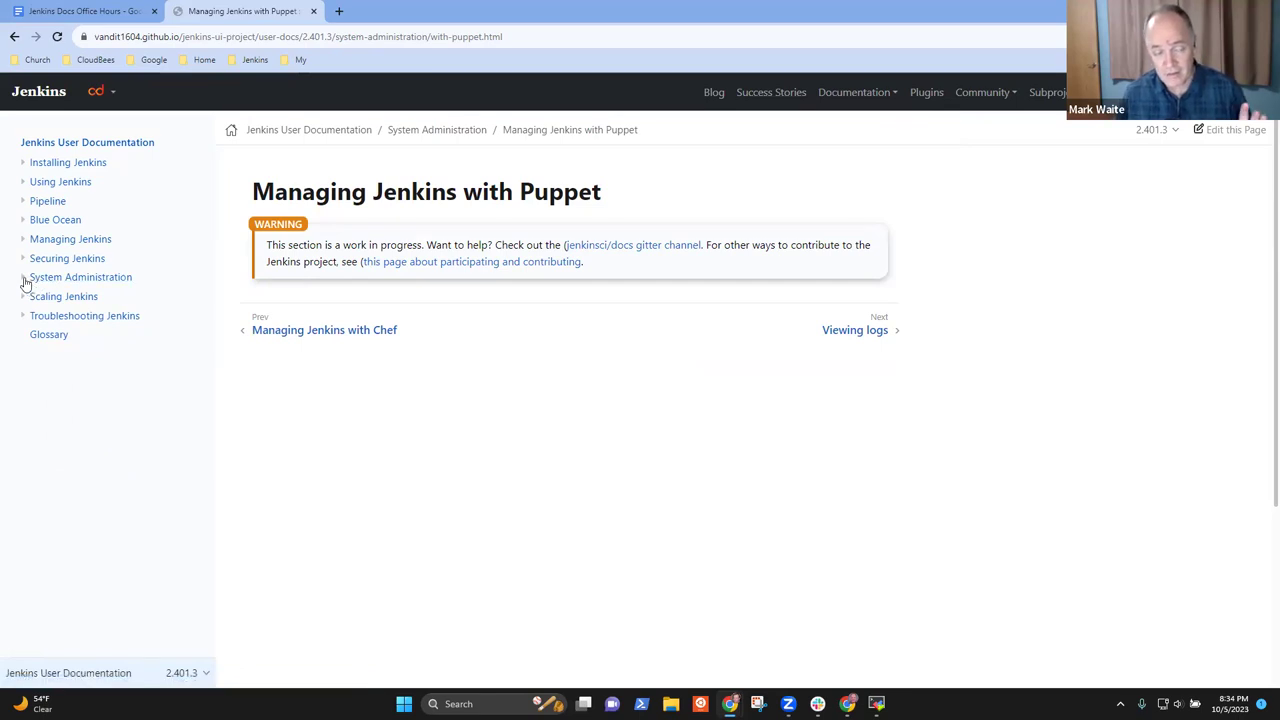
click(24, 279)
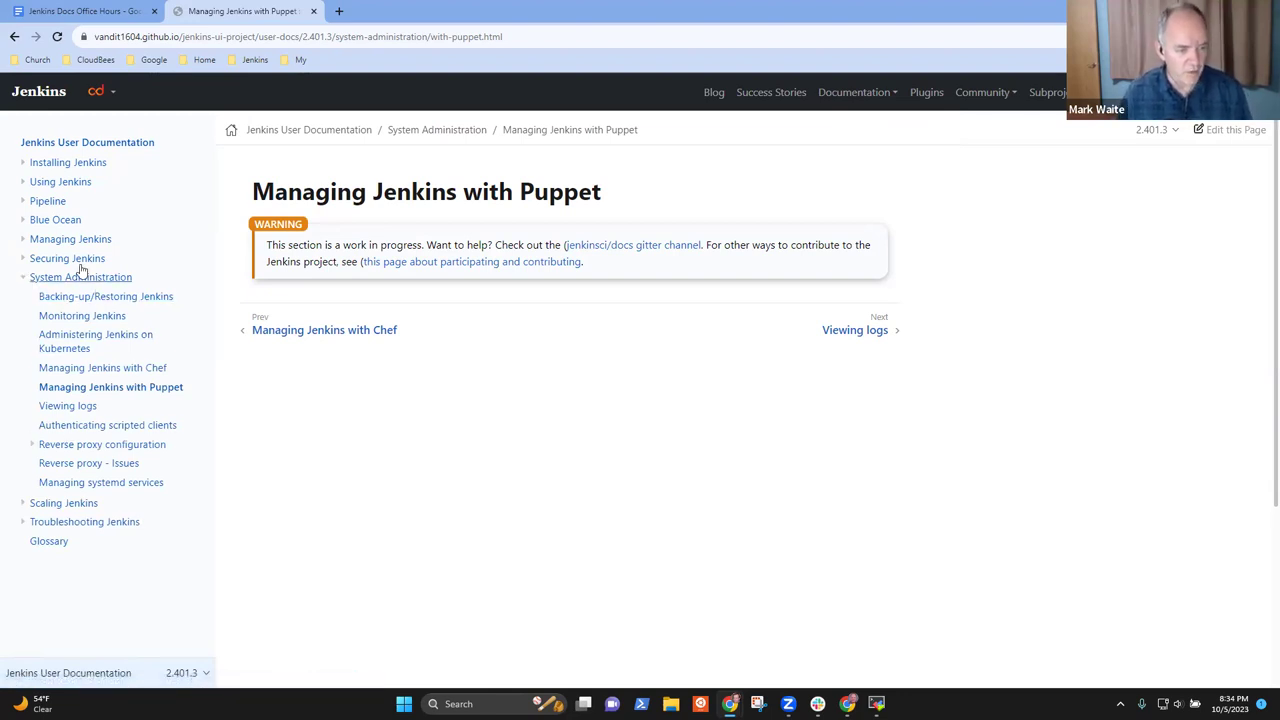
click(23, 279)
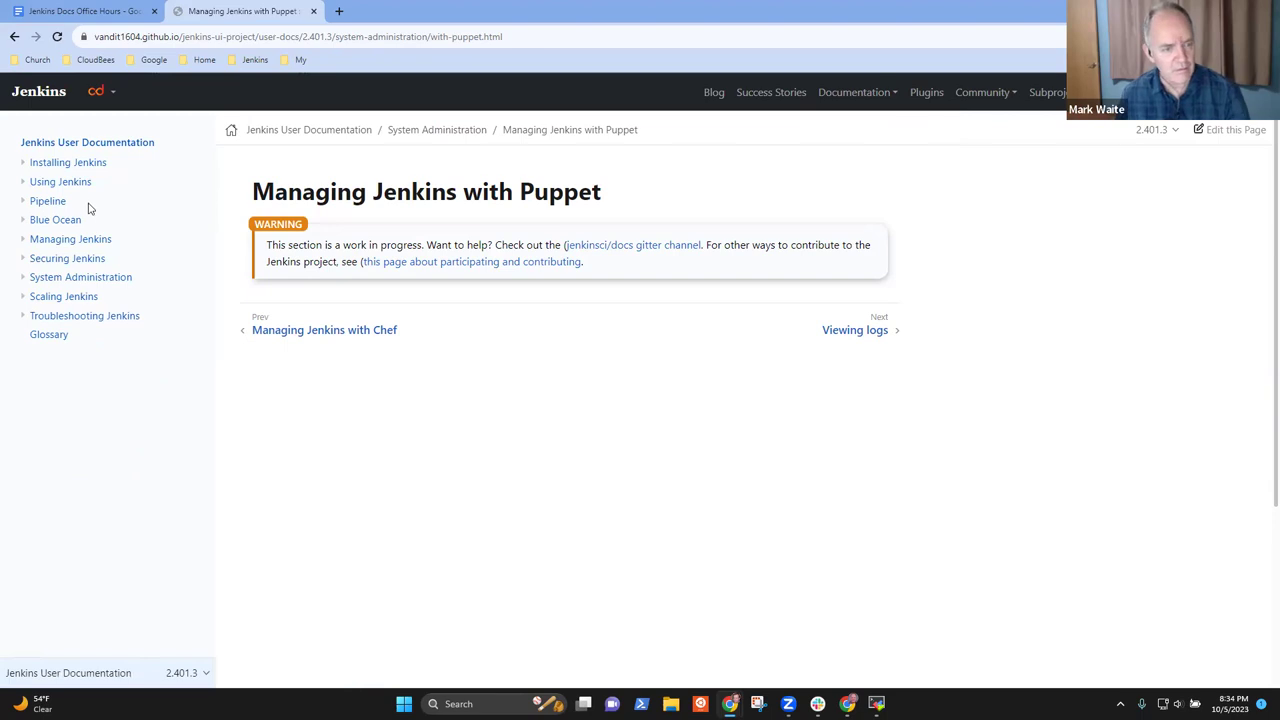
click(300, 333)
click(344, 338)
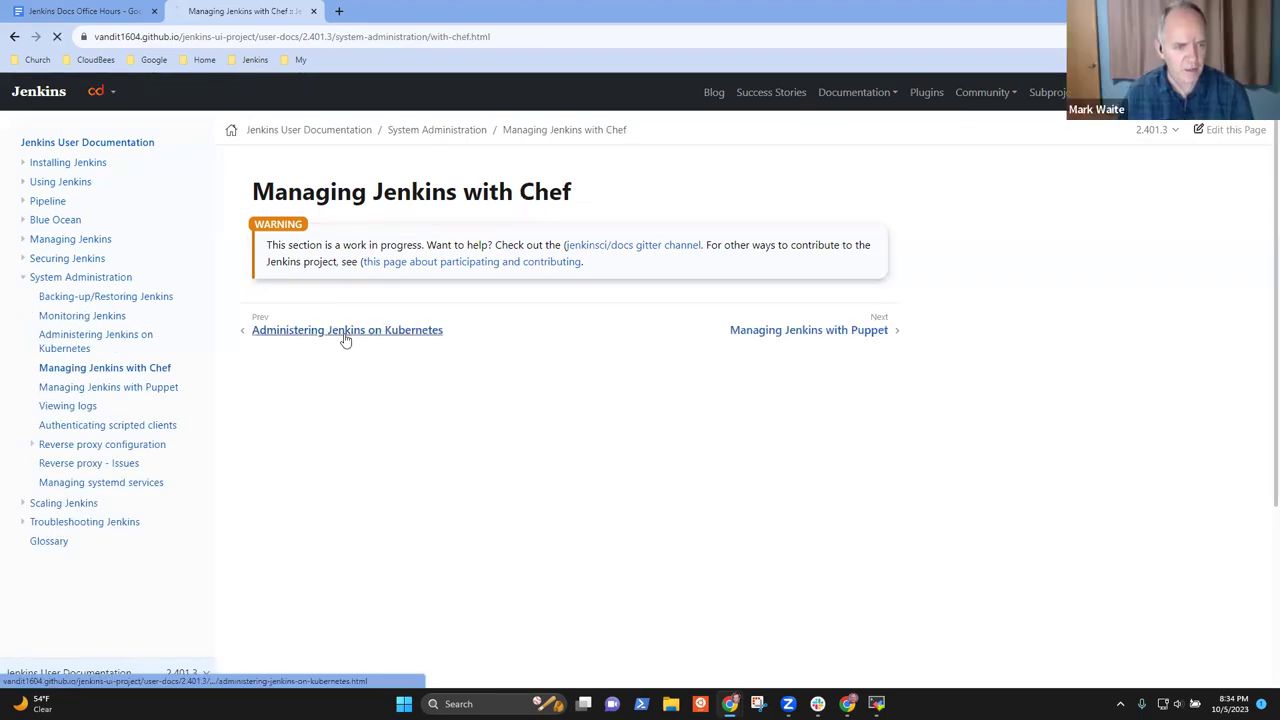
click(342, 337)
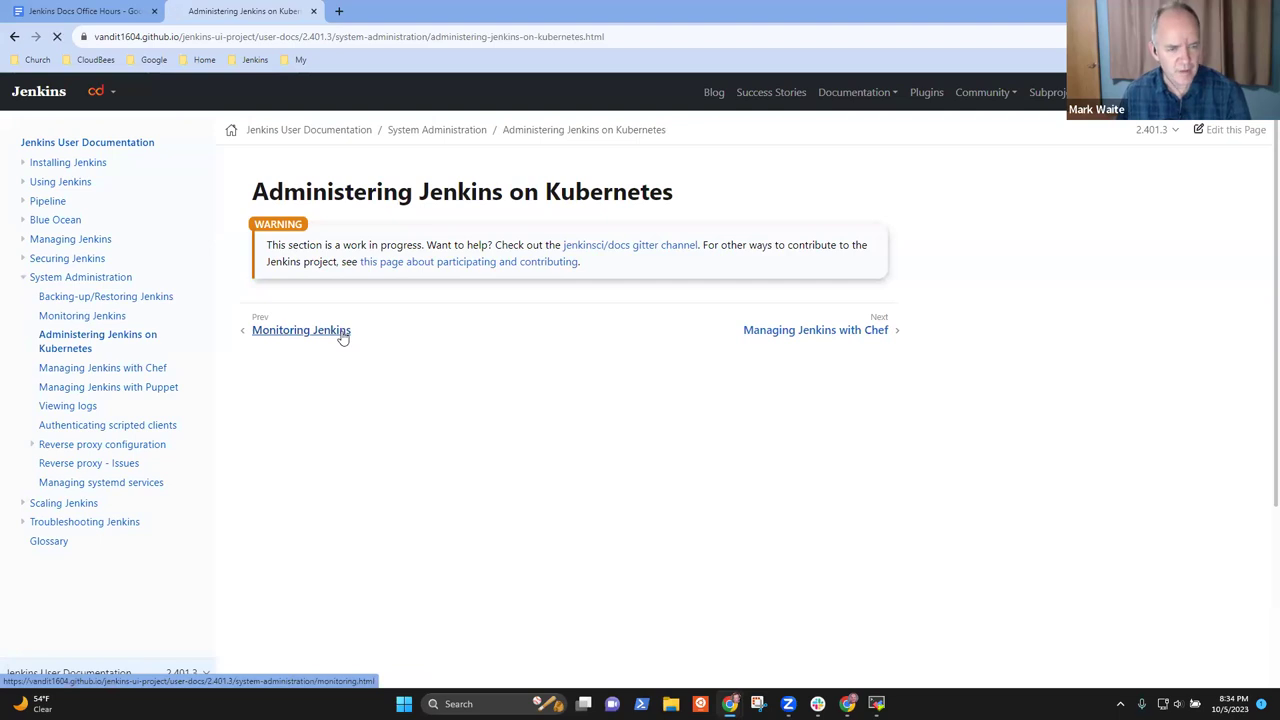
click(90, 163)
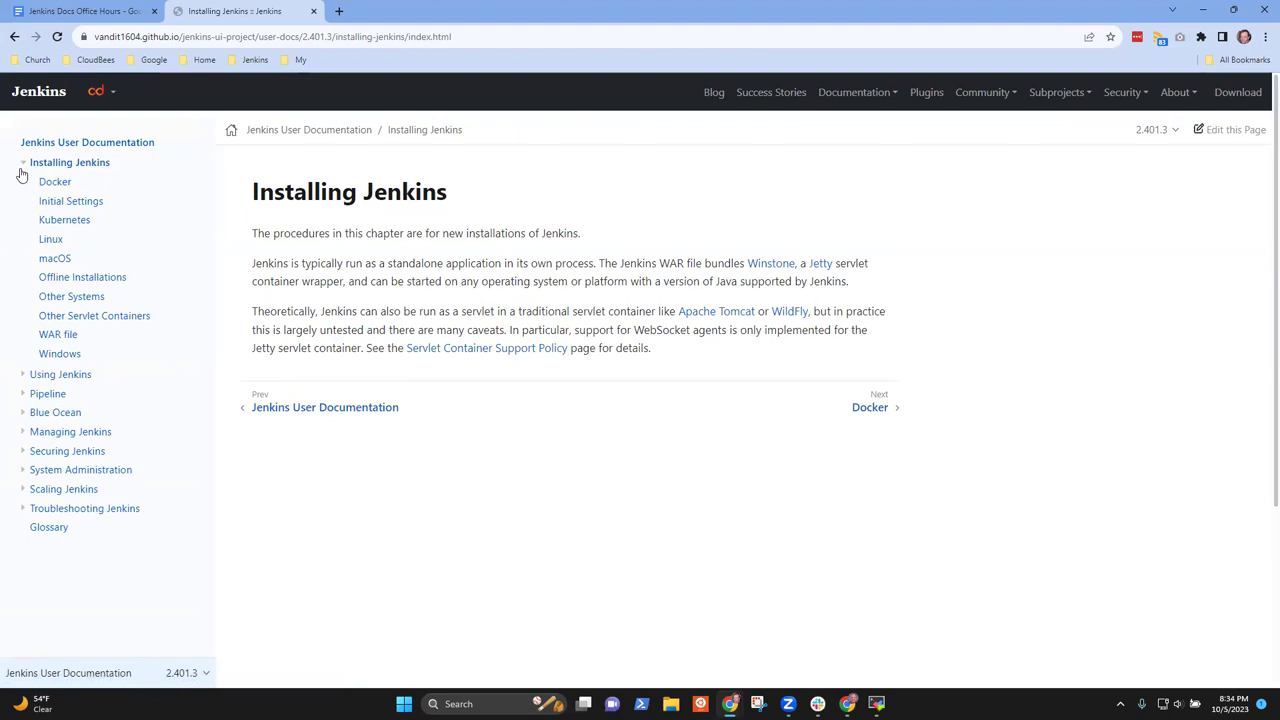
Step: View the Using Jenkins and Pipeline chapters and check the component and version list
click(22, 163)
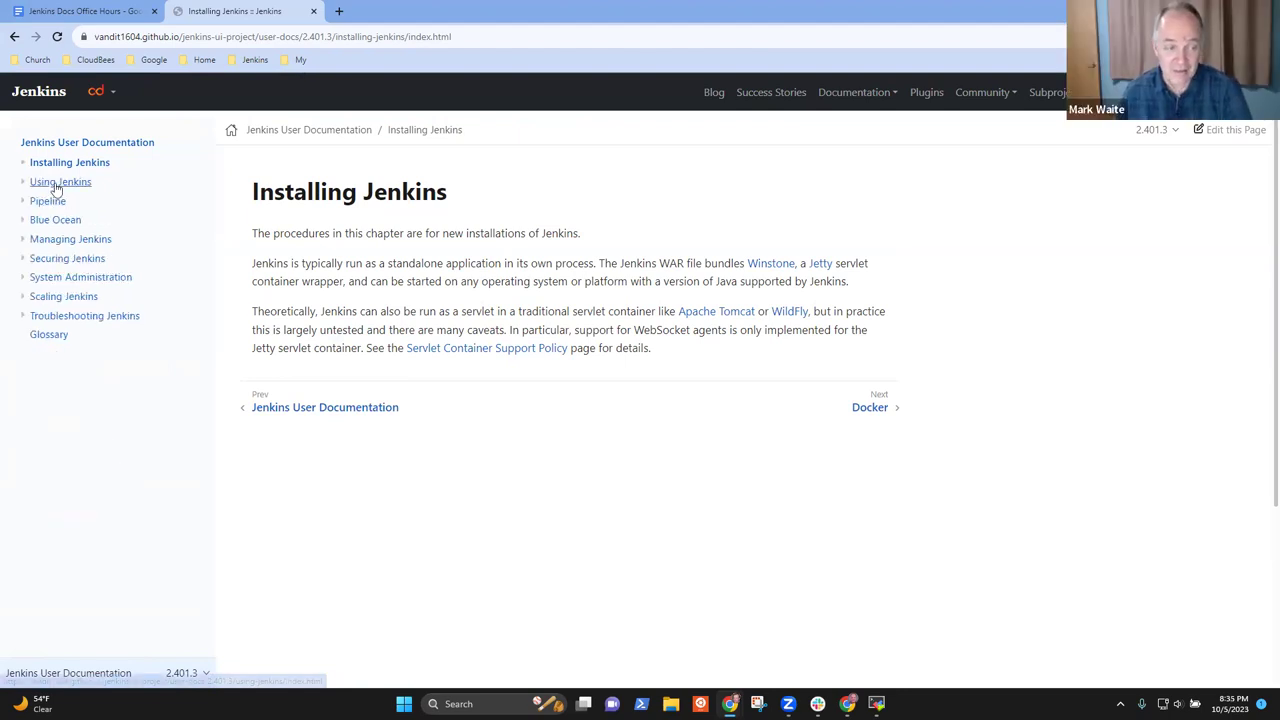
click(54, 183)
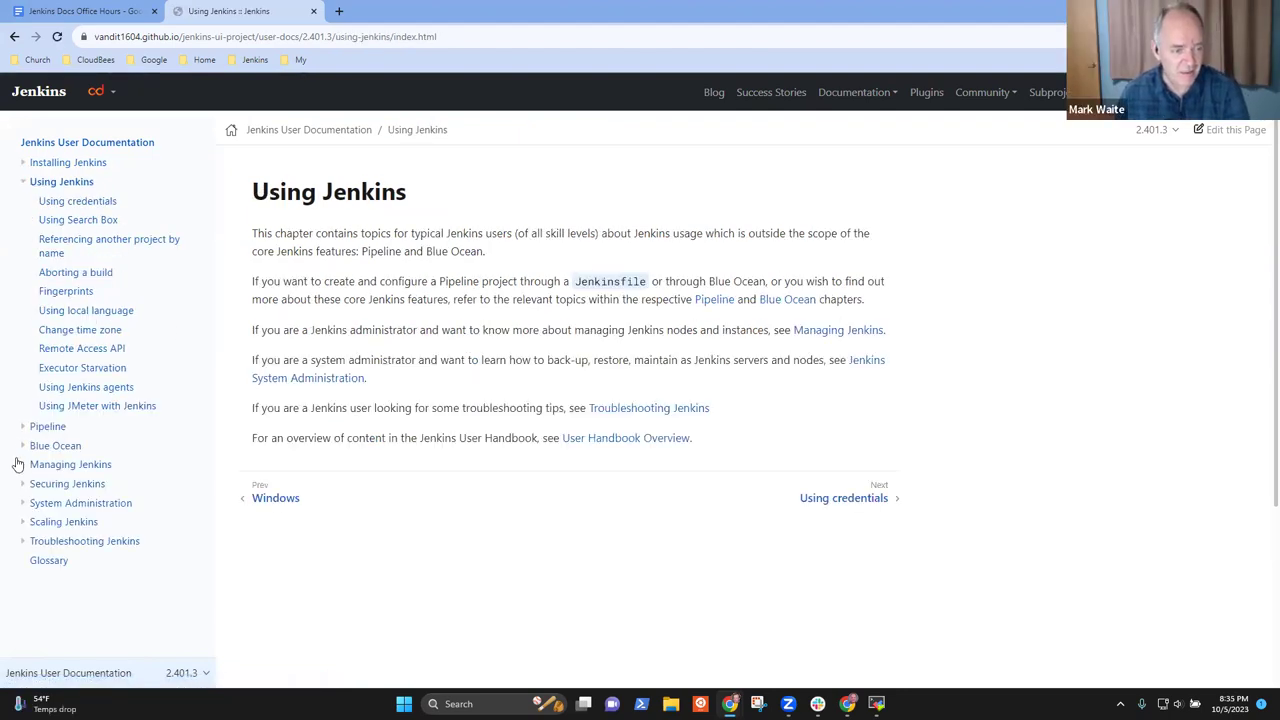
click(36, 426)
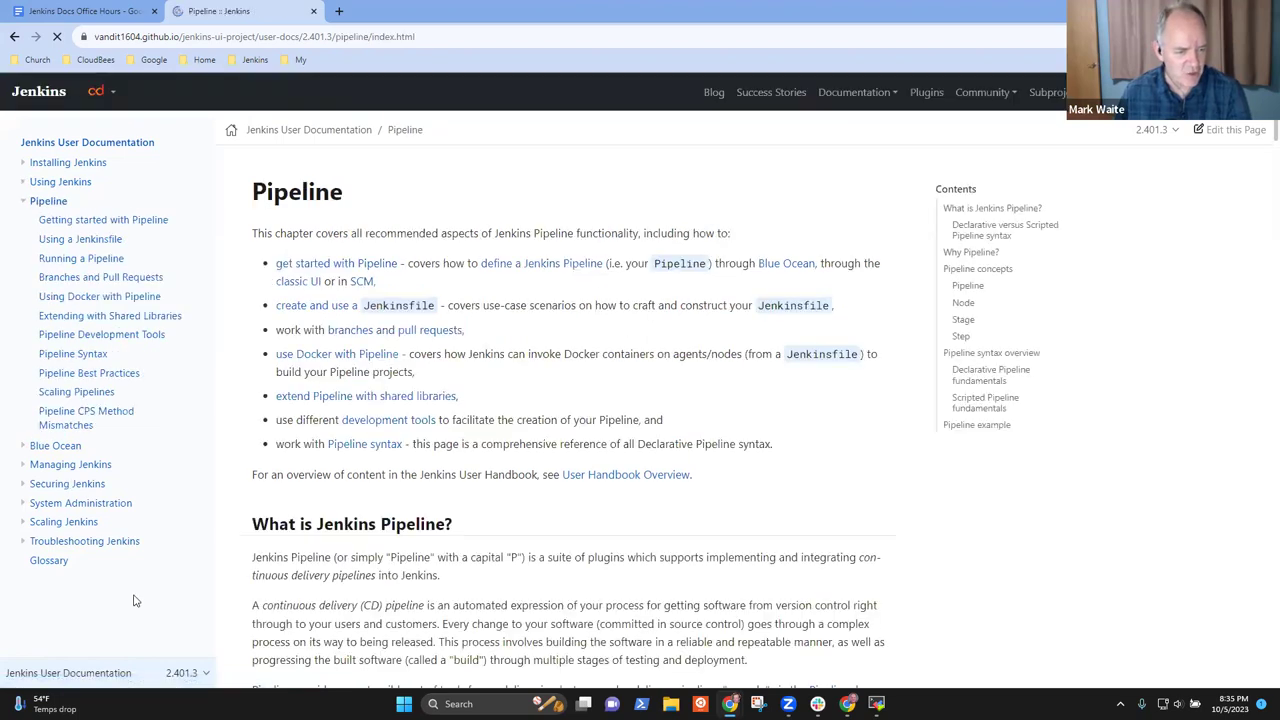
click(200, 674)
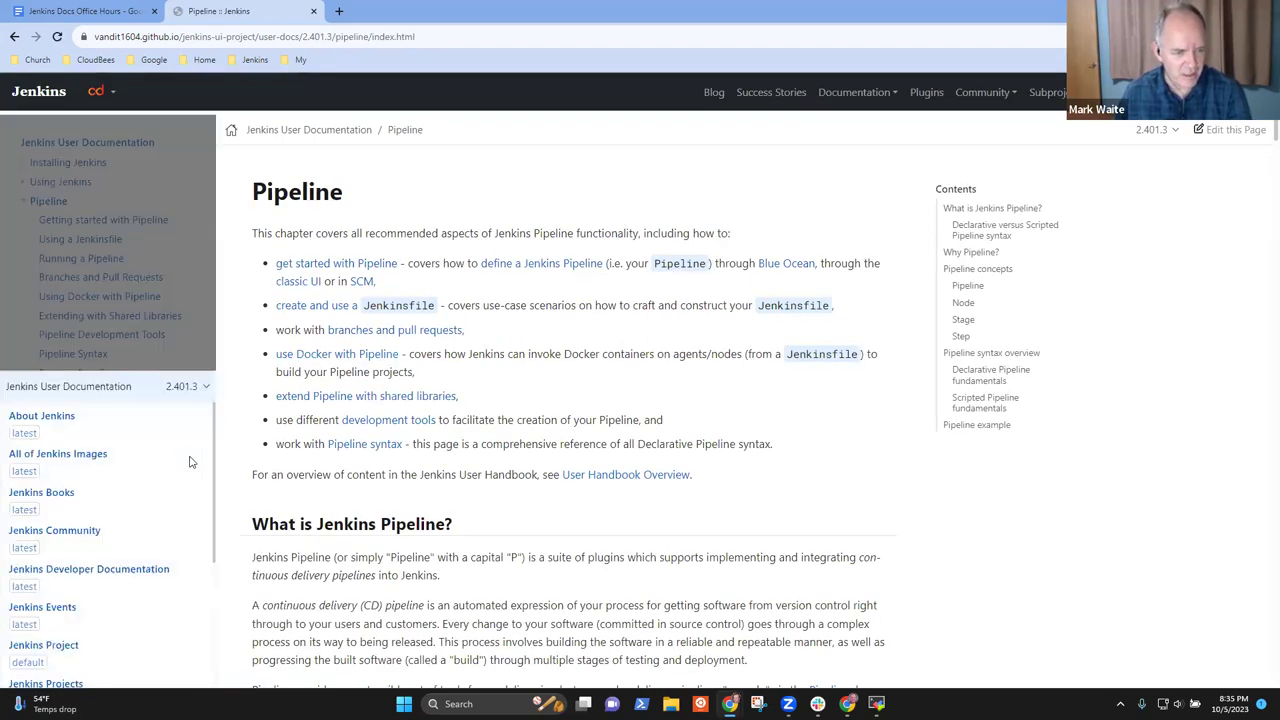
click(206, 390)
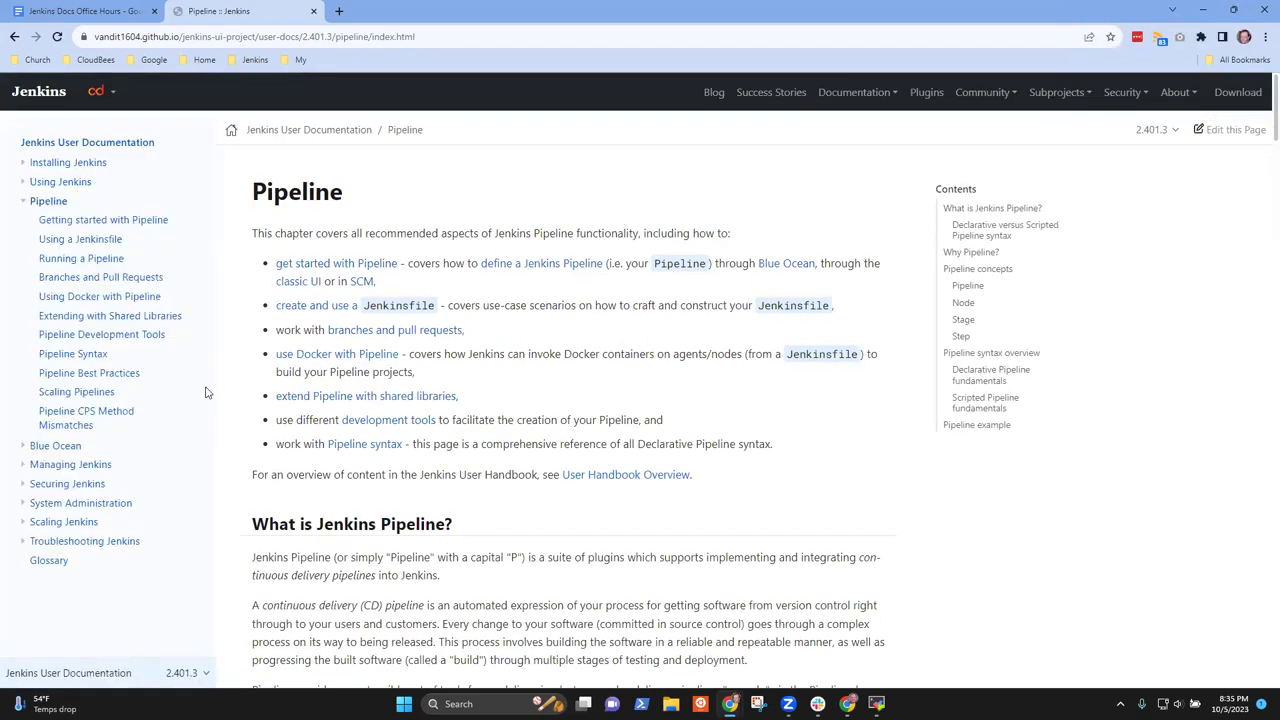
click(25, 202)
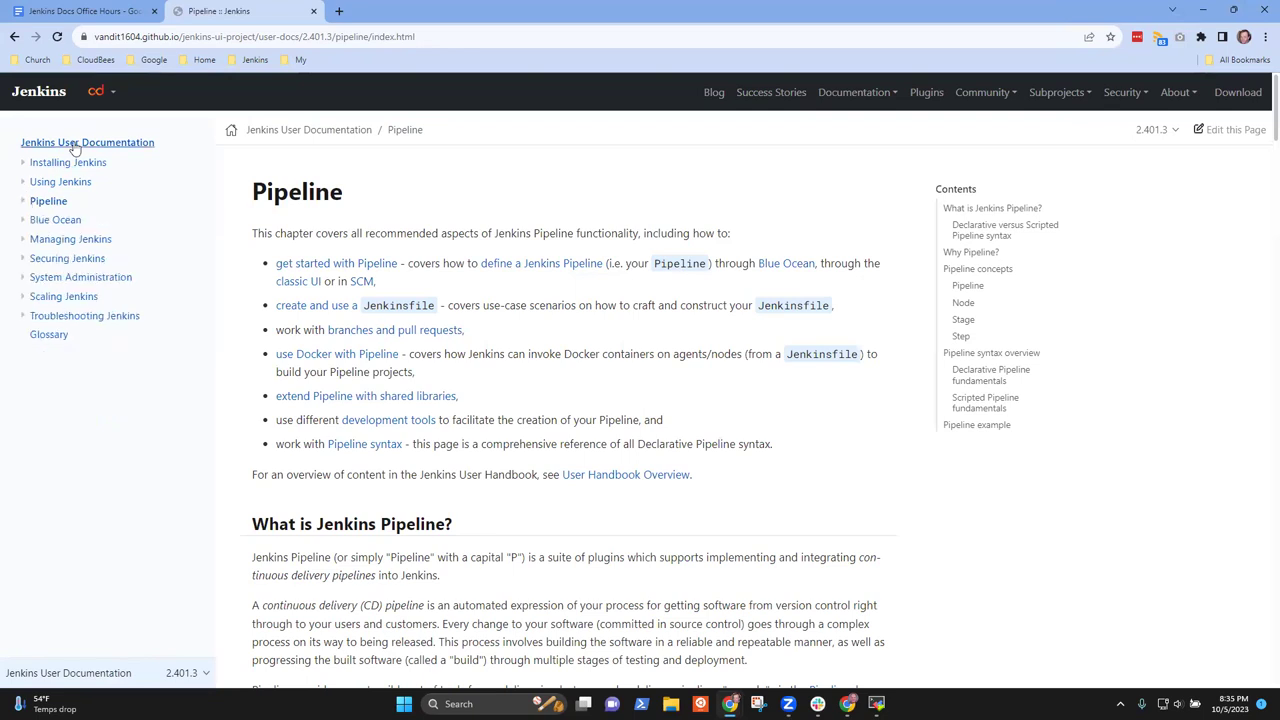
Step: Visit the home, Installing Jenkins and Troubleshooting Jenkins pages, then go back to the meeting notes
click(83, 163)
click(112, 146)
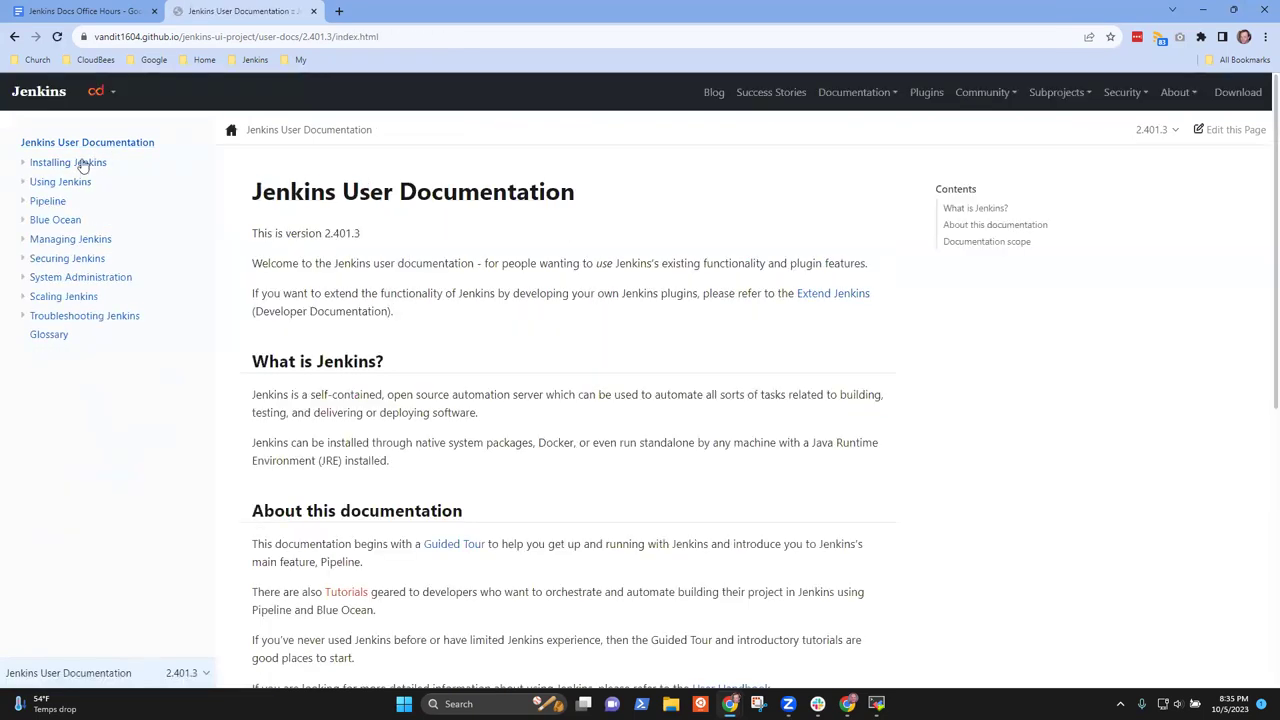
click(78, 165)
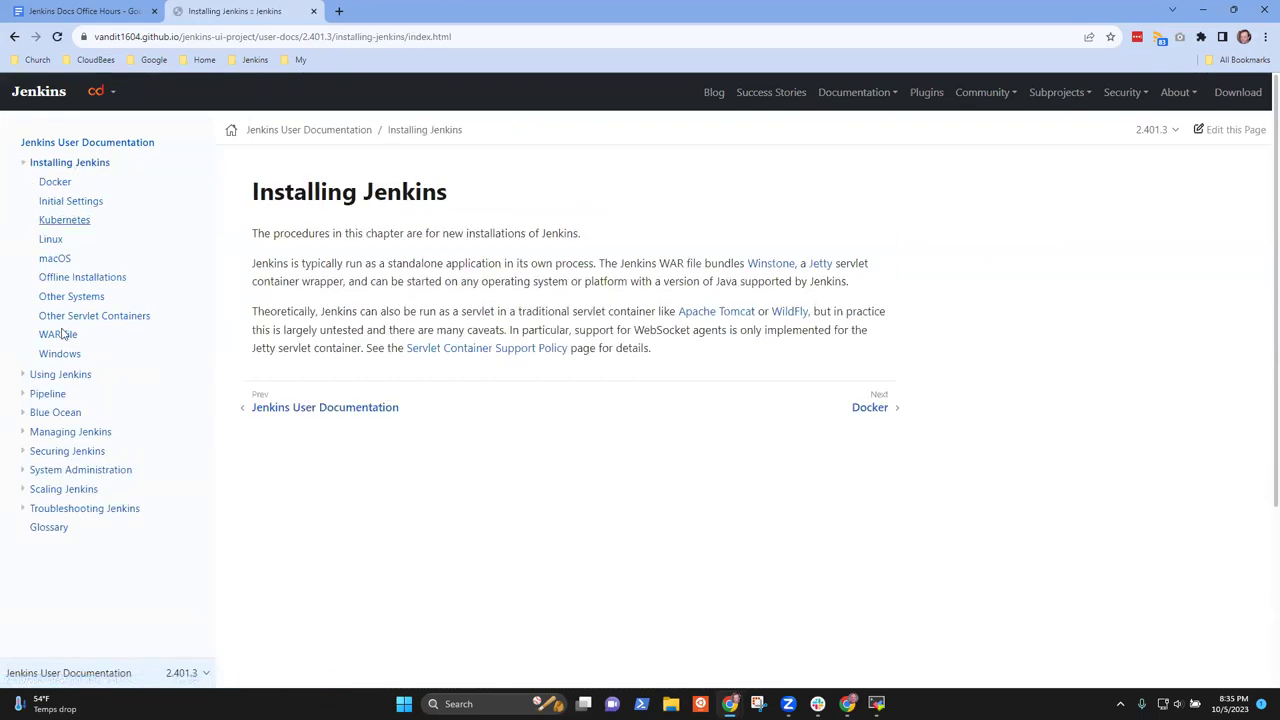
click(68, 508)
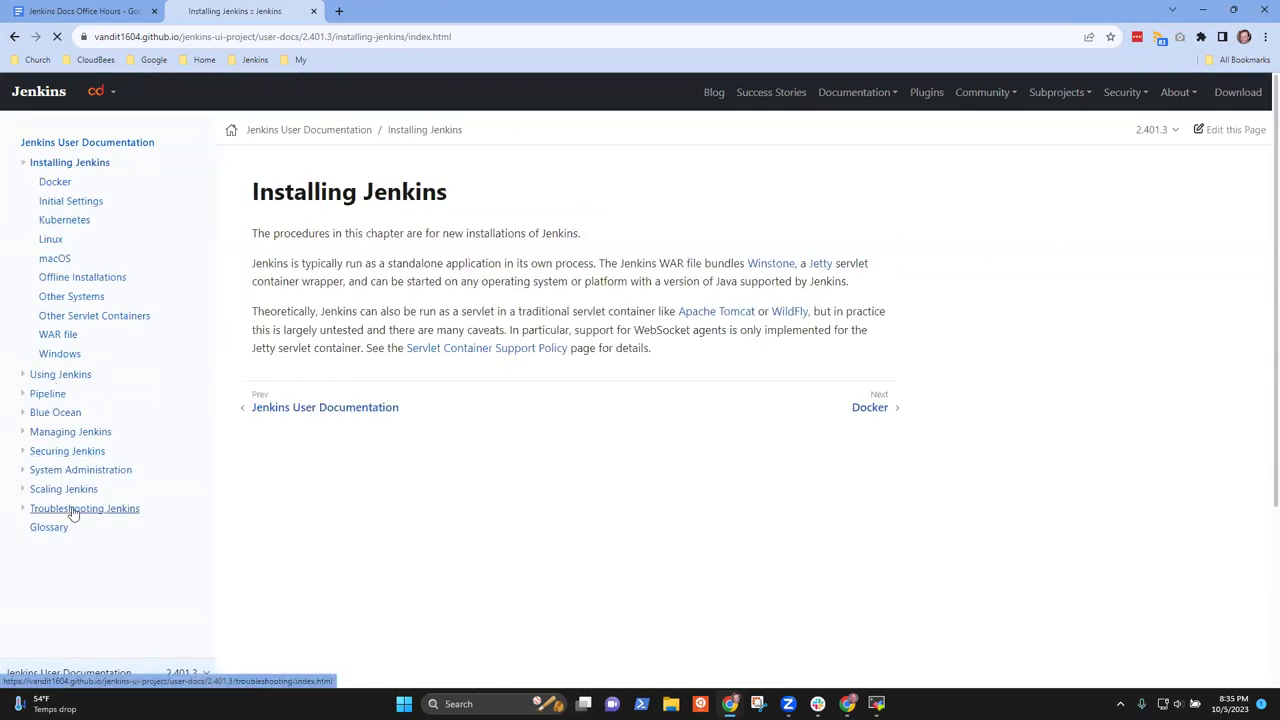
click(57, 145)
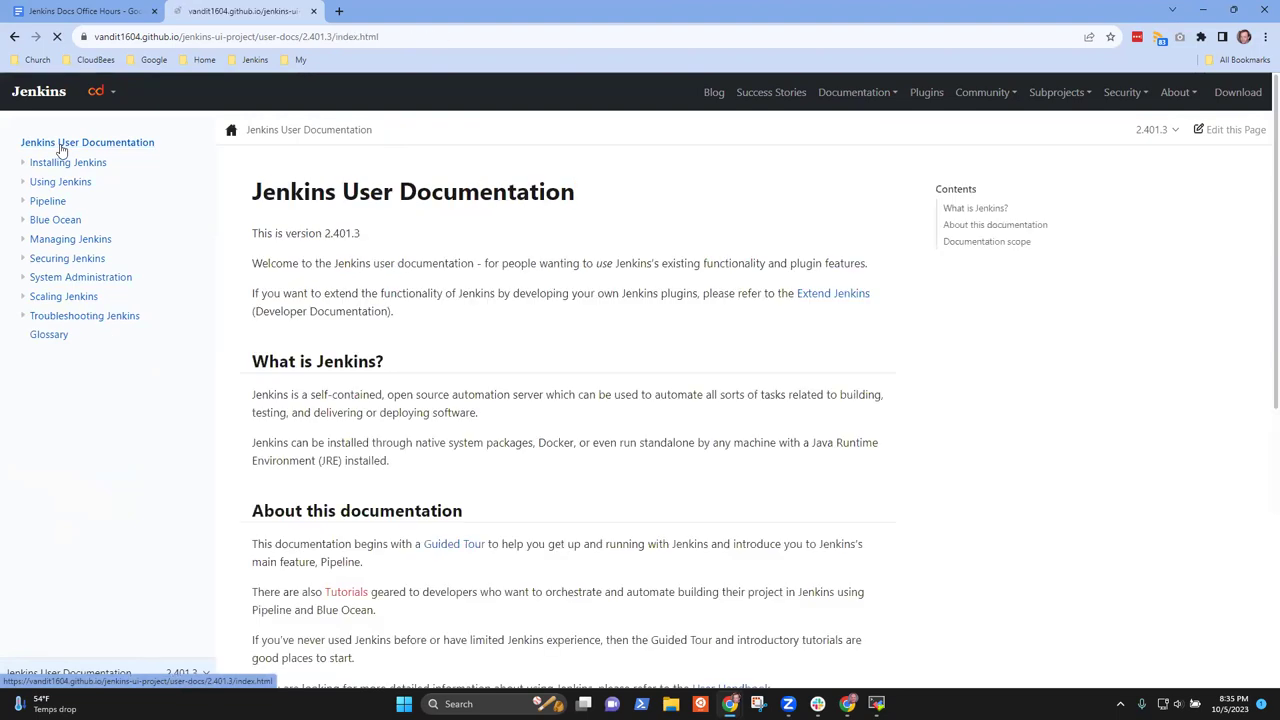
click(95, 11)
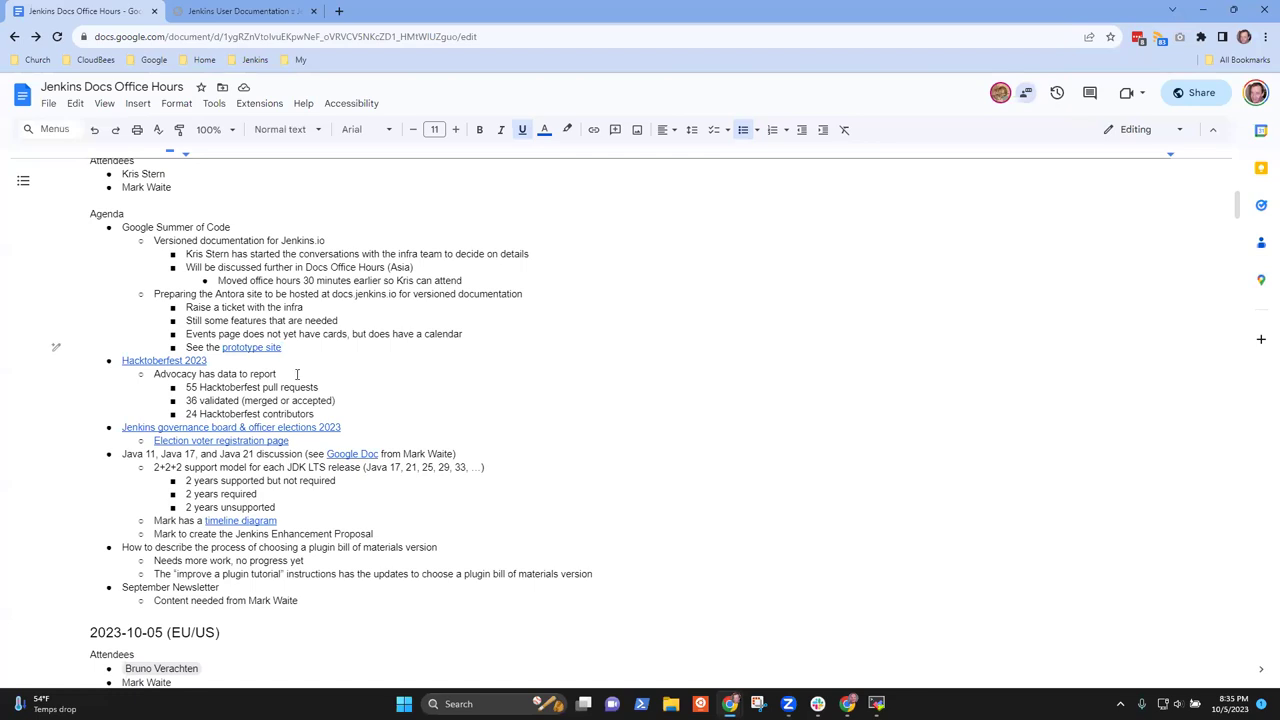
key(Return)
key(Tab)
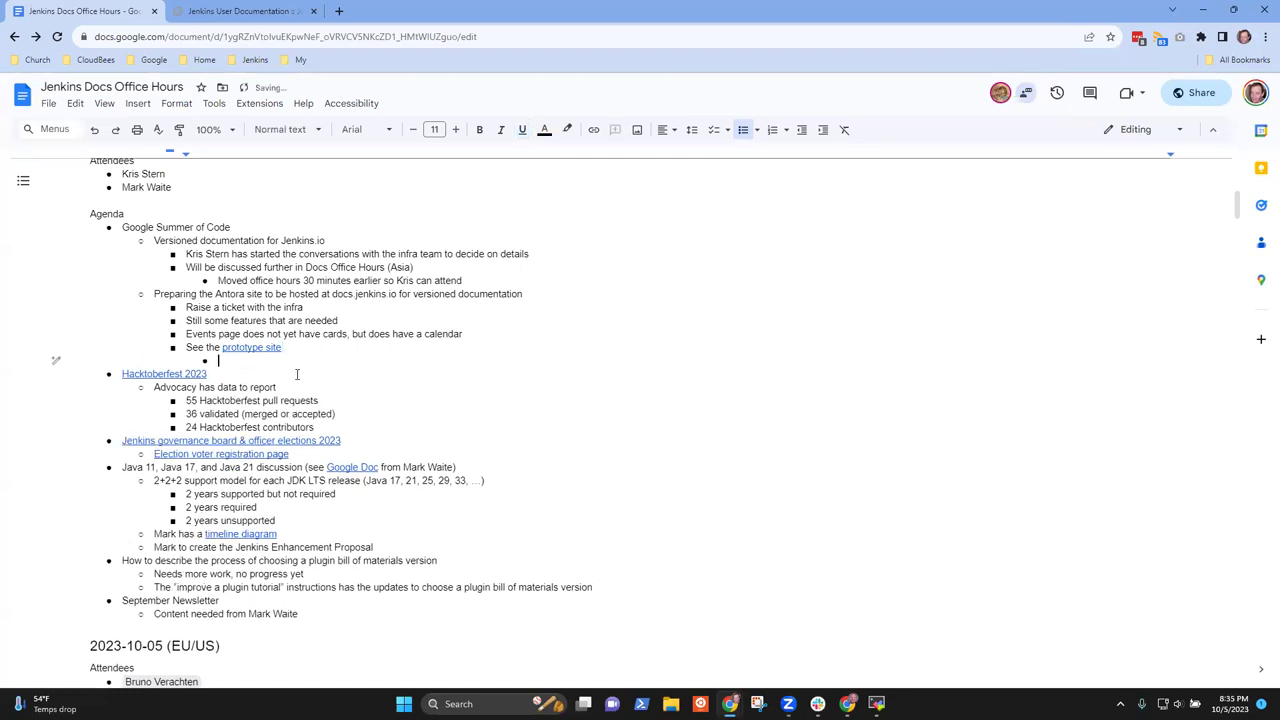
text(Needs to sy)
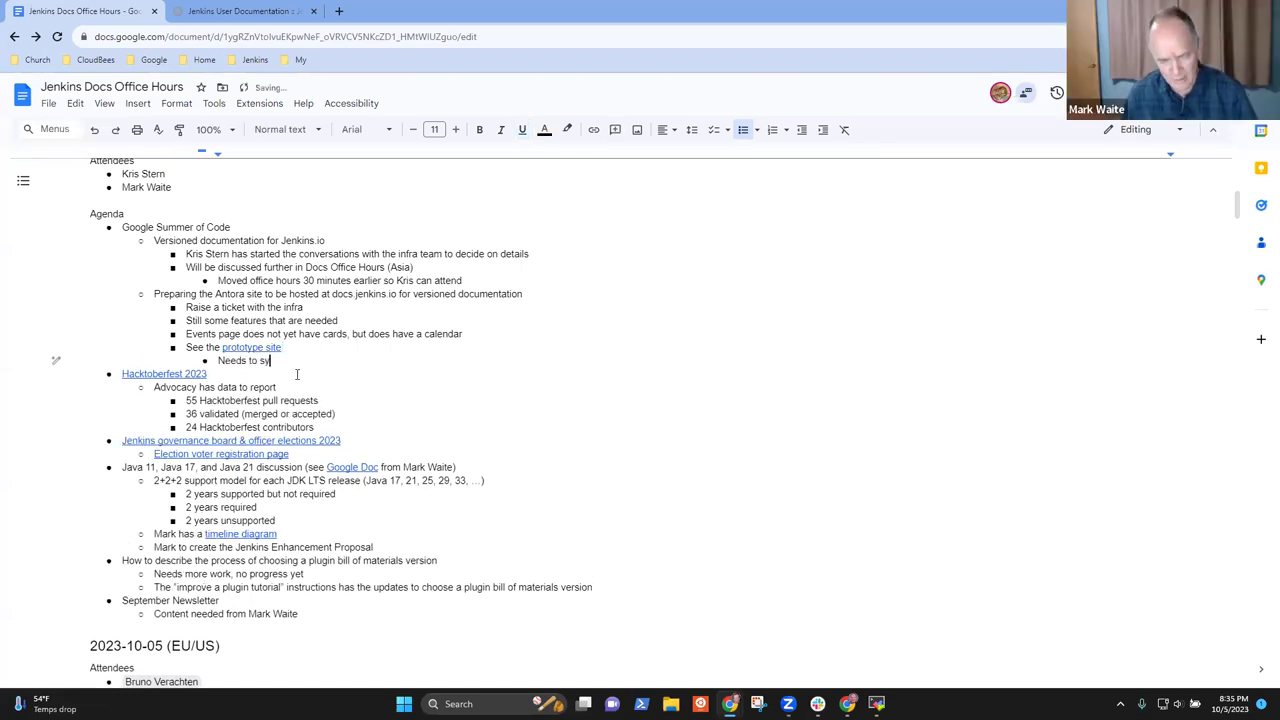
text(nc with the la)
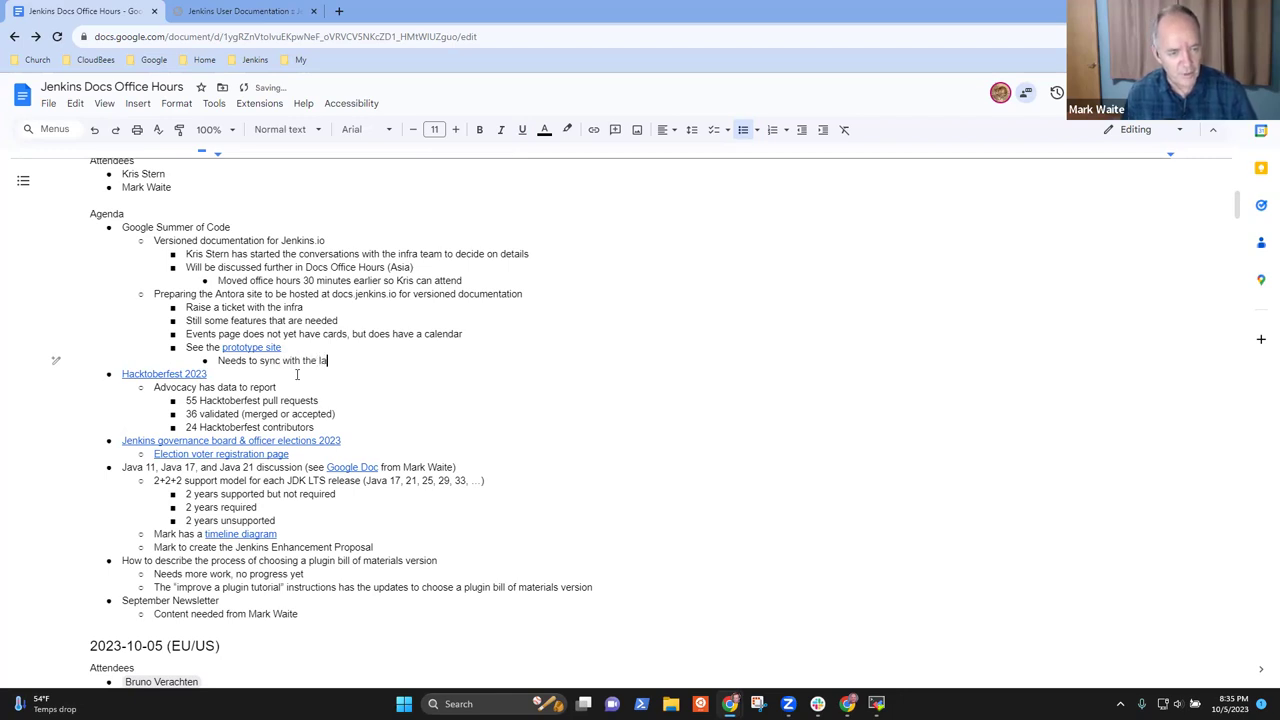
key(BackSpace)
key(BackSpace)
text(most recent )
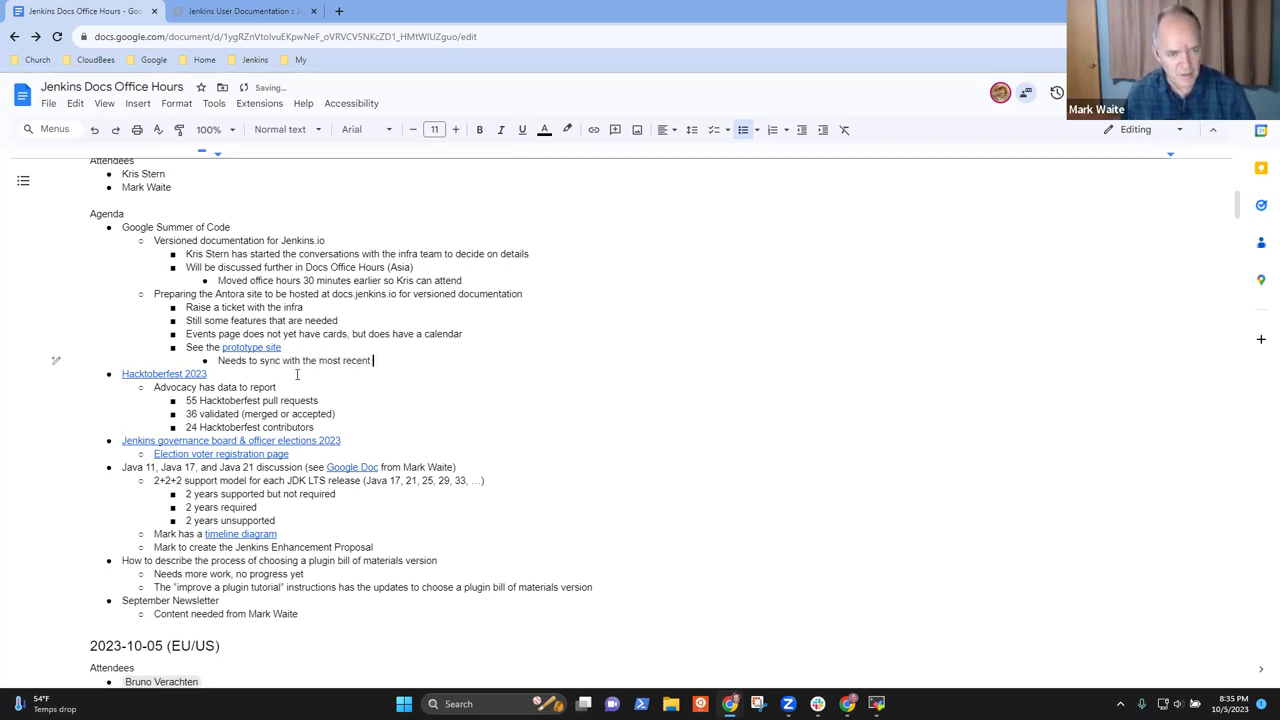
text(coyp)
key(BackSpace)
key(BackSpace)
key(BackSpace)
key(BackSpace)
key(BackSpace)
key(BackSpace)
key(BackSpace)
key(BackSpace)
key(BackSpace)
text(copy)
key(BackSpace)
key(BackSpace)
key(BackSpace)
key(BackSpace)
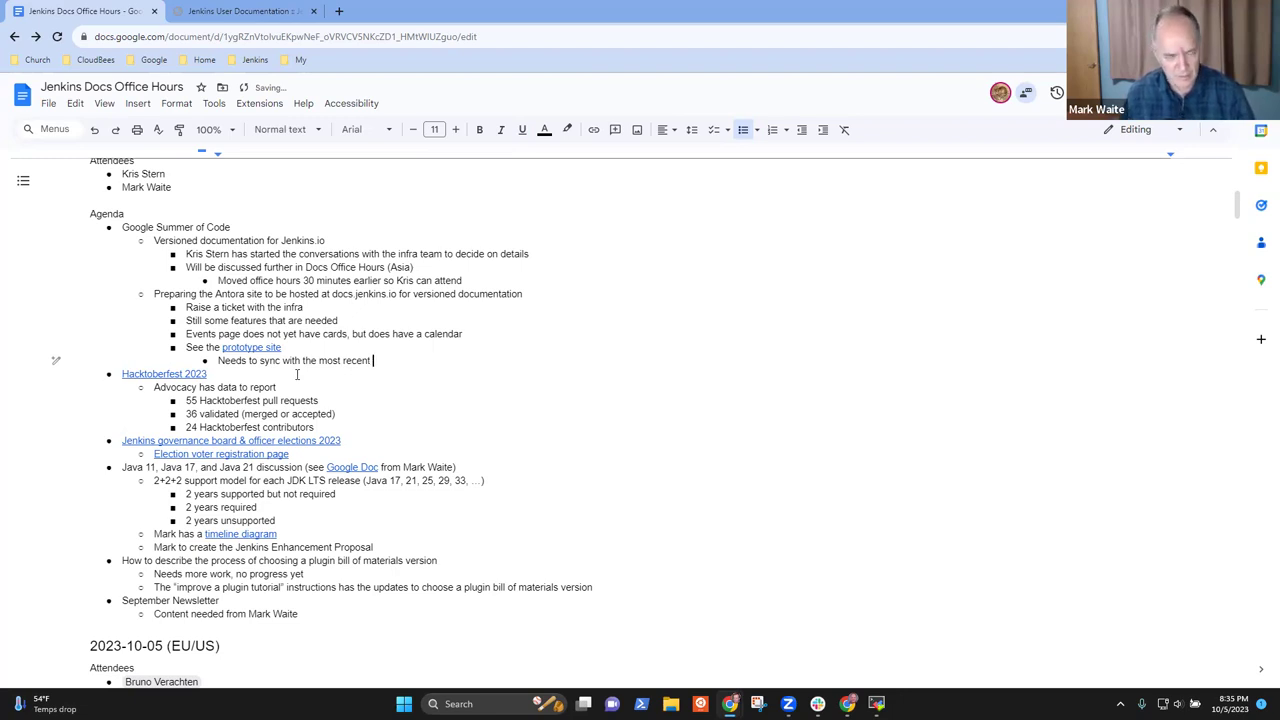
text(www.jenkins.)
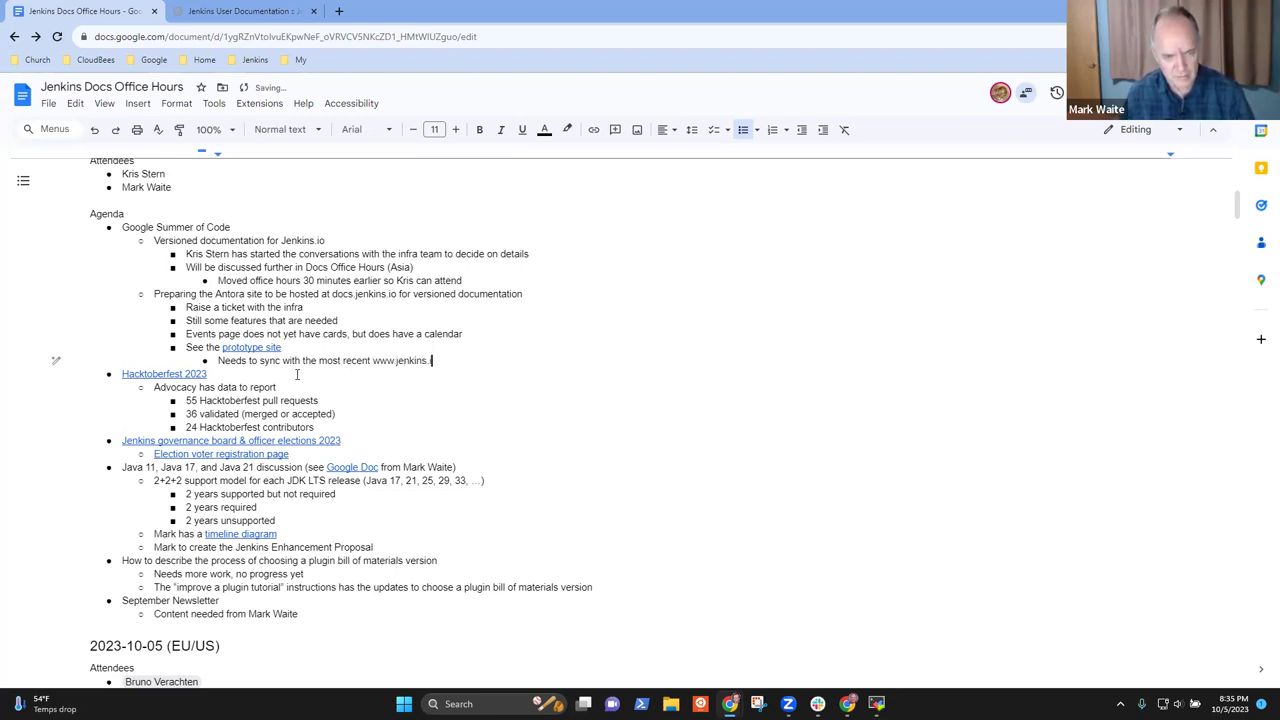
text(io pages)
Step: Start a sub-bullet 'Needs to include most recent…' about including the latest LTS as the initial tag
key(Return)
text(Nee)
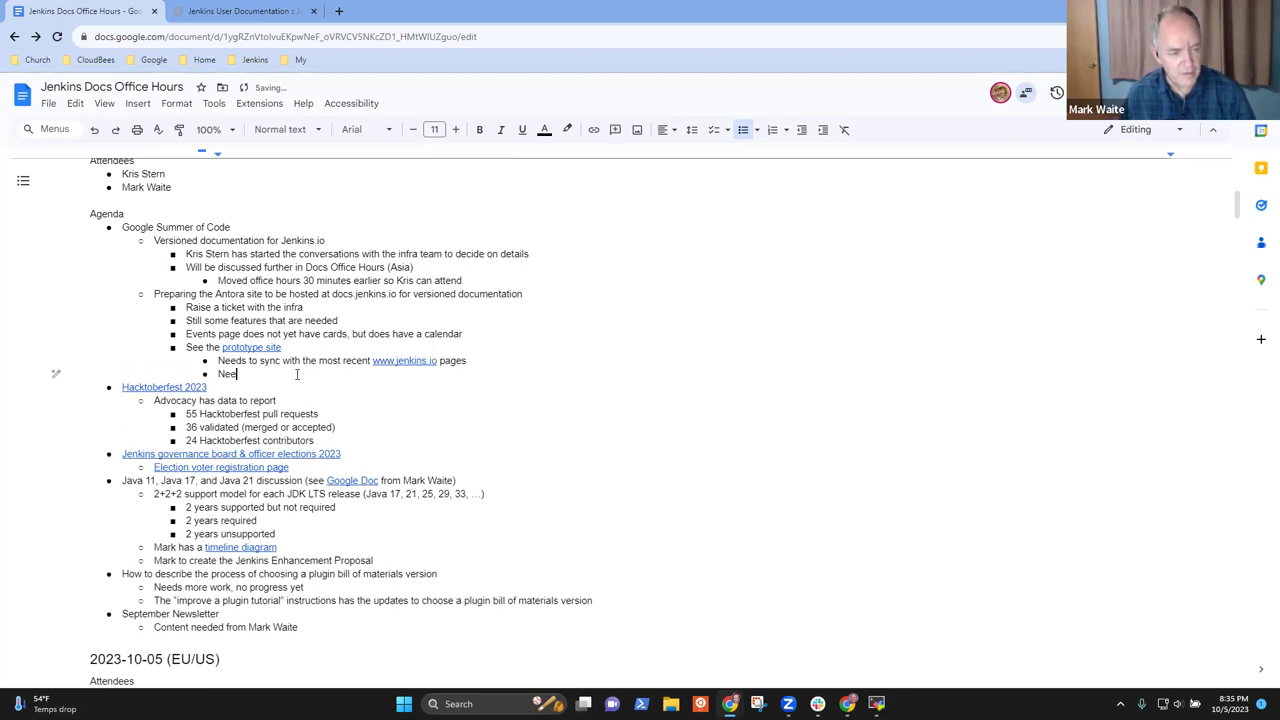
text(sd to)
key(ctrl+BackSpace)
key(ctrl+BackSpace)
text(Nee)
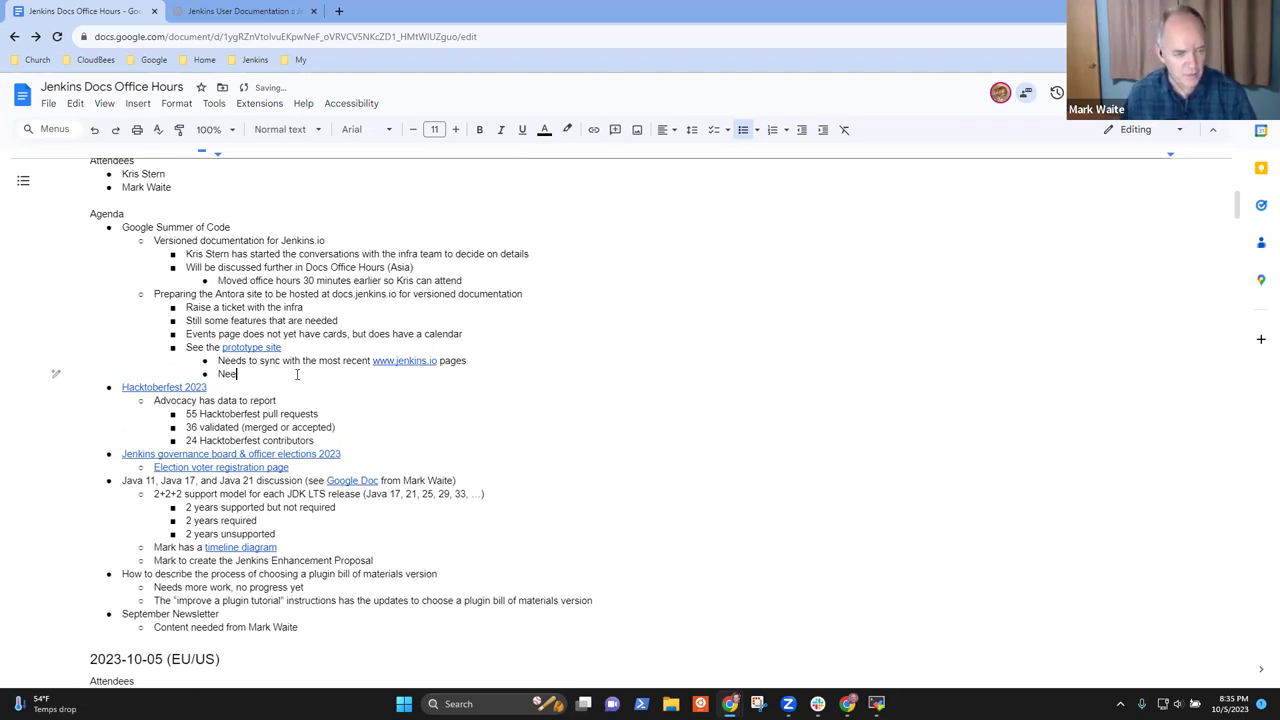
text(ds to include)
key(ctrl+BackSpace)
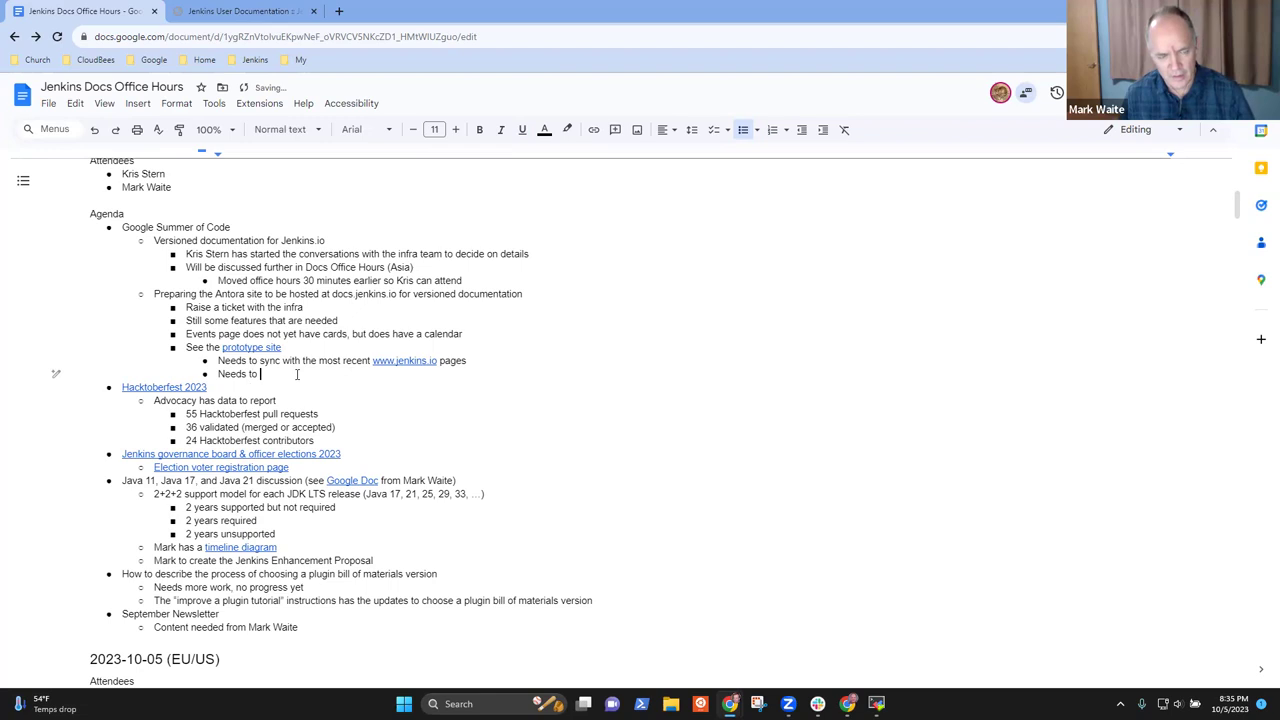
key(ctrl+BackSpace)
text(include)
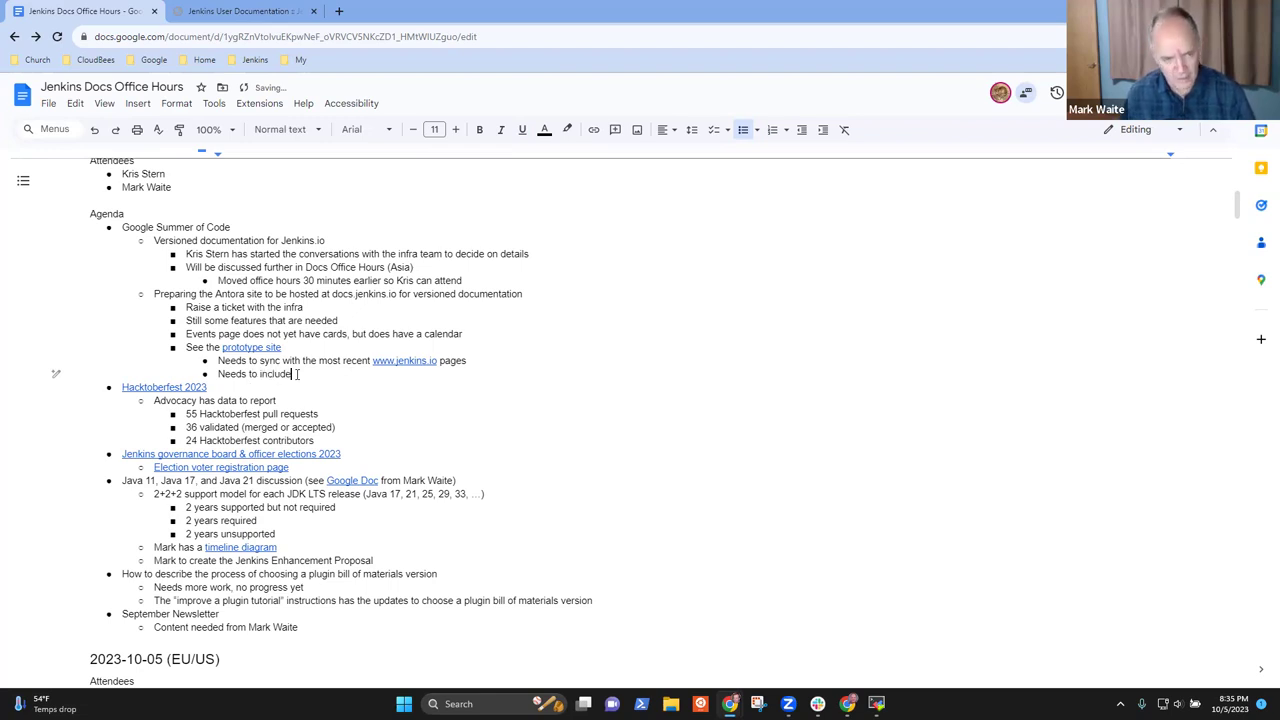
text( most rece)
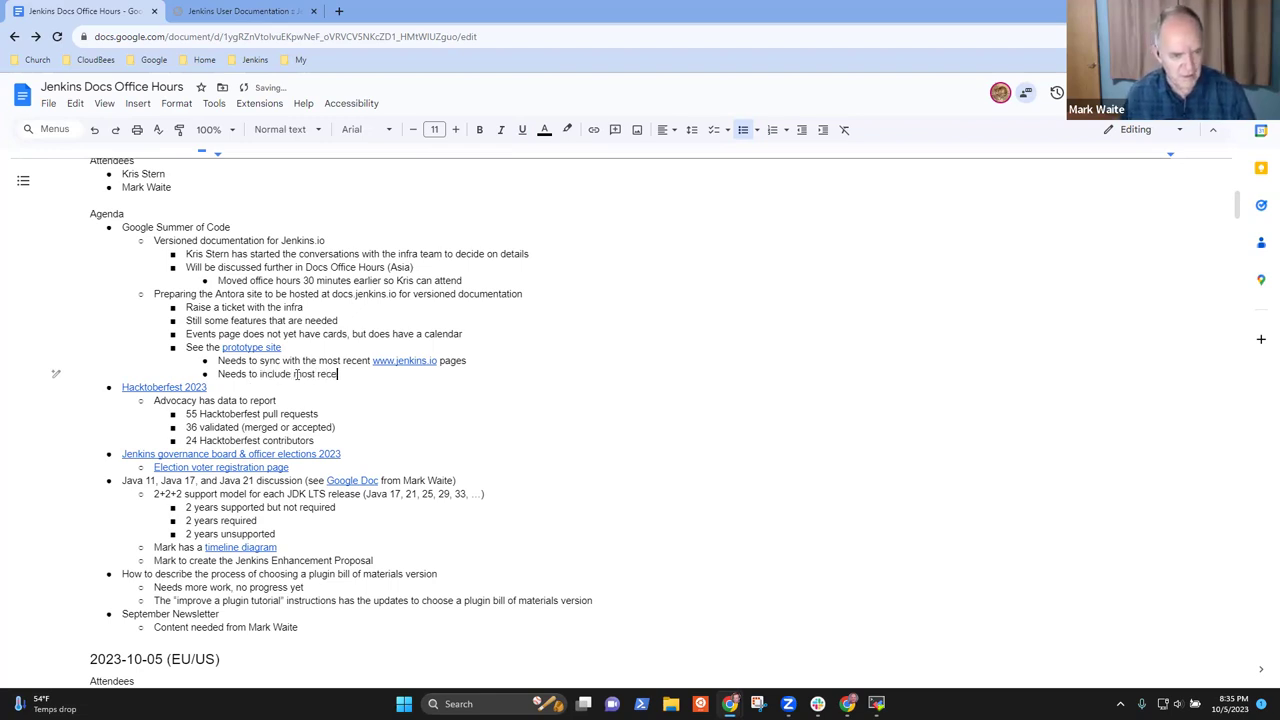
text(nt PT)
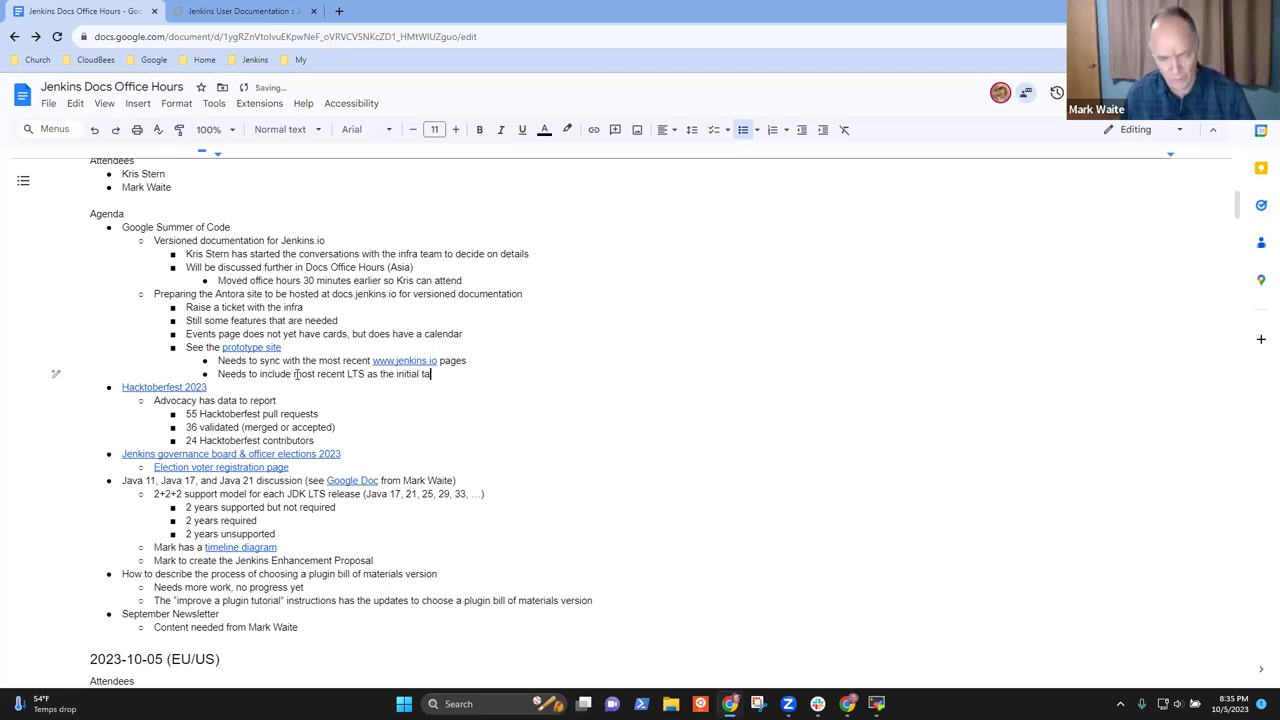
Step: Check the versions listed in the prototype site's 2.401.3 dropdown, then start a new bullet below the LTS note
click(215, 20)
click(1172, 132)
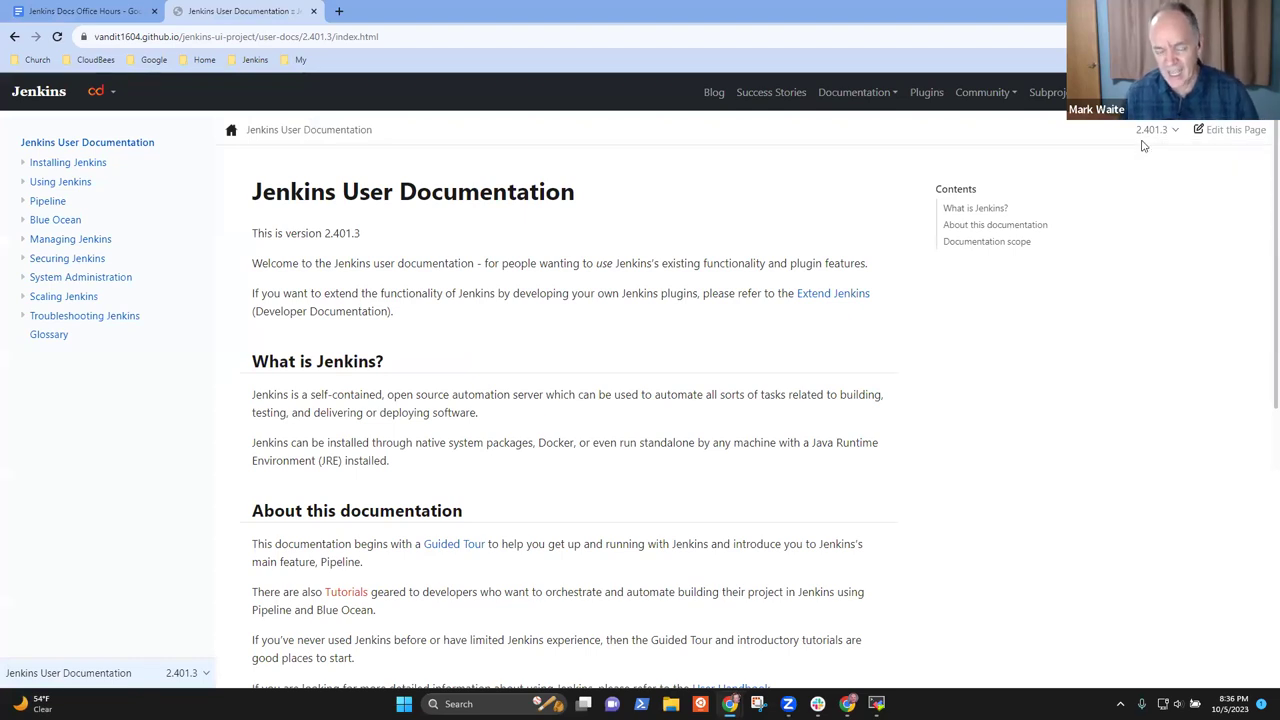
click(1180, 131)
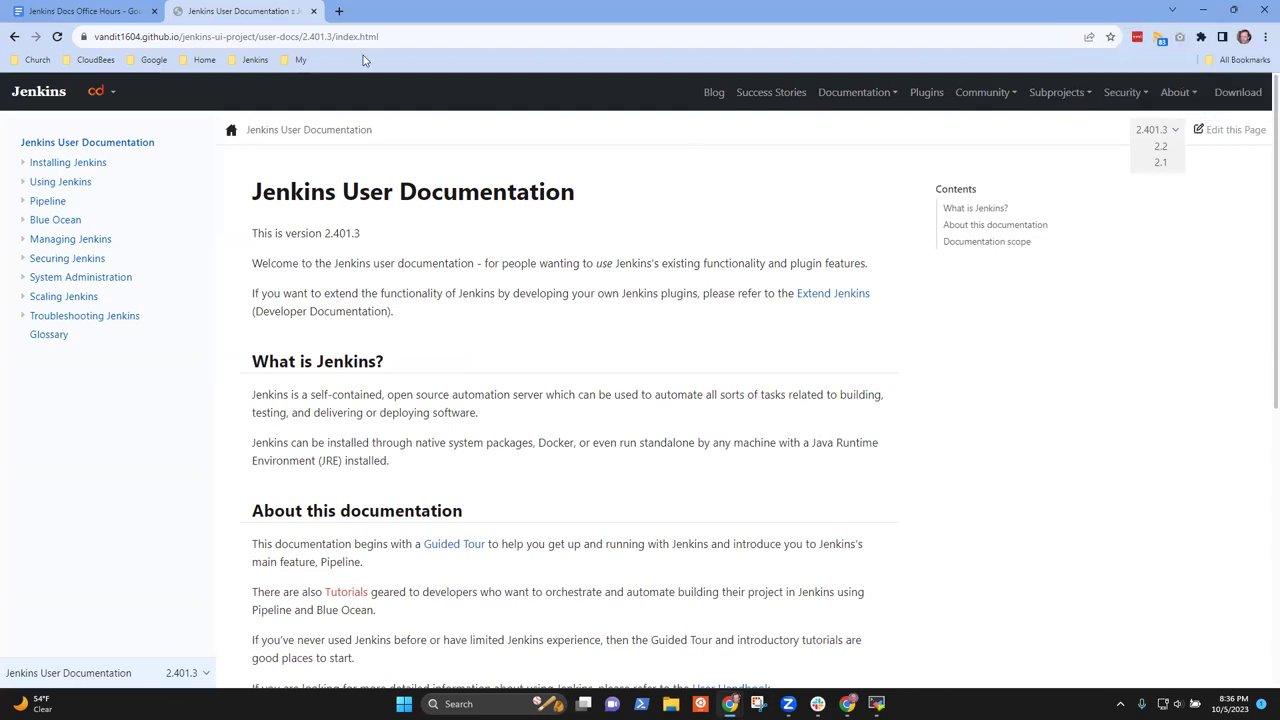
click(95, 11)
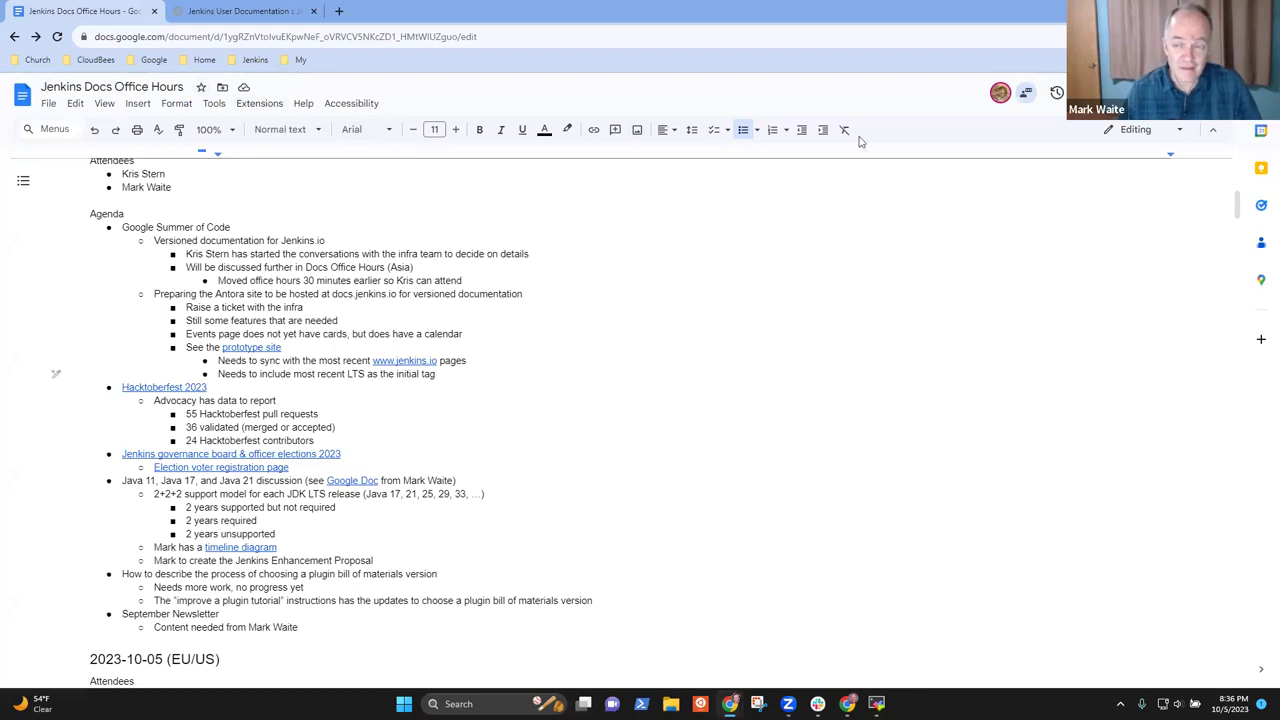
click(265, 9)
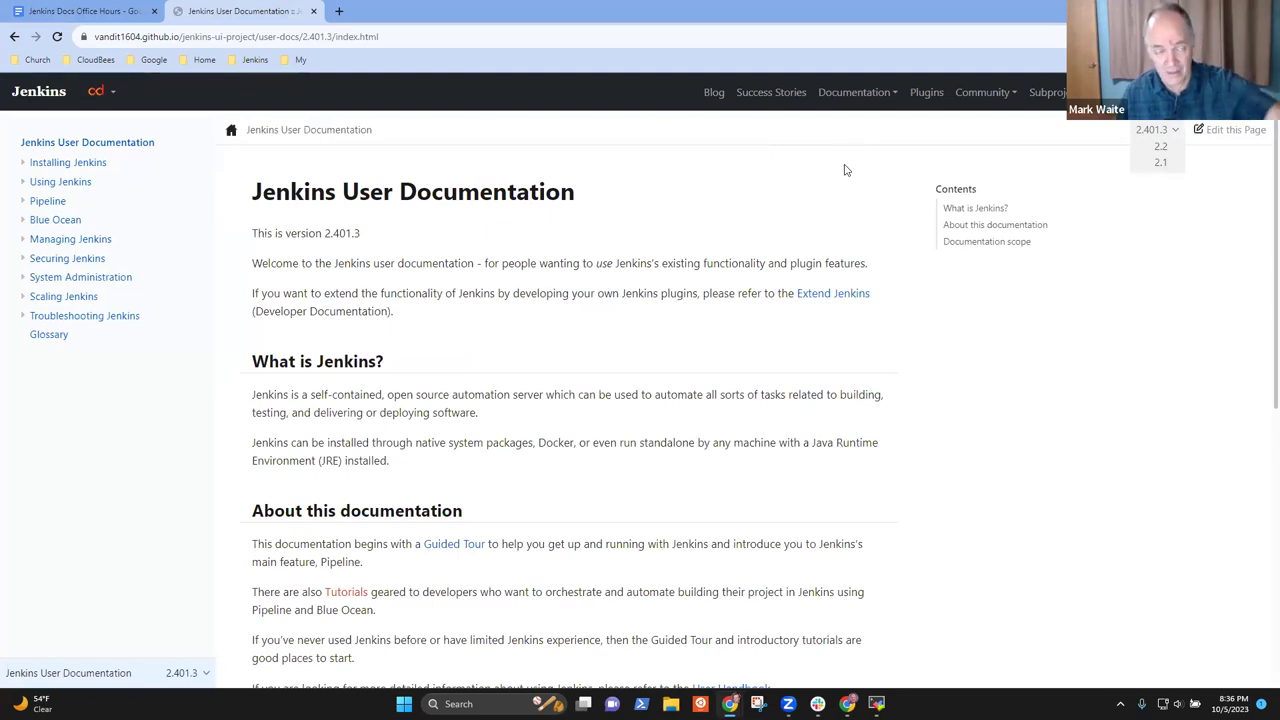
key(ctrl+Tab)
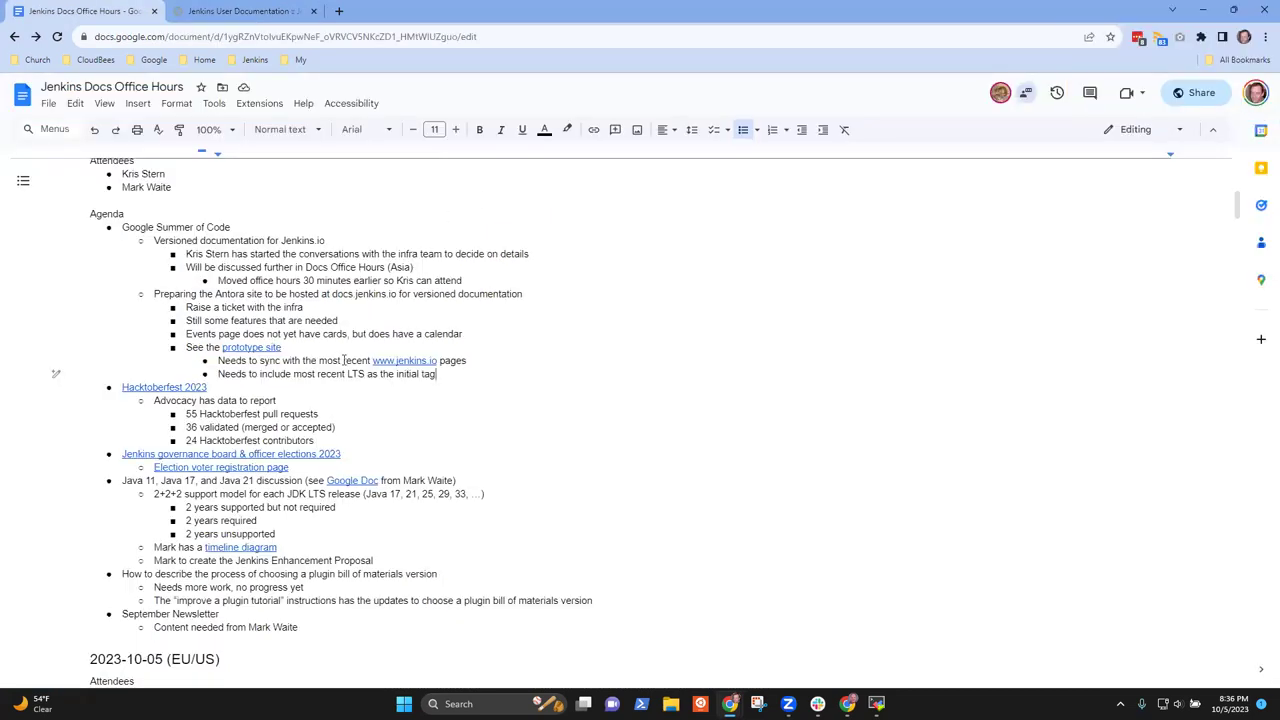
key(Return)
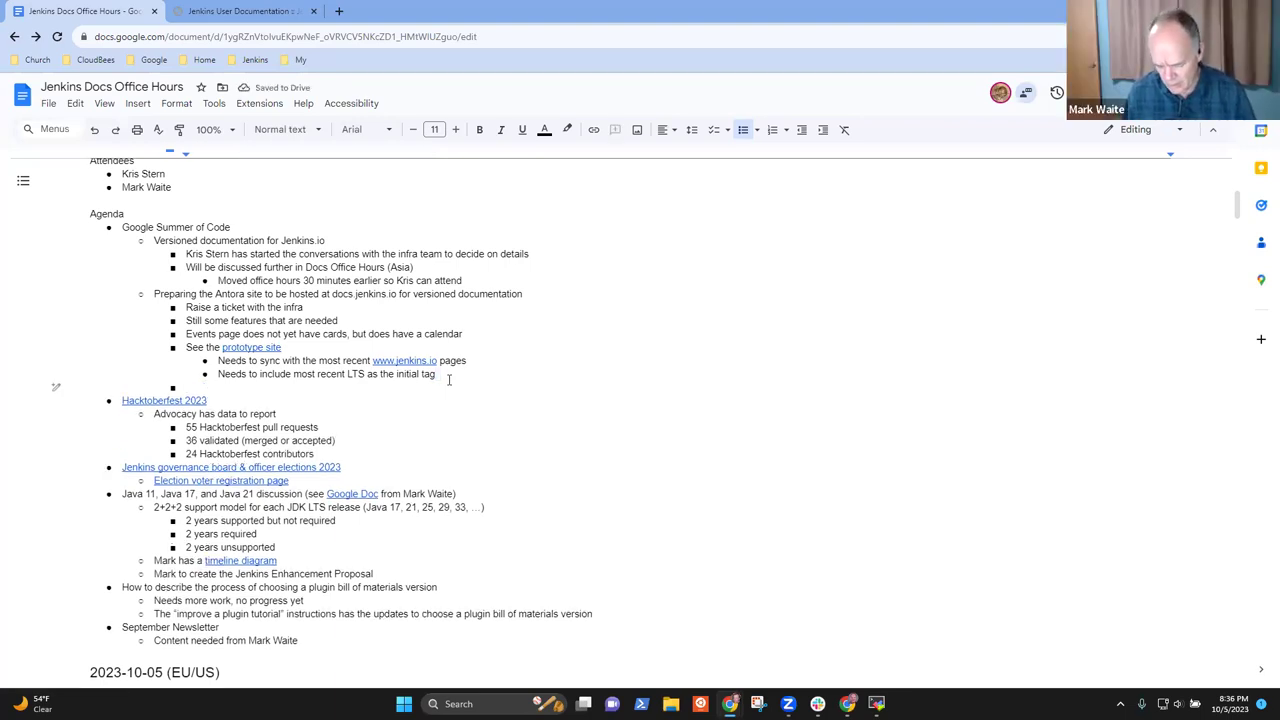
Step: Replace the stray word 'Branch' and begin typing 'LTS baselines will be used as 2.401'
text(Branc)
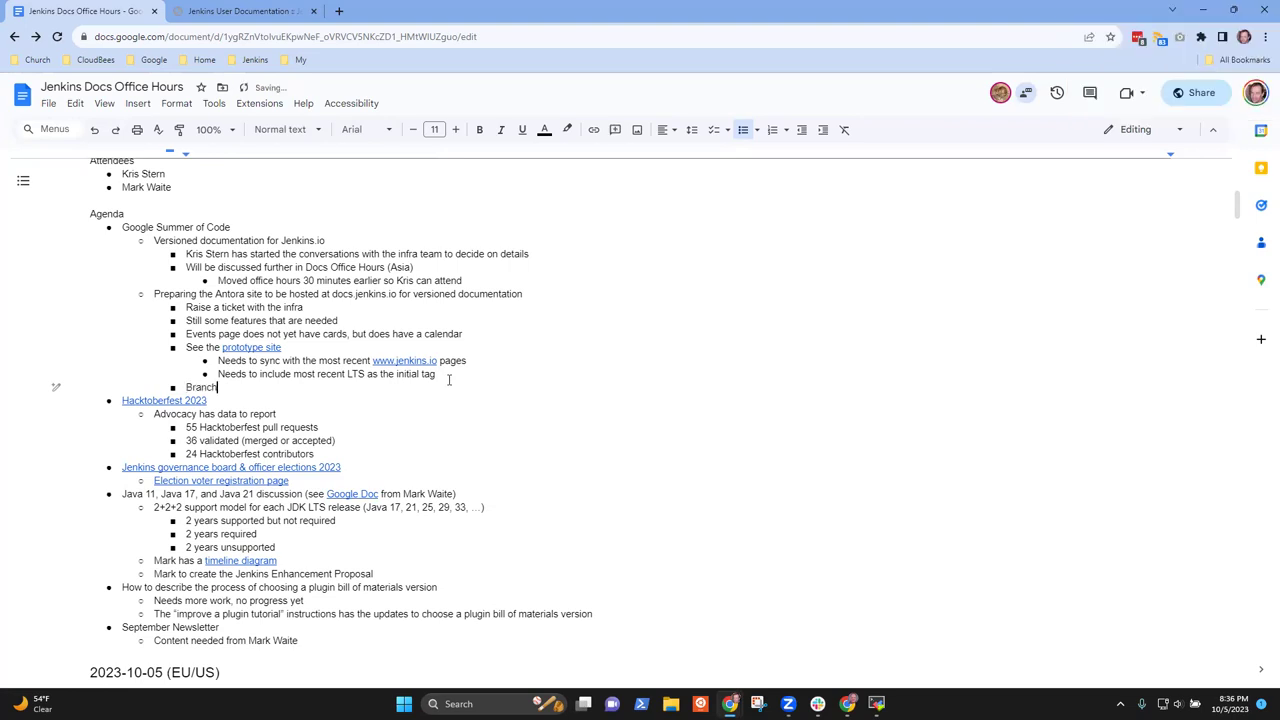
text(h)
key(ctrl+BackSpace)
text(LTS baselin)
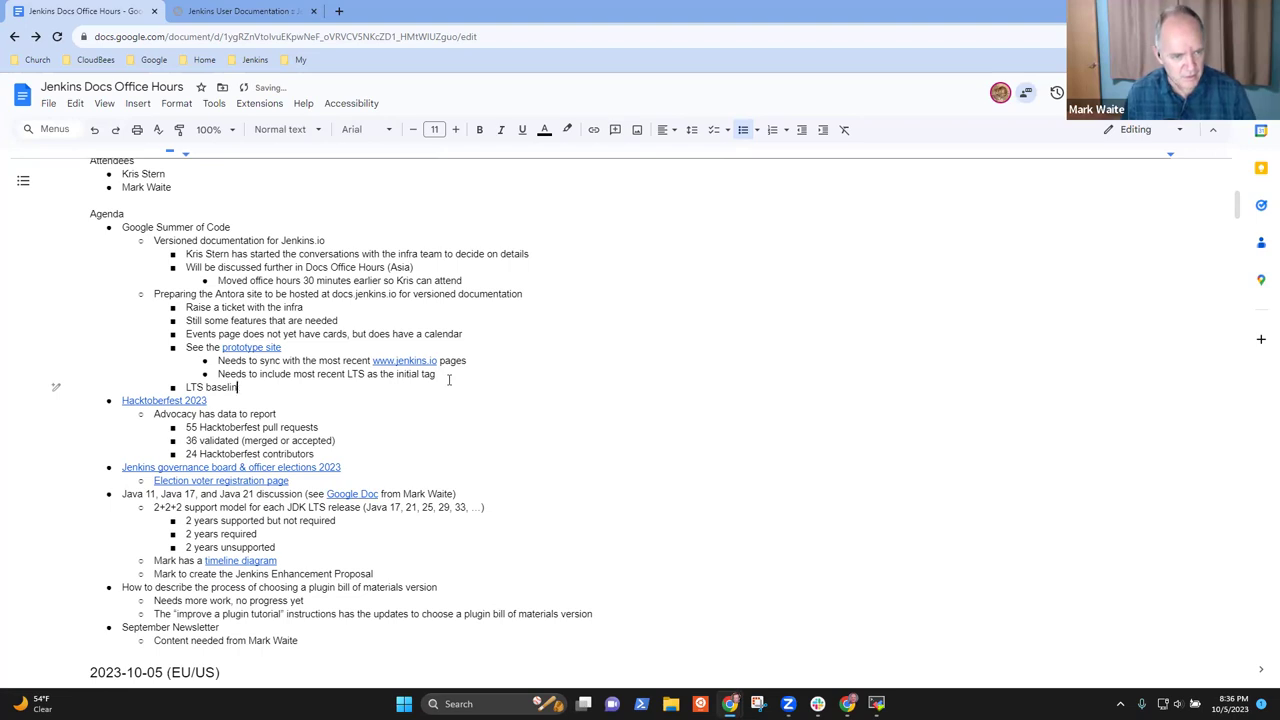
text(es will be used as )
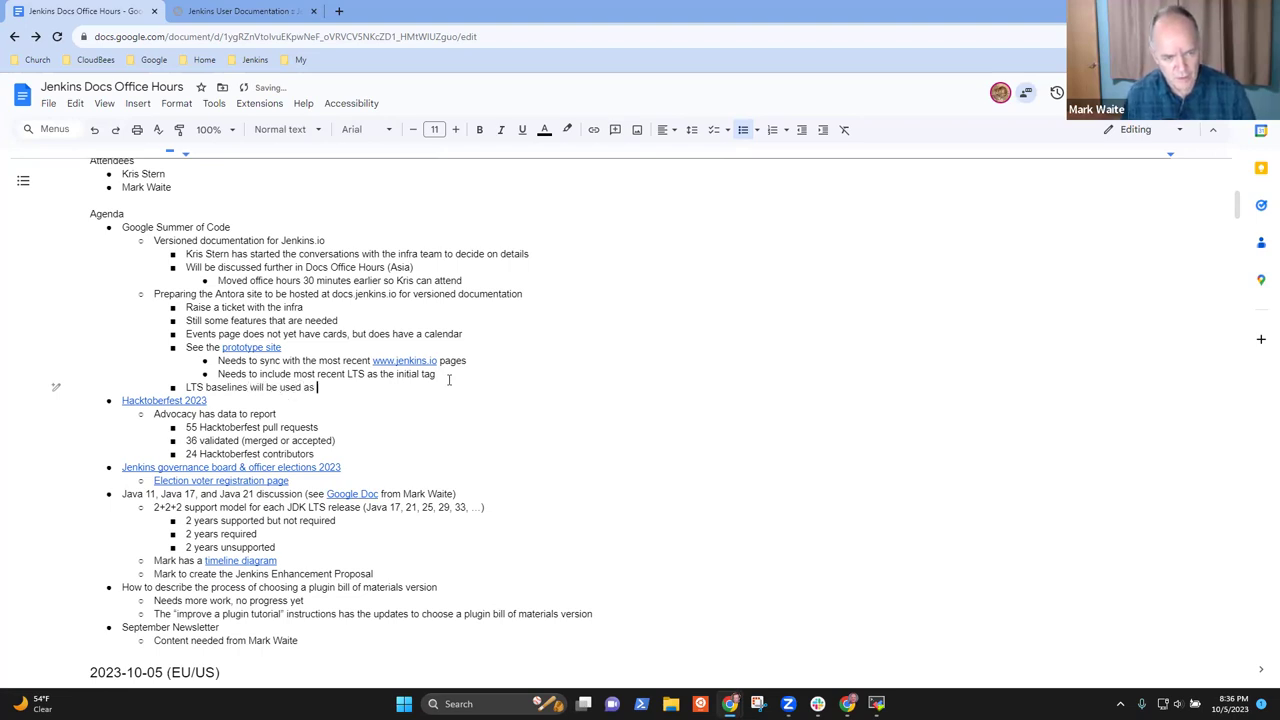
text(2.401)
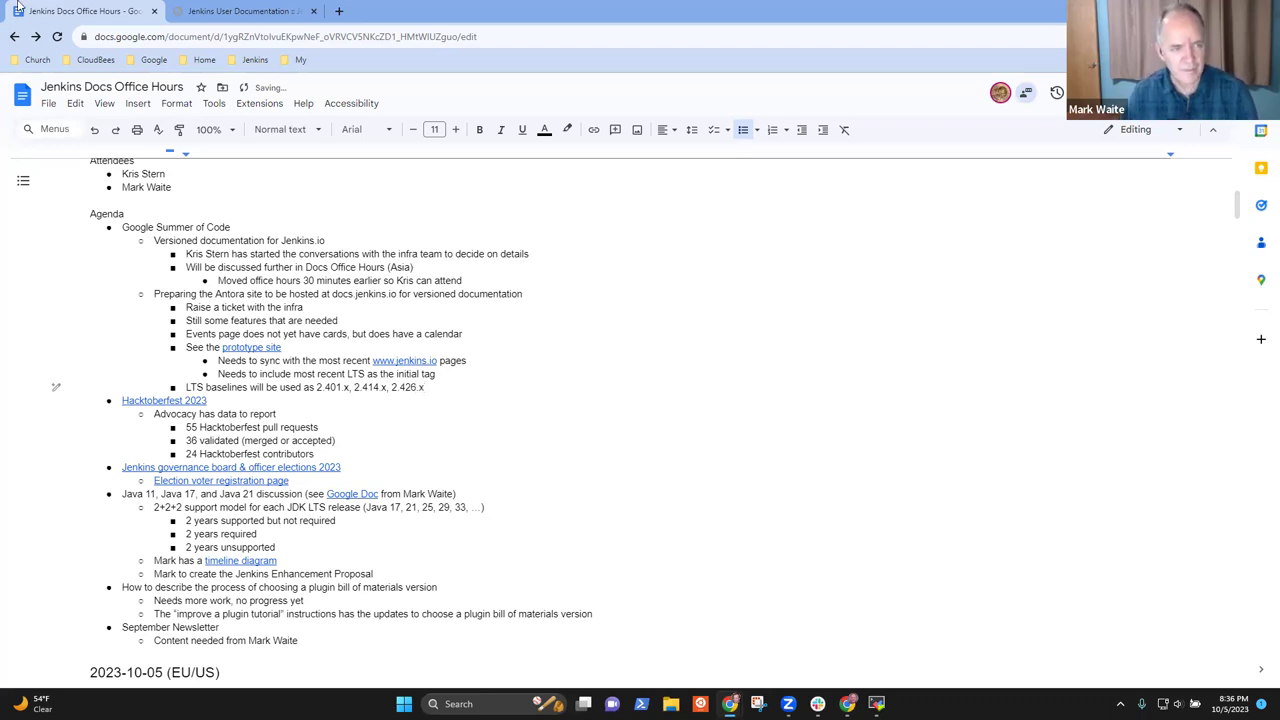
click(203, 20)
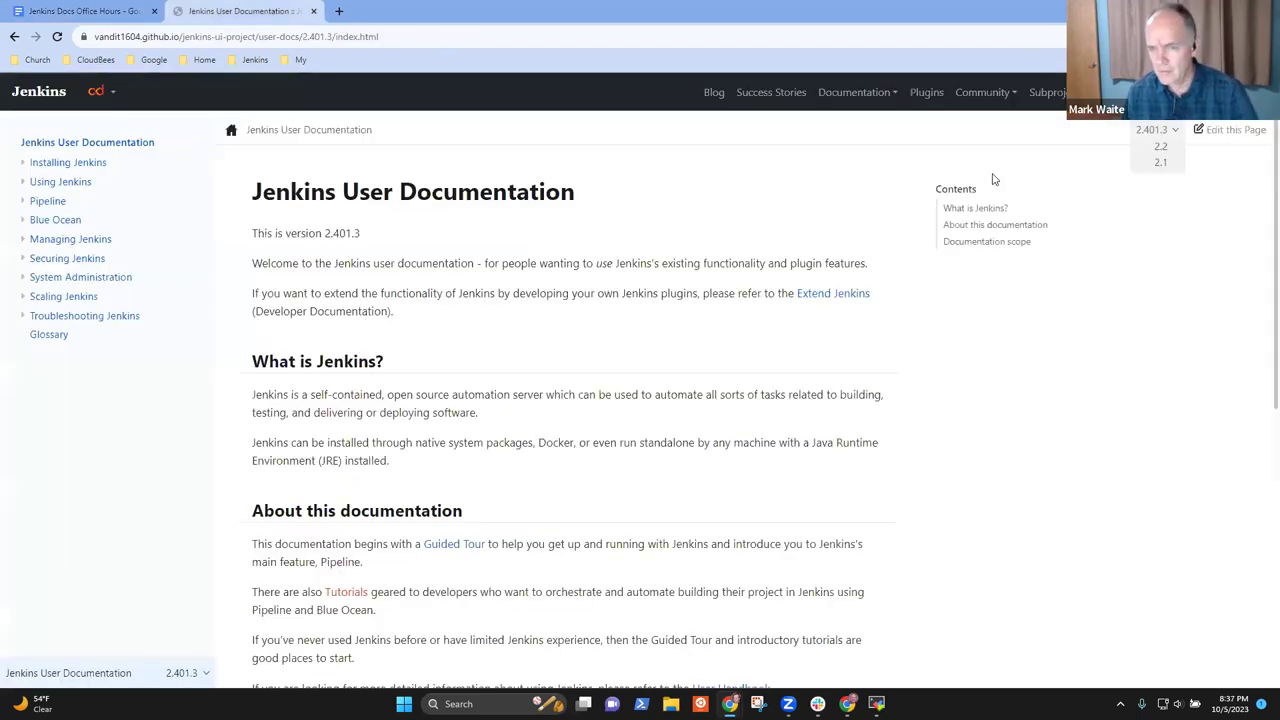
click(1008, 95)
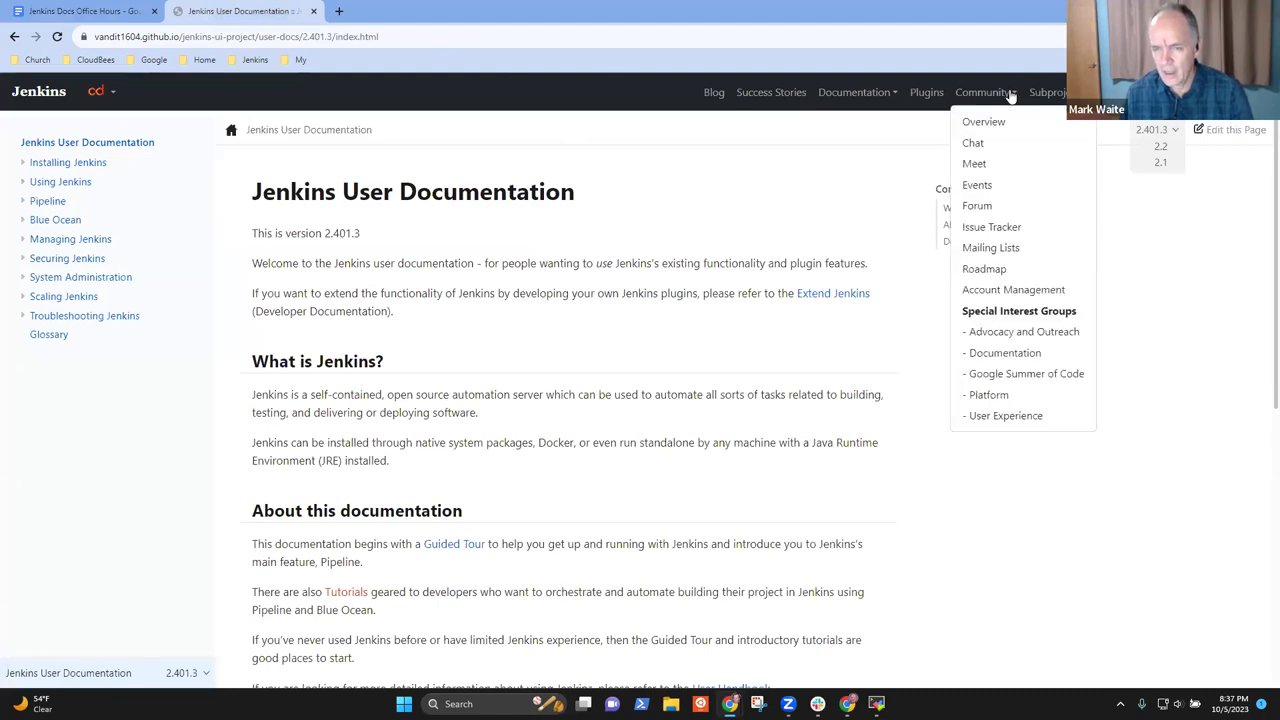
click(96, 14)
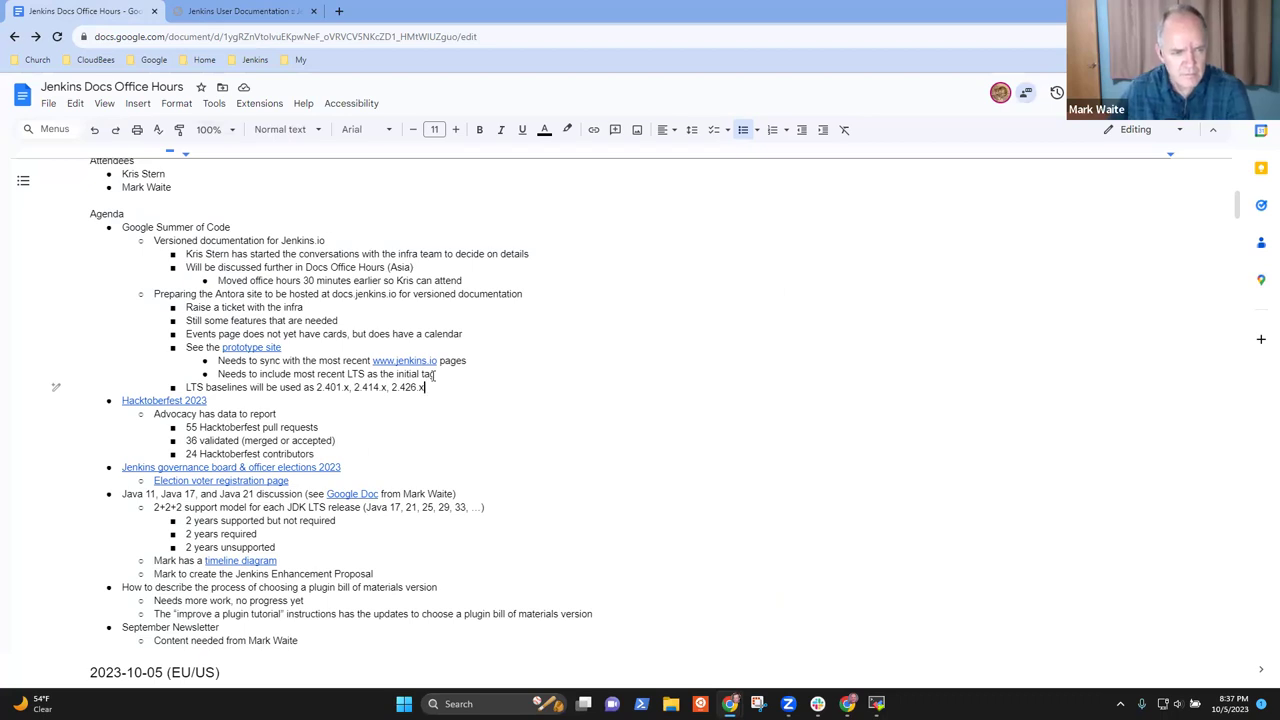
Step: Add a second-level sub-bullet reading 'All four porjects completed successfully'
key(Return)
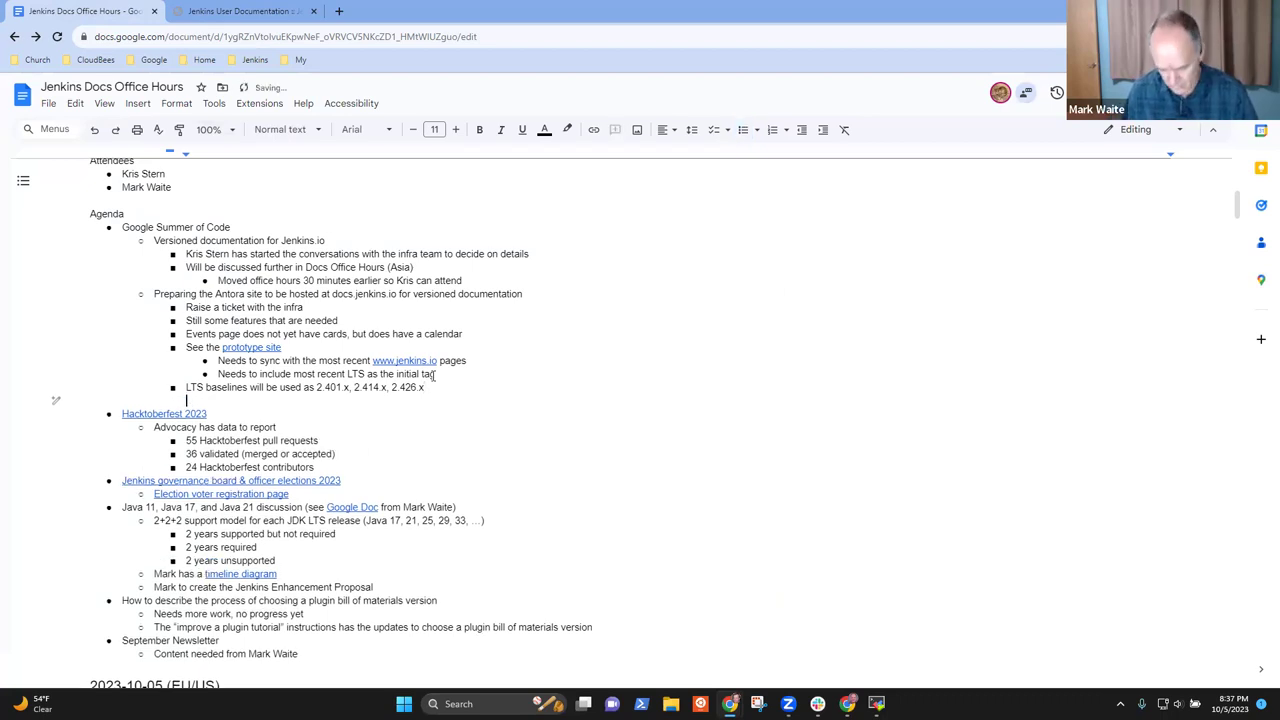
key(Tab)
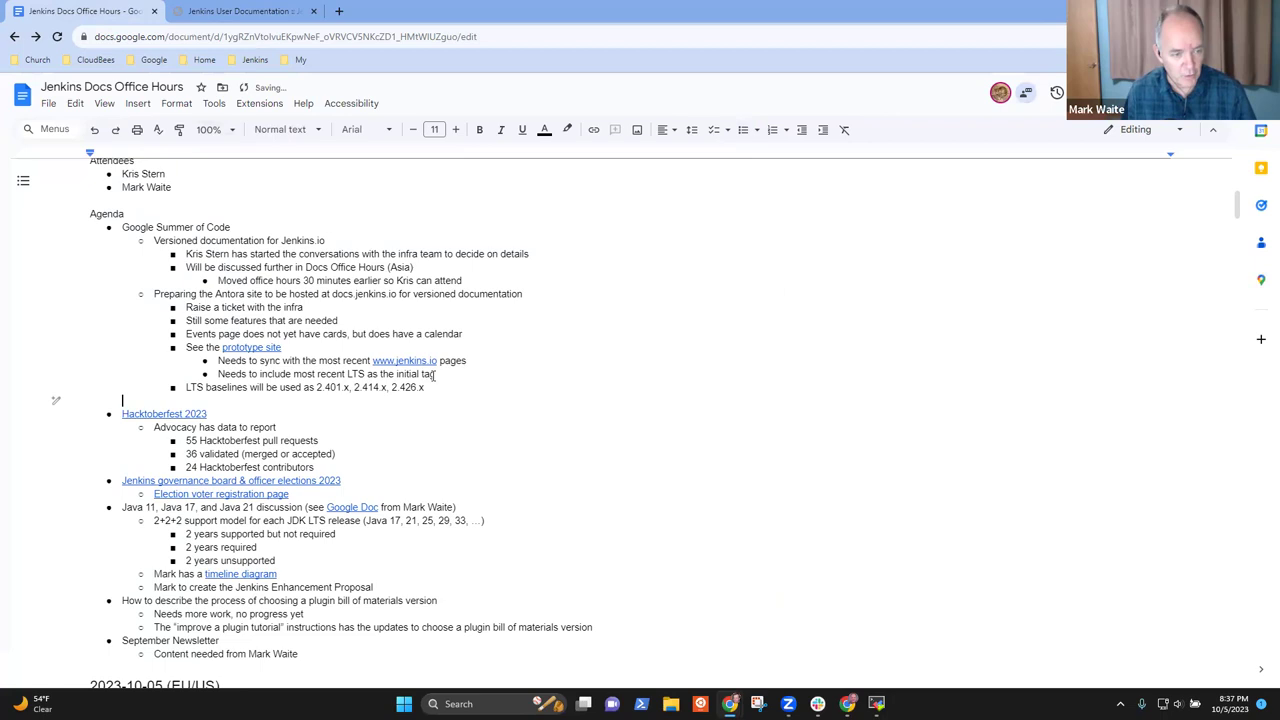
key(ctrl+z)
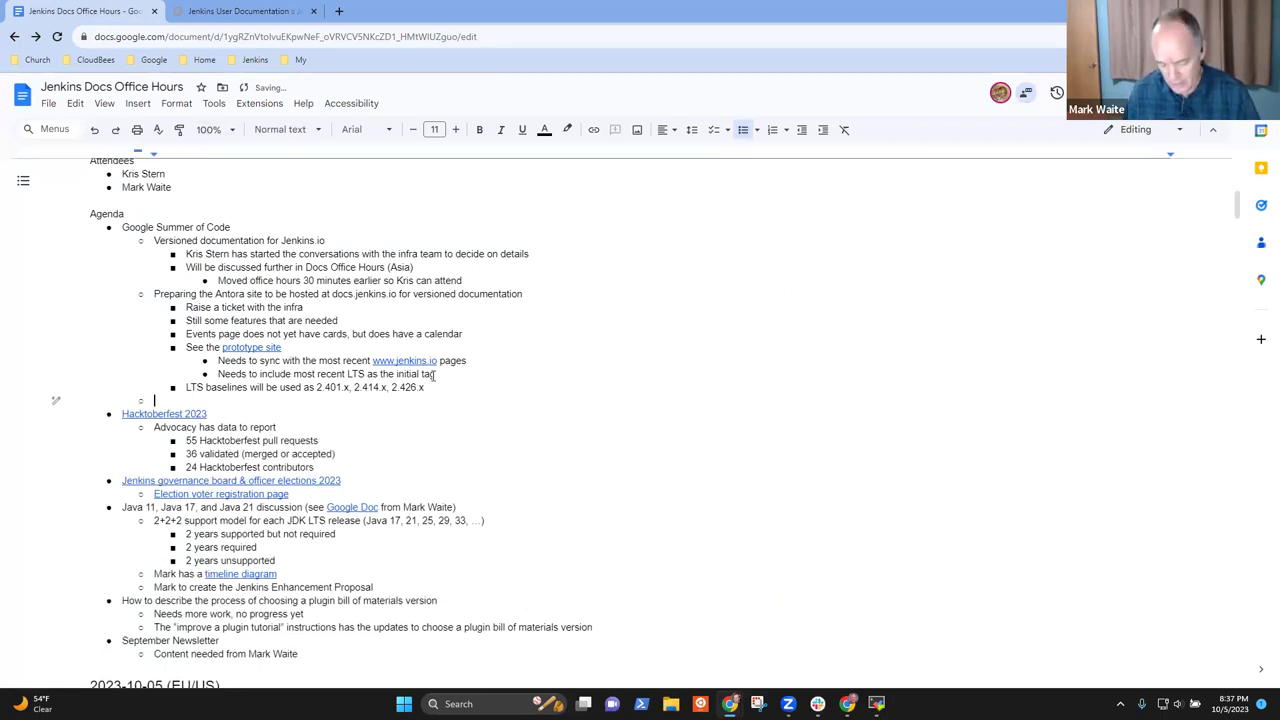
text(All )
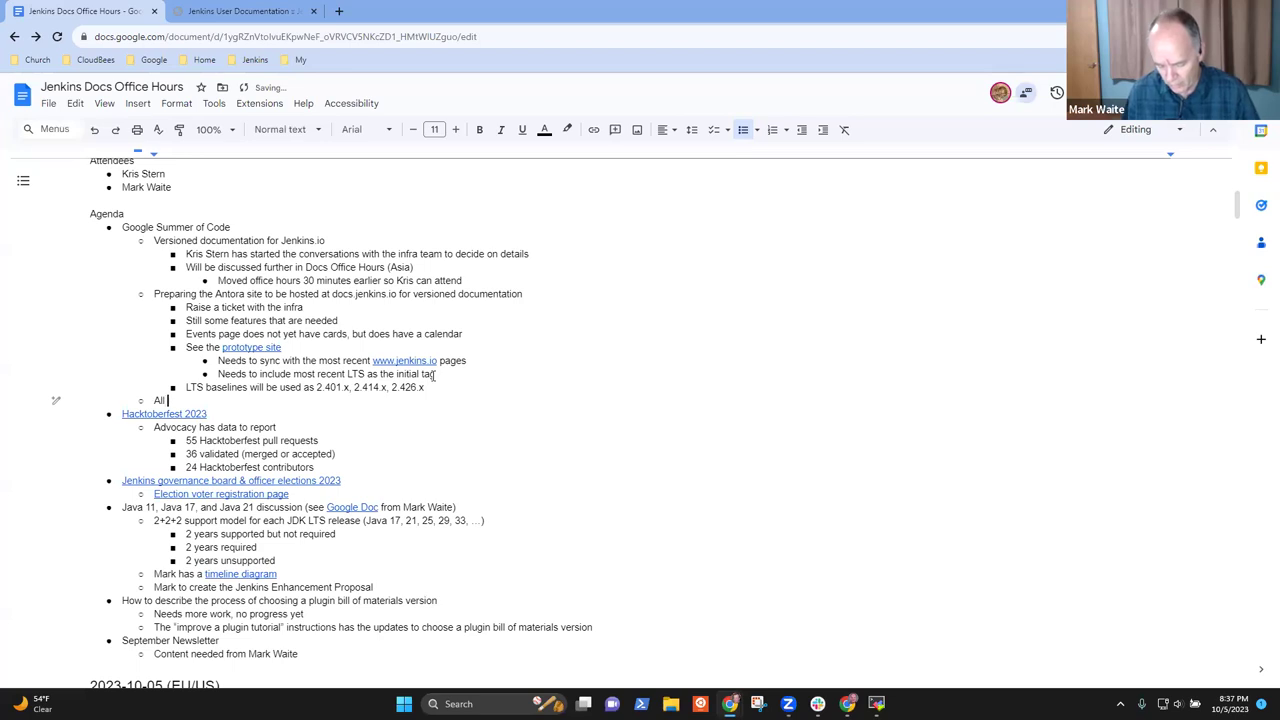
text(four porjects)
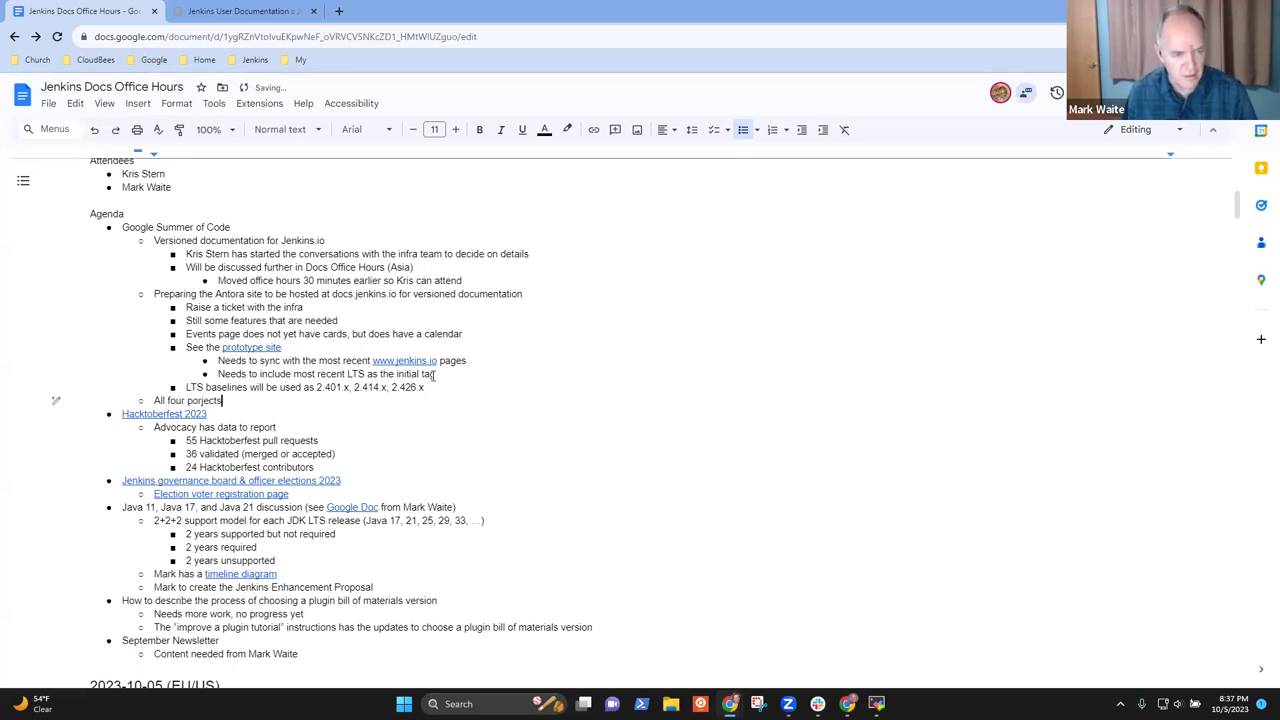
text( completed successfull)
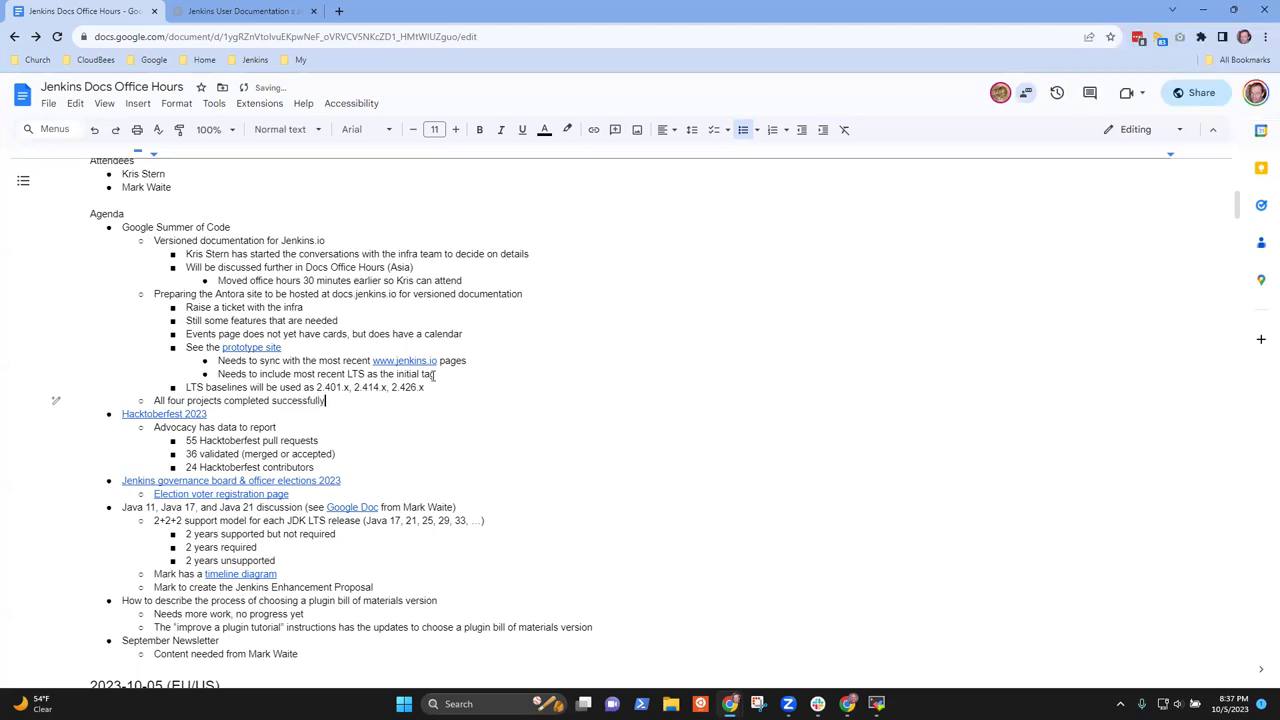
text(y)
Step: Add a sub-bullet reading 'Work is pending to deploy'
key(Return)
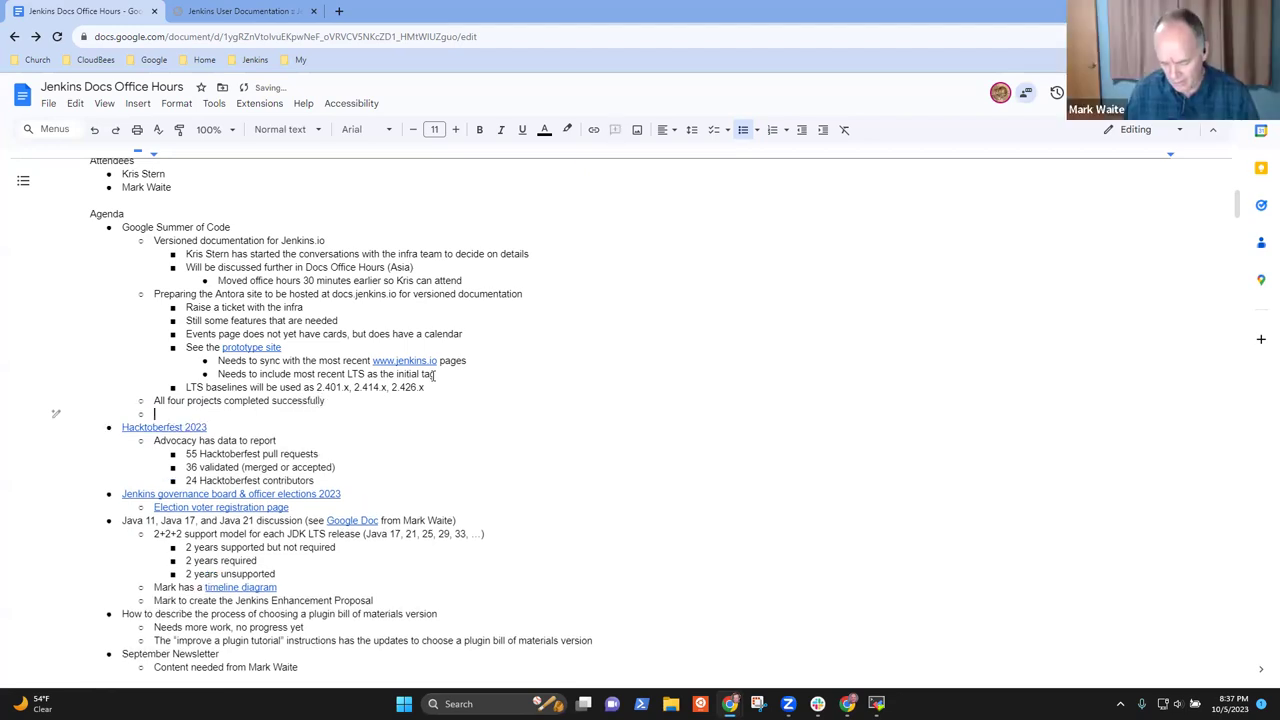
text(More work to dwep)
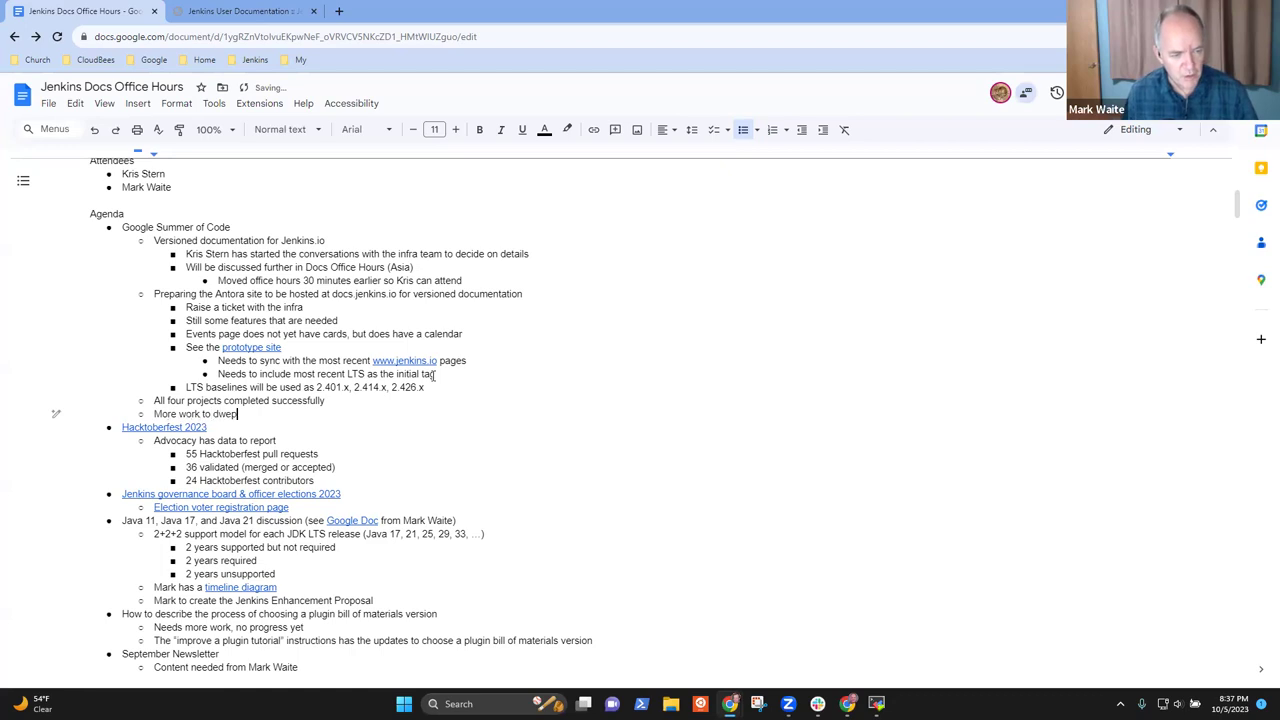
key(BackSpace)
key(BackSpace)
key(BackSpace)
key(BackSpace)
key(BackSpace)
key(BackSpace)
key(BackSpace)
key(BackSpace)
key(BackSpace)
key(BackSpace)
key(BackSpace)
key(BackSpace)
key(BackSpace)
key(BackSpace)
key(BackSpace)
key(BackSpace)
key(BackSpace)
text(W)
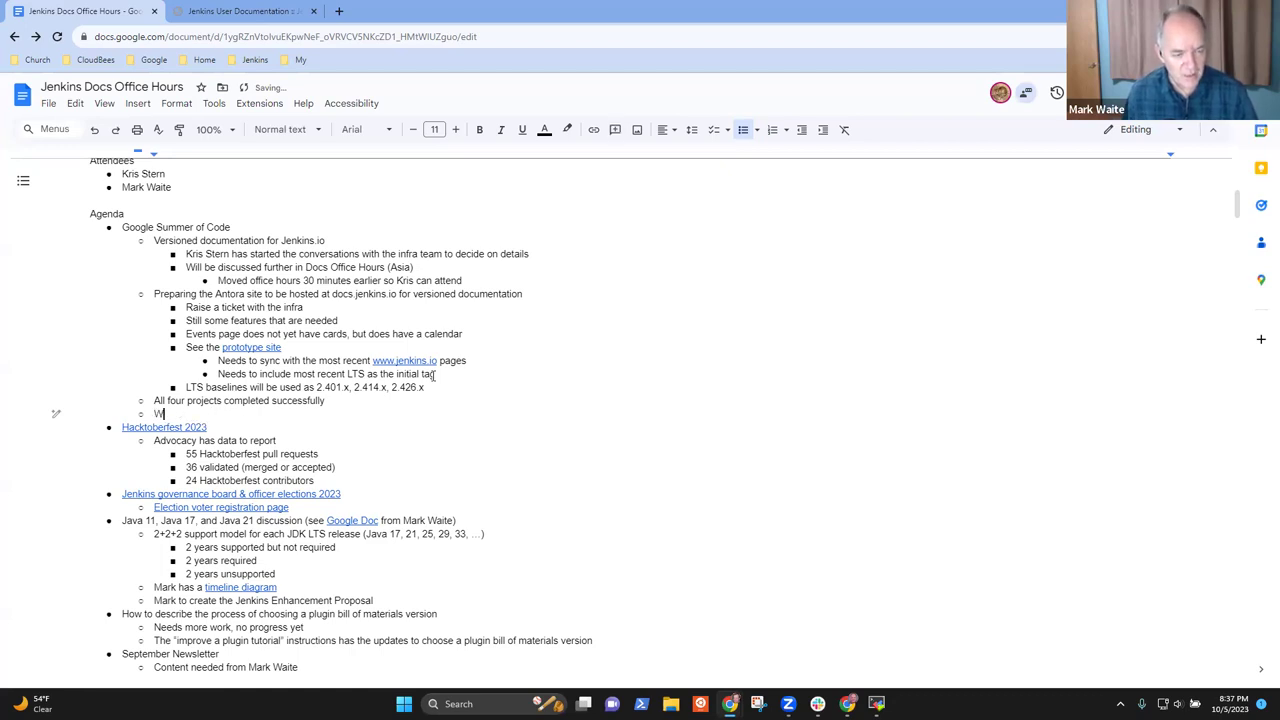
text(ork is pe)
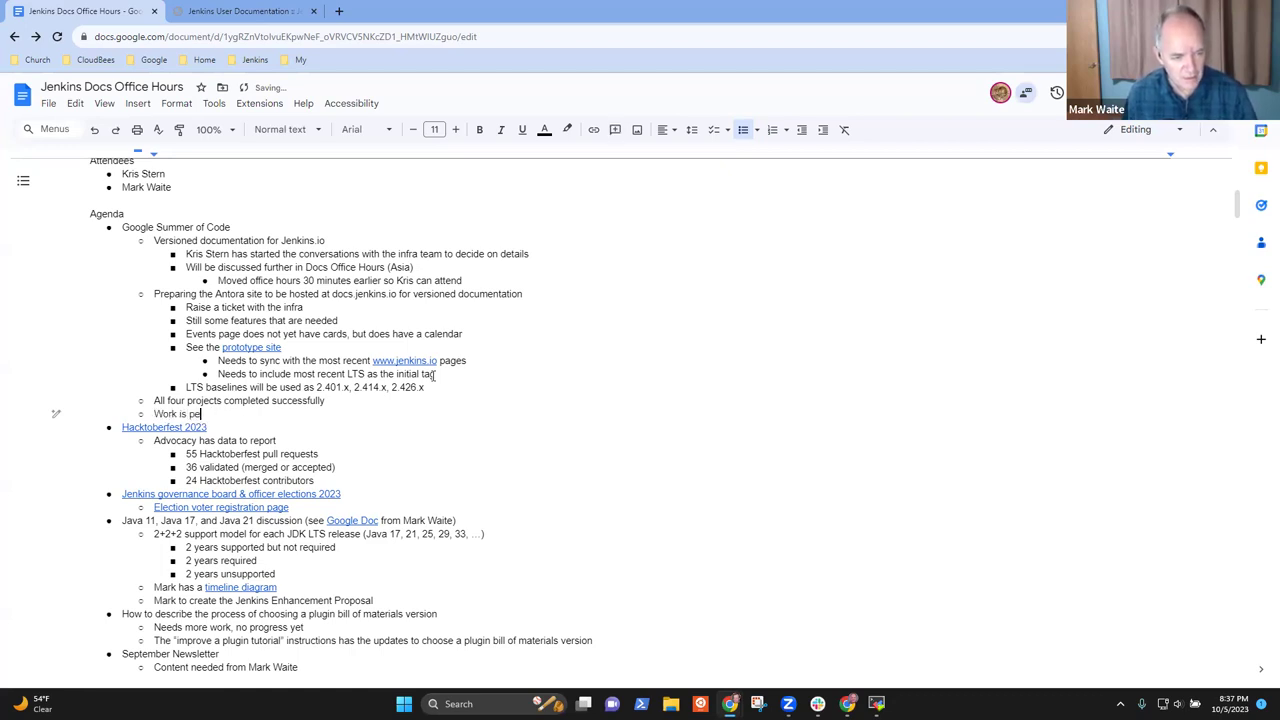
text(nding to deplo)
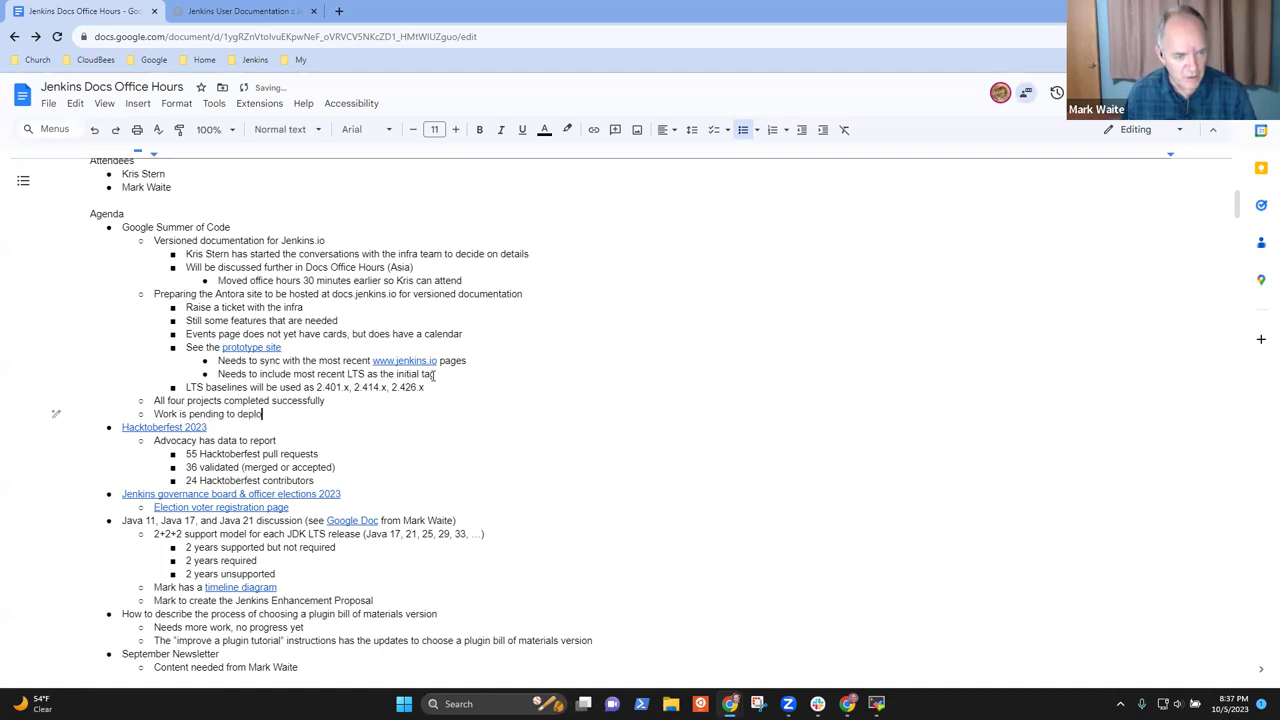
text(y)
Step: Nest three sub-bullets: GitLab Plugin Modernization, Docker compose automation, and Versioned documentation - look at the text above
key(Return)
key(Tab)
text(GitLab)
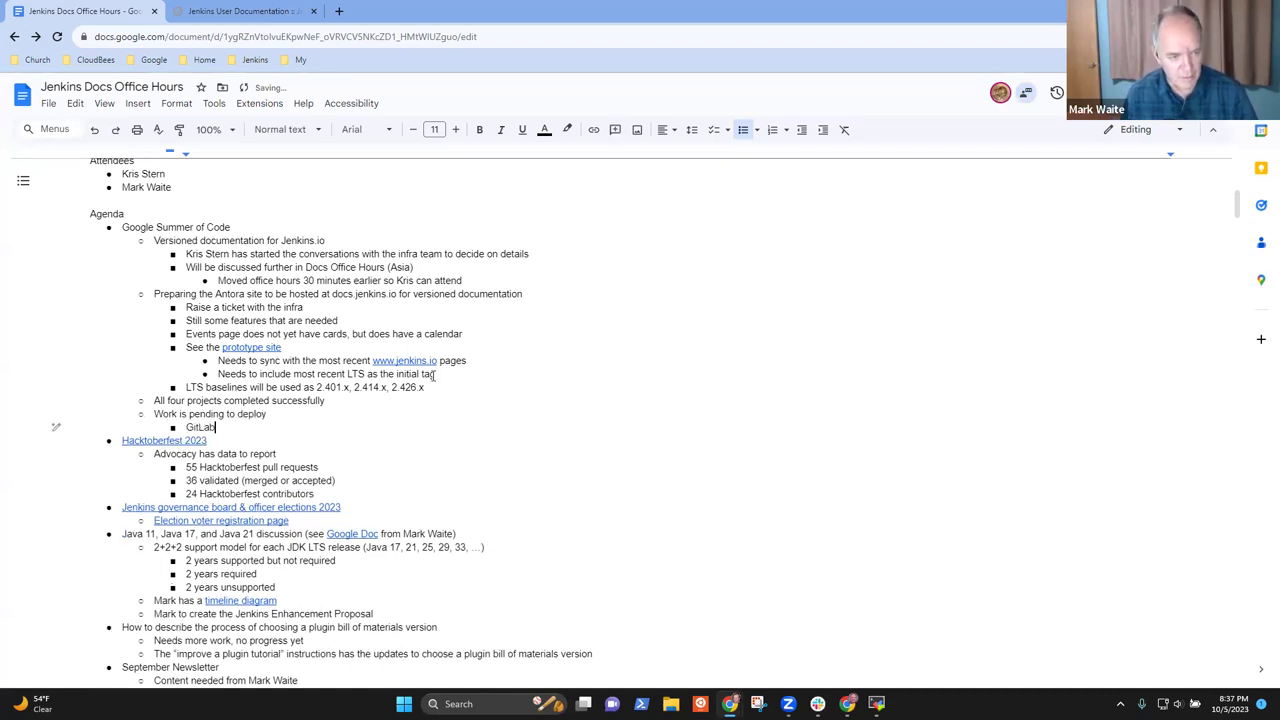
text( Plugin M)
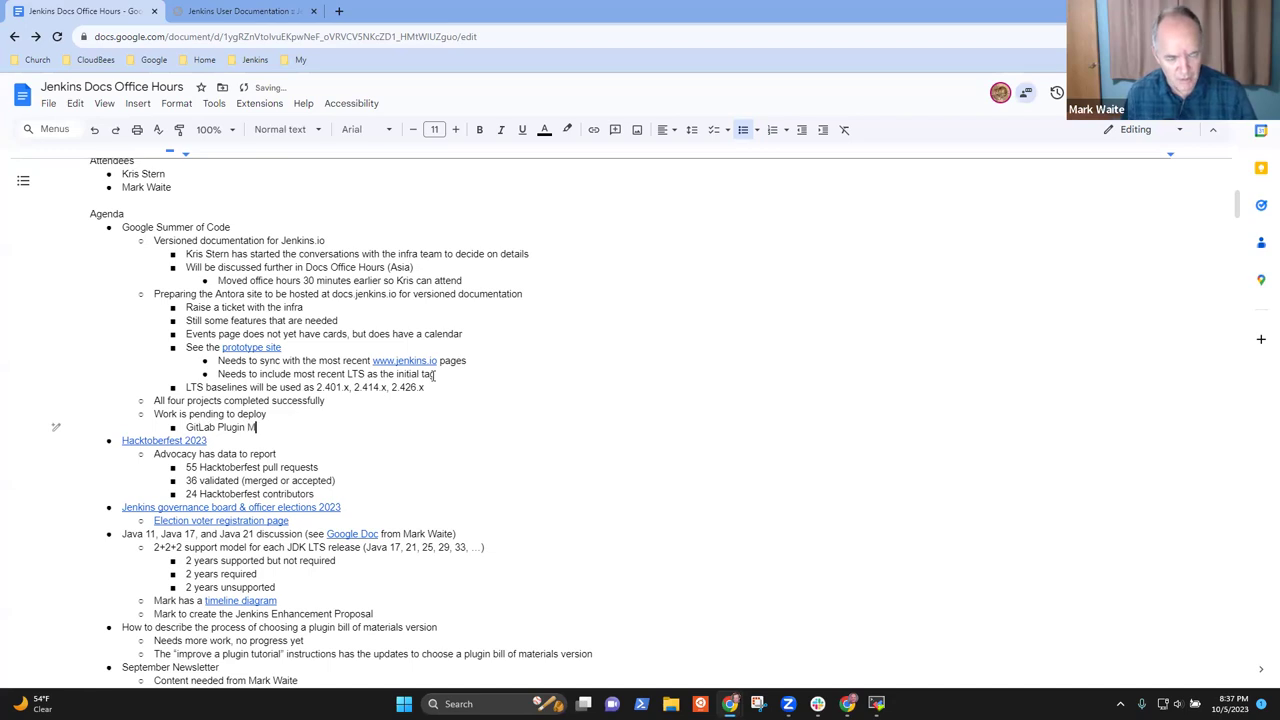
text(odernization)
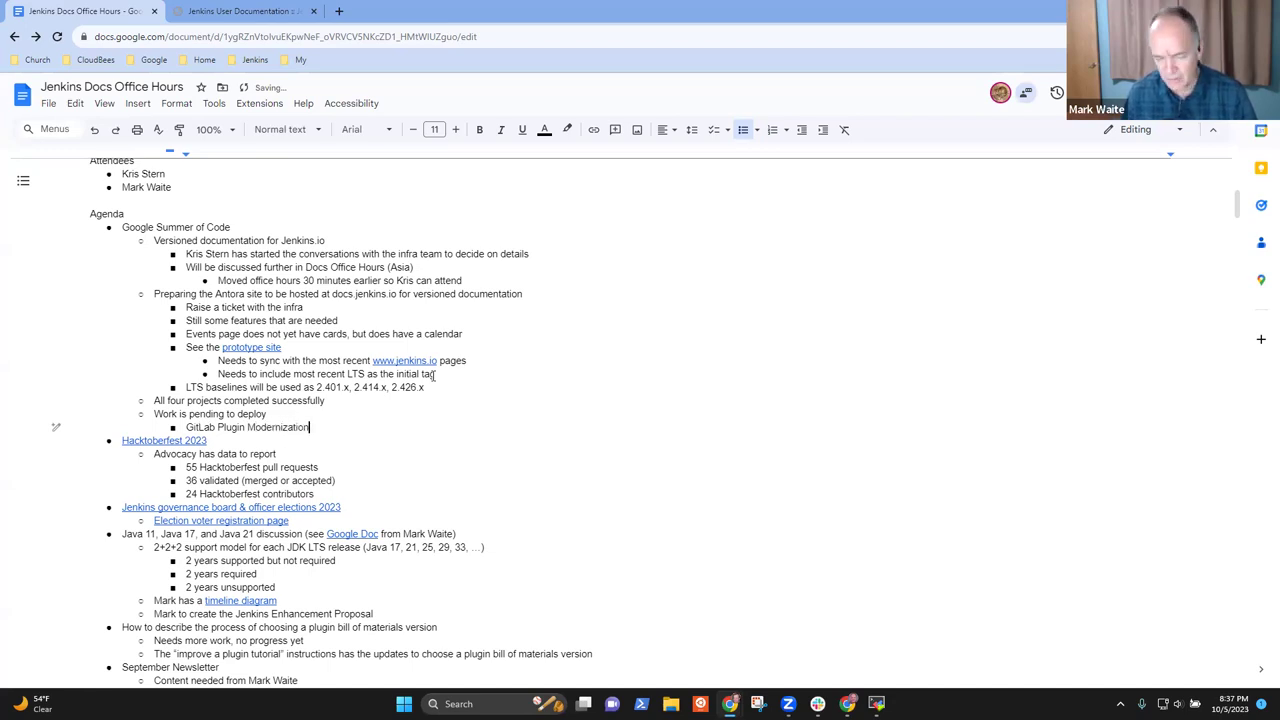
text( - te)
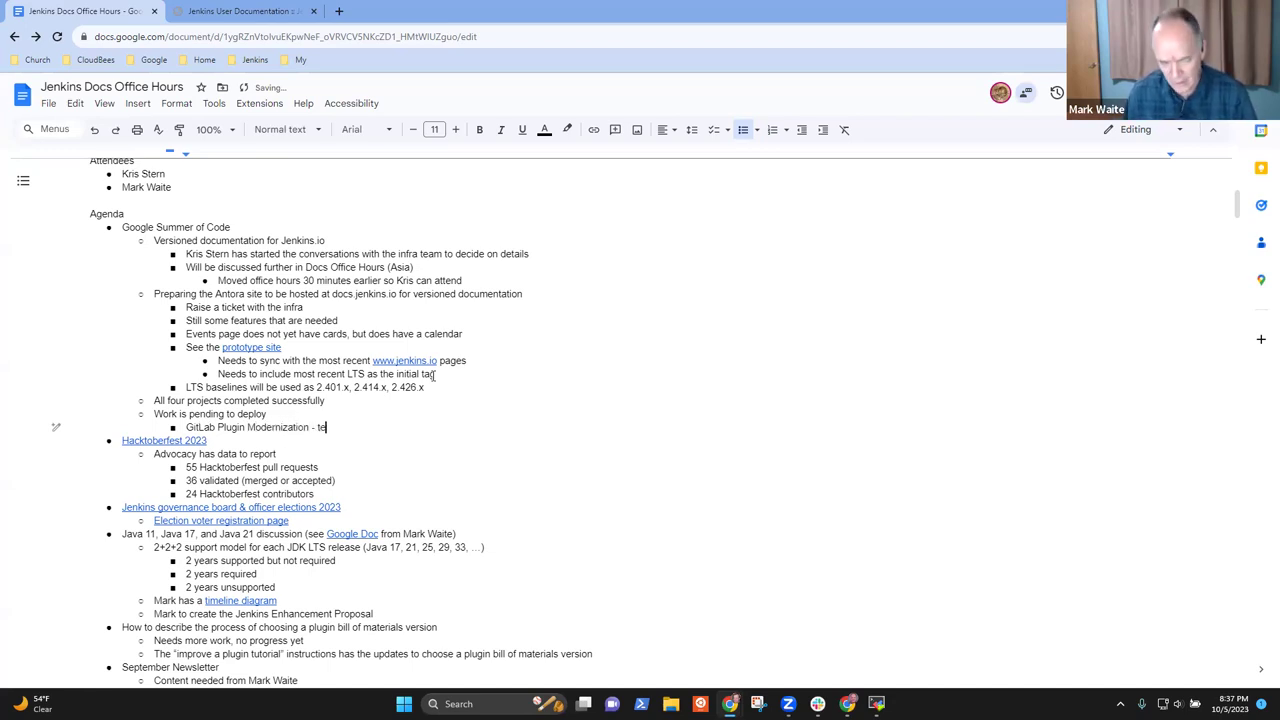
text(sting, merge, etc.)
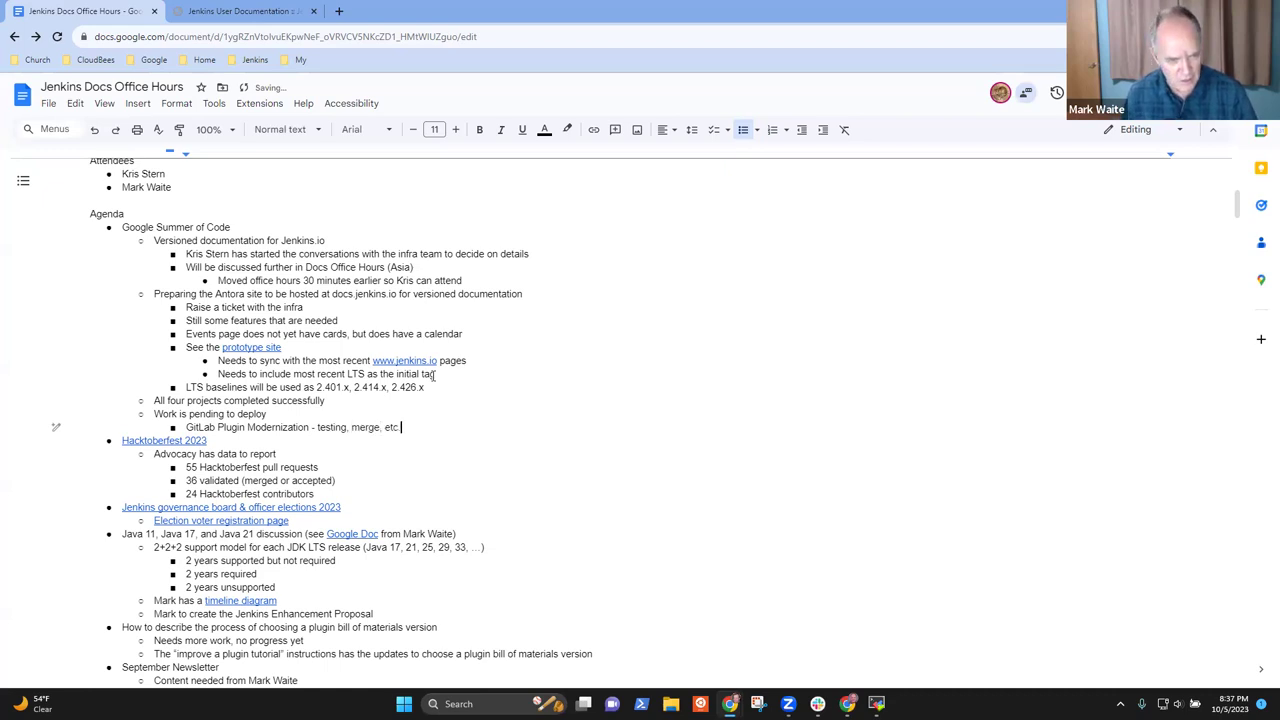
key(Return)
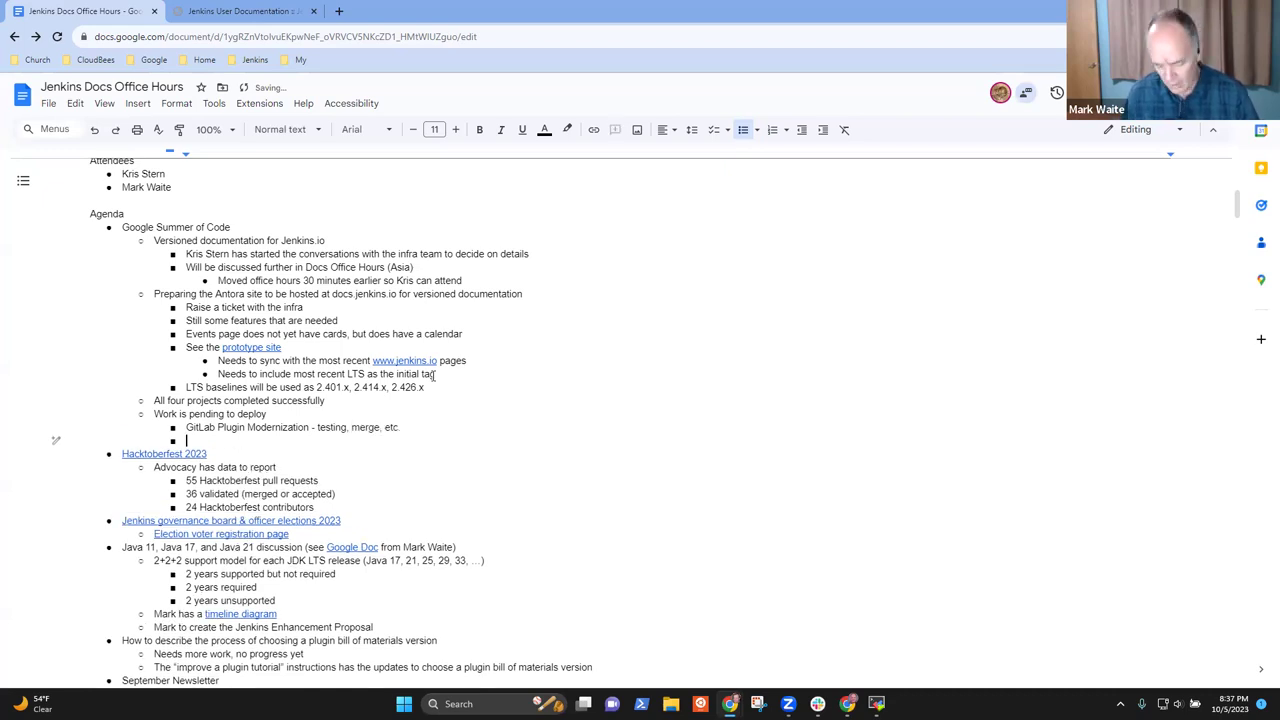
text(Docker composae)
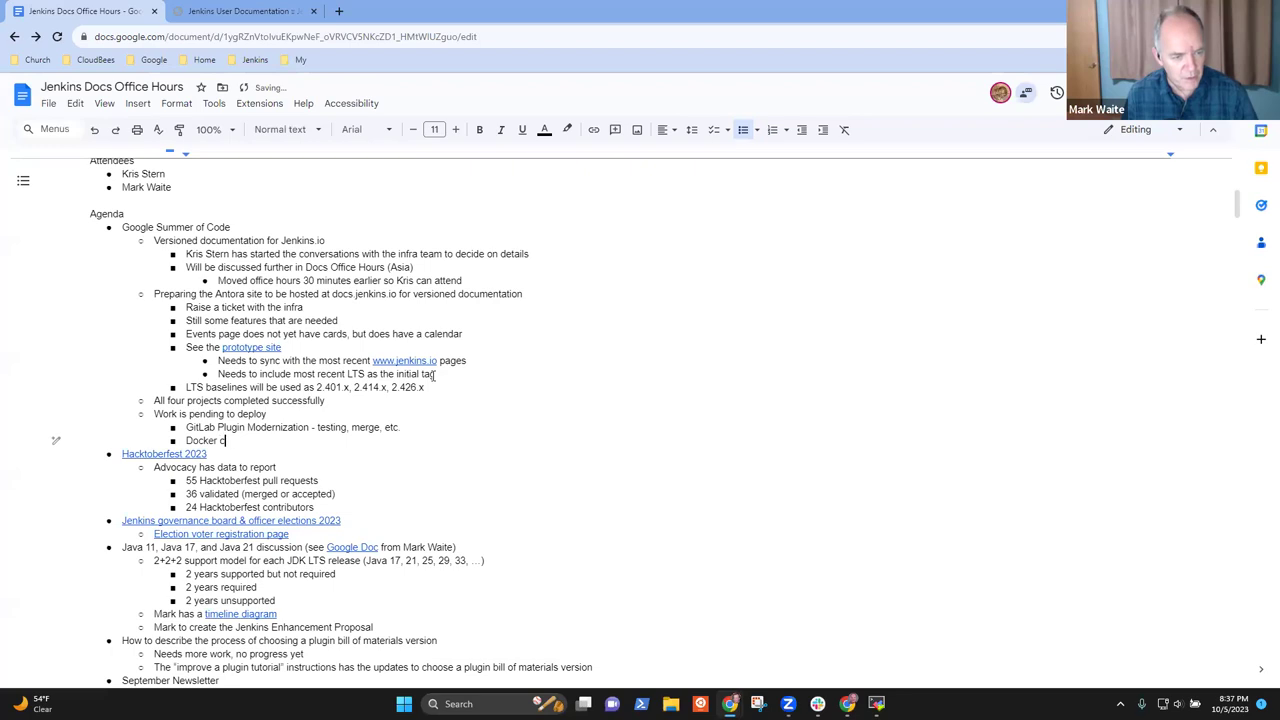
key(BackSpace)
key(BackSpace)
text(e - )
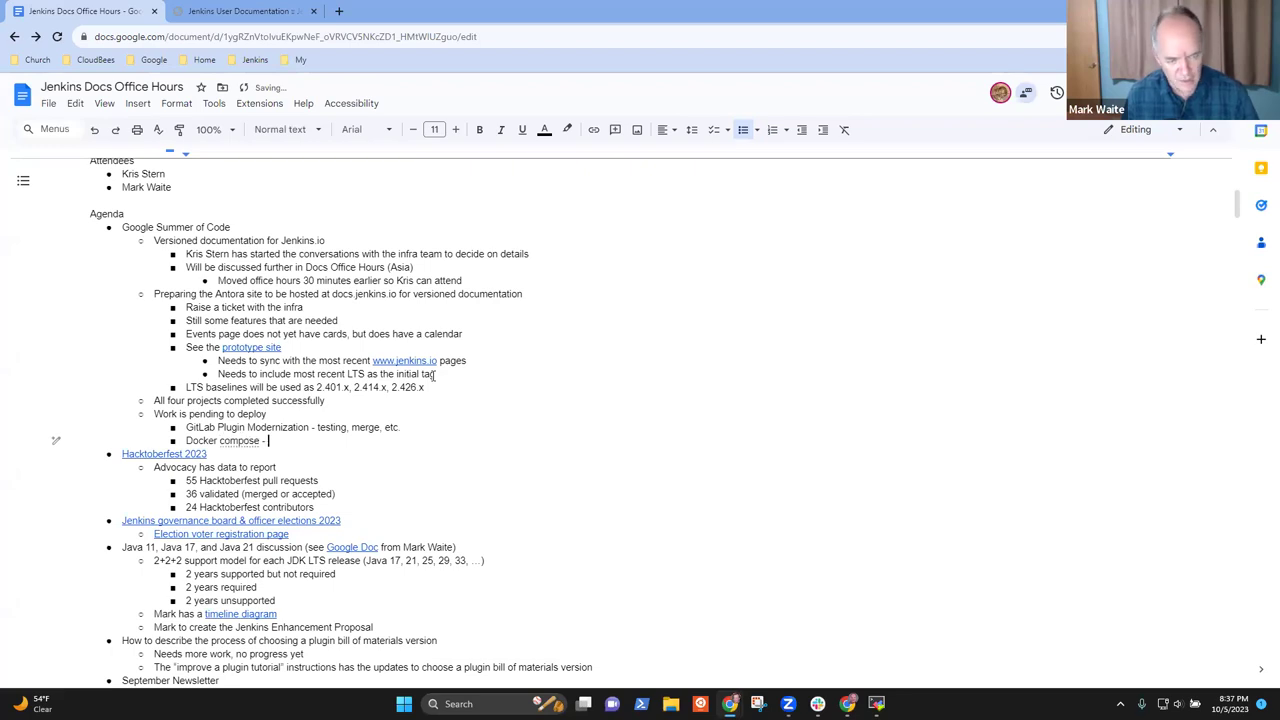
text(infrastructure)
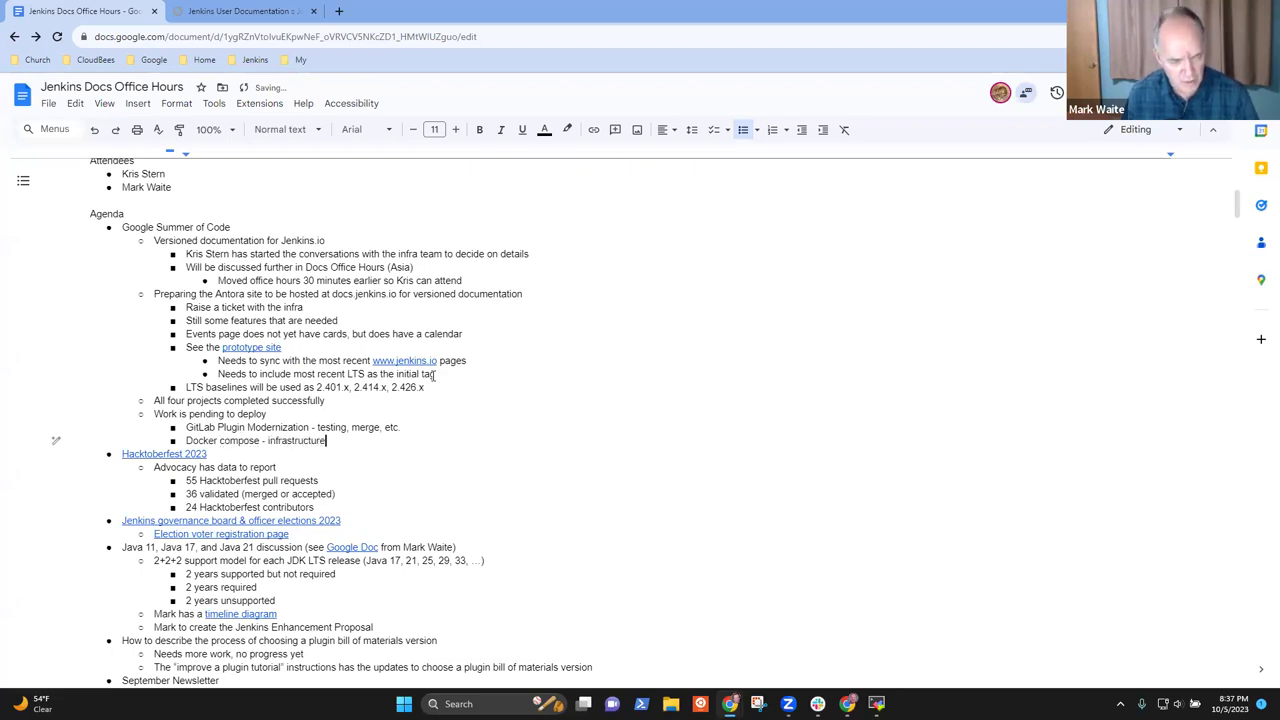
text( and more )
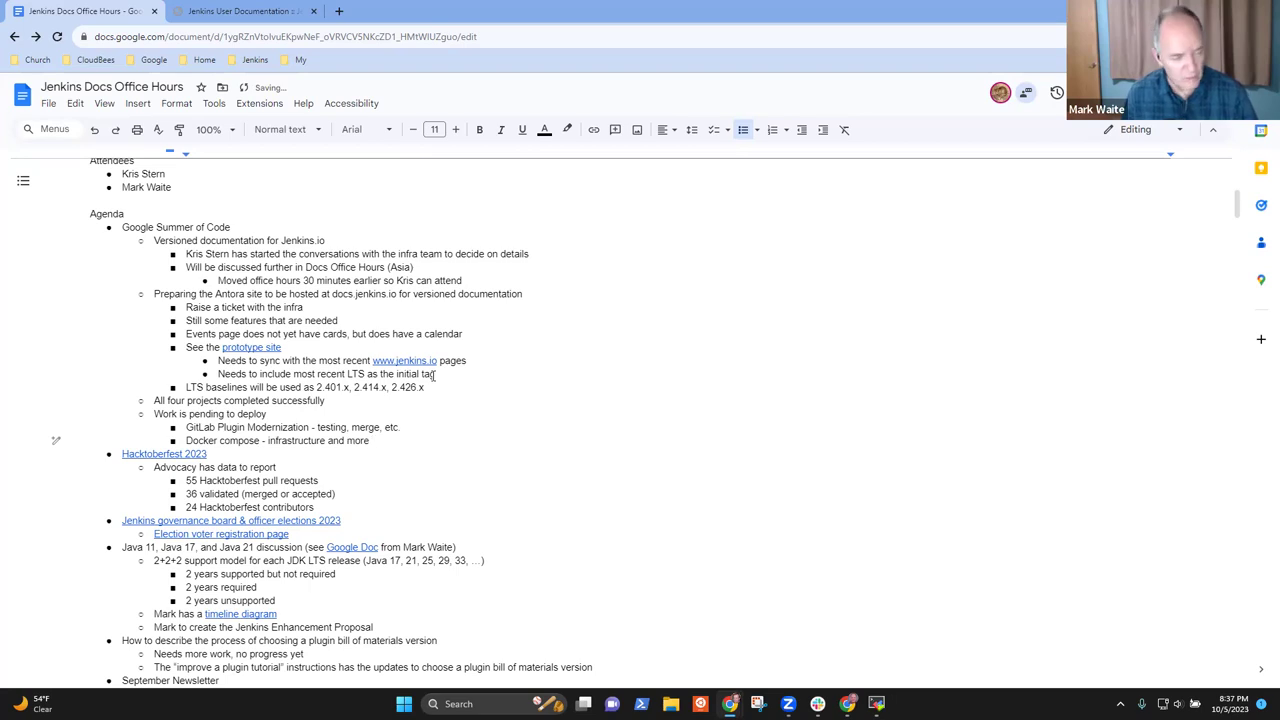
text(automation)
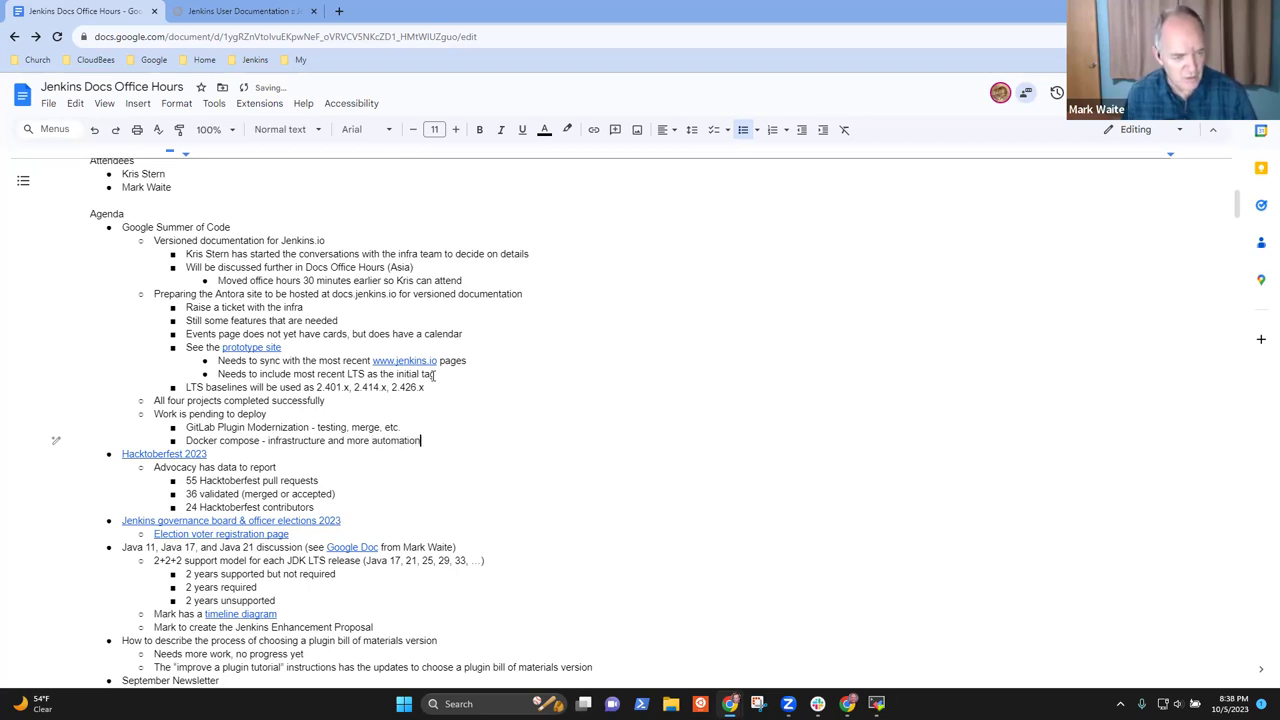
key(Return)
text(V)
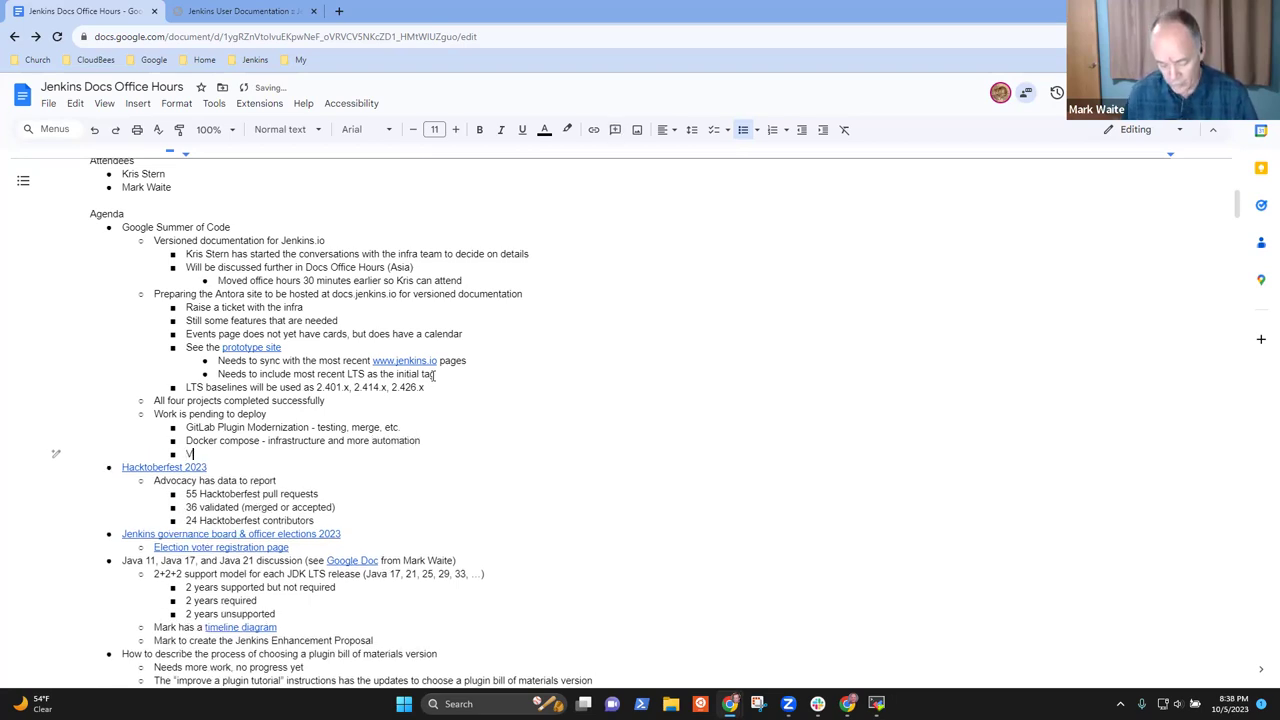
text(ersioned docu)
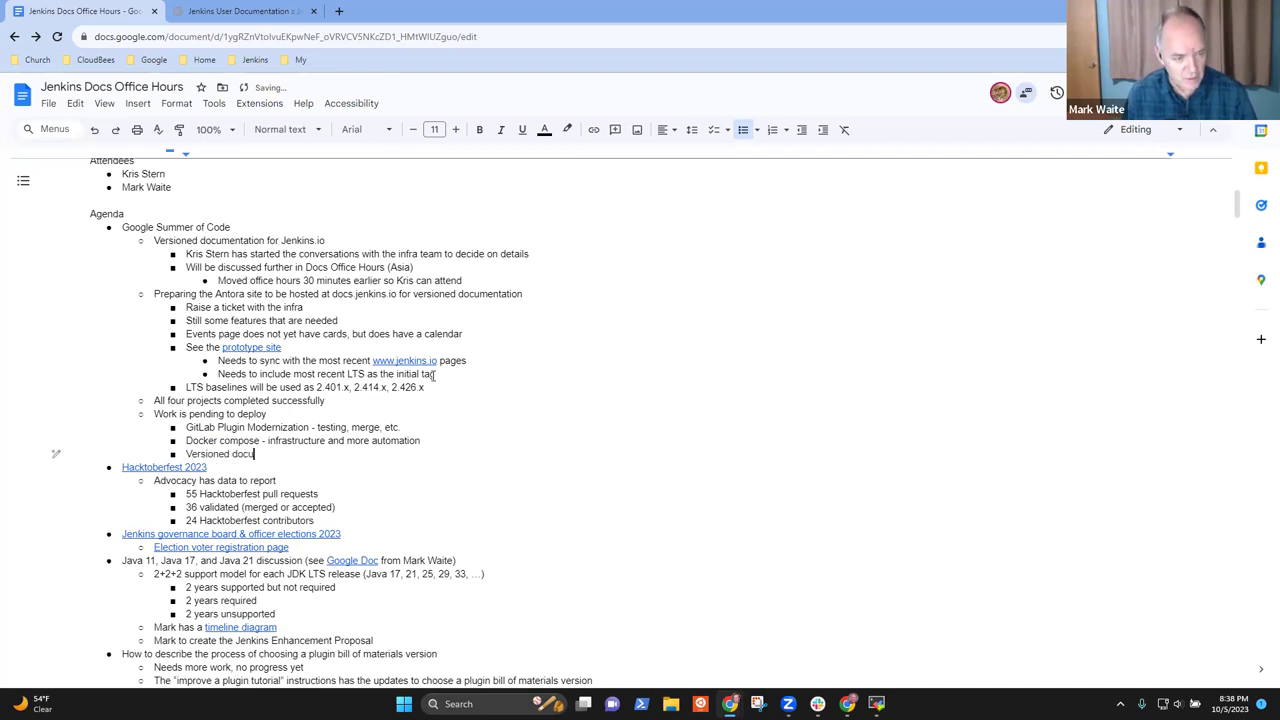
text(mentation - read)
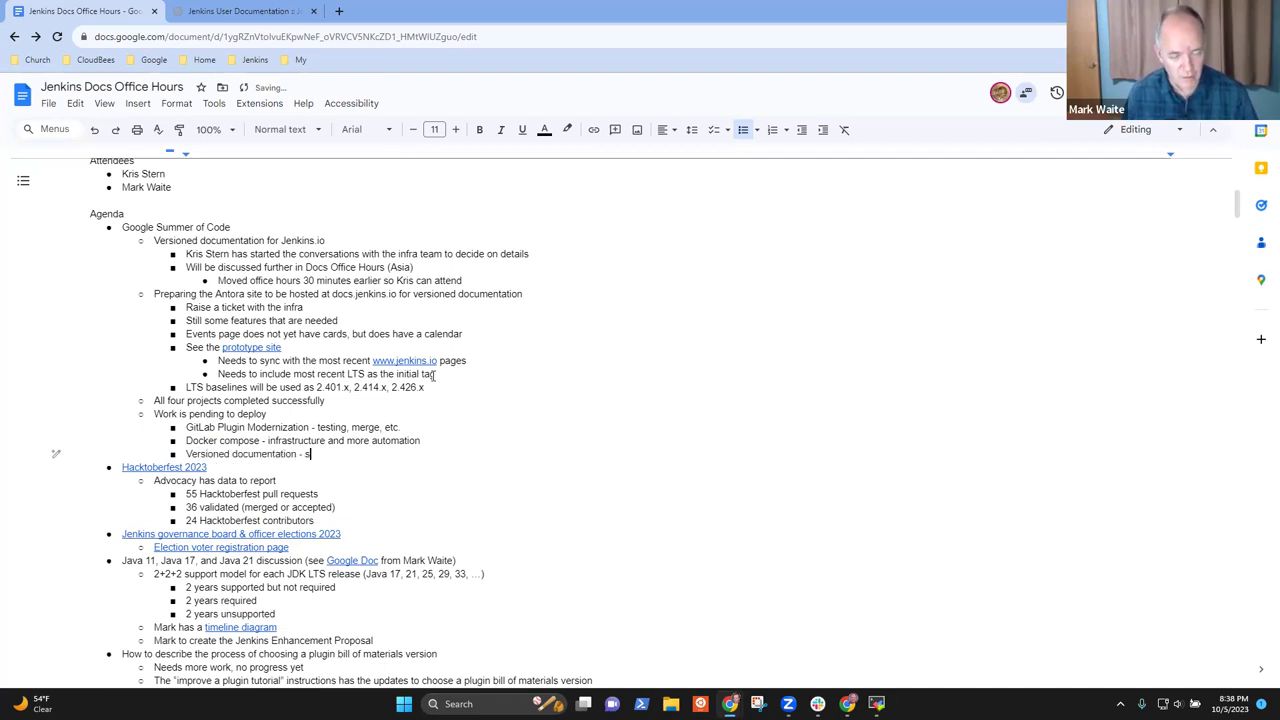
key(BackSpace)
key(BackSpace)
key(BackSpace)
key(BackSpace)
text(loo)
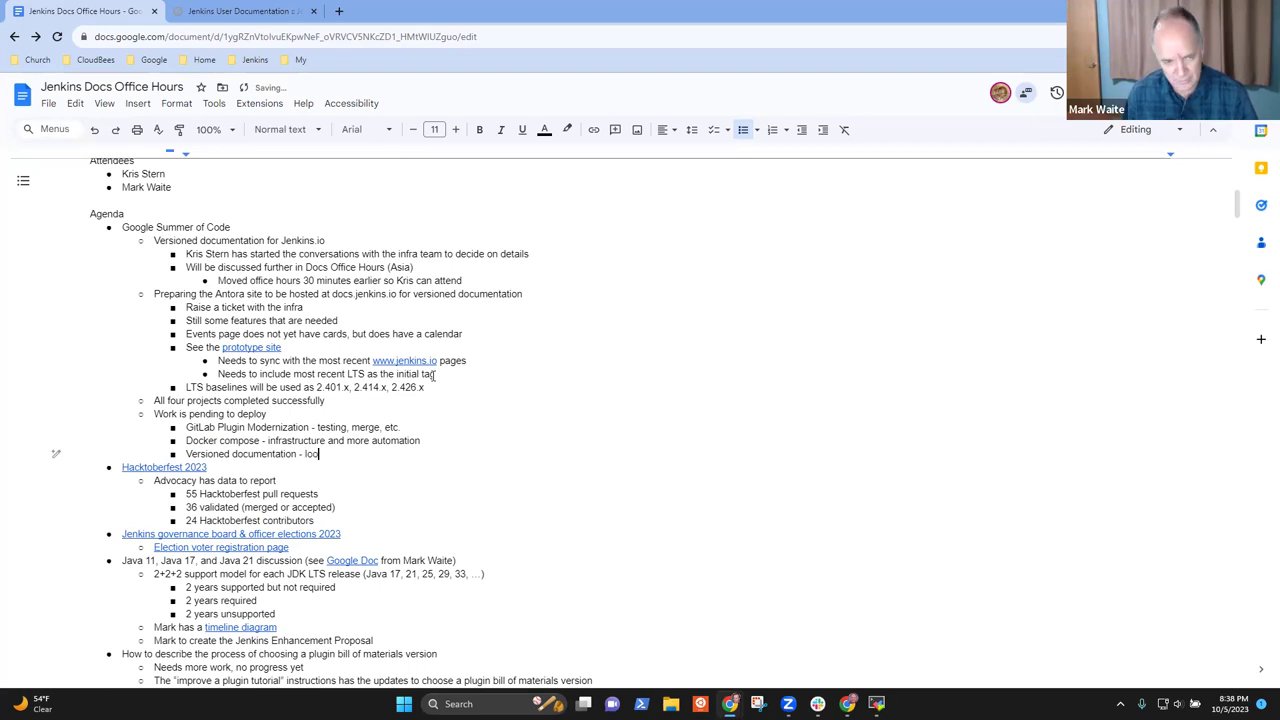
text(k at the text above)
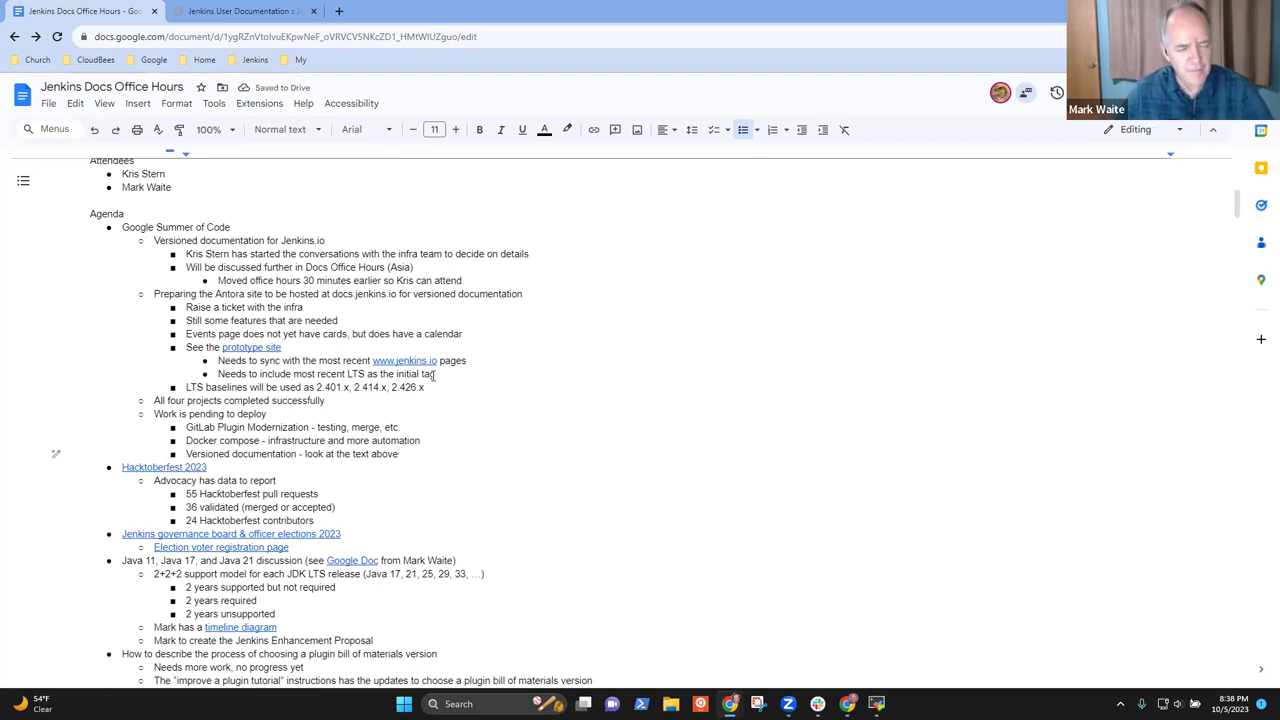
Step: Delete the Docs Office Hours (Asia) lines and the leftover empty bullet under versioned documentation
key(Up)
key(Up)
key(Up)
key(Up)
key(Up)
key(Up)
key(Up)
key(Up)
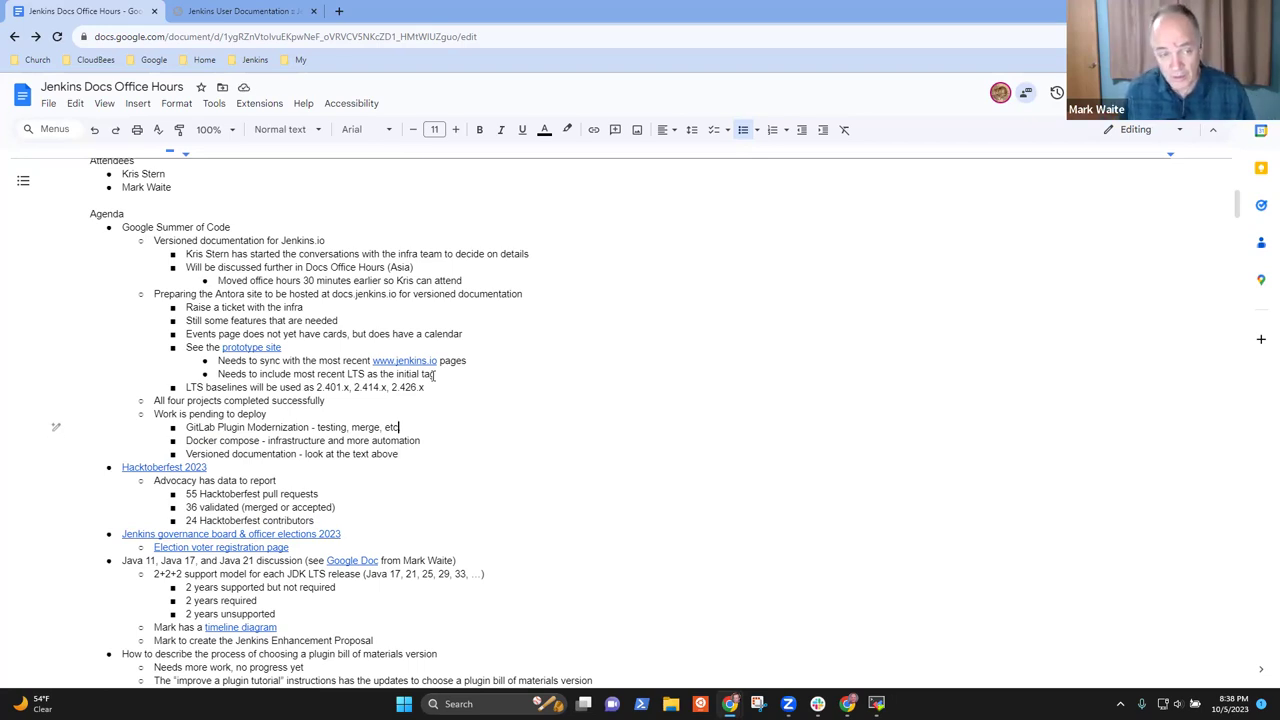
key(Up)
key(Up)
key(Up)
key(Up)
key(Up)
key(Up)
key(Up)
key(Up)
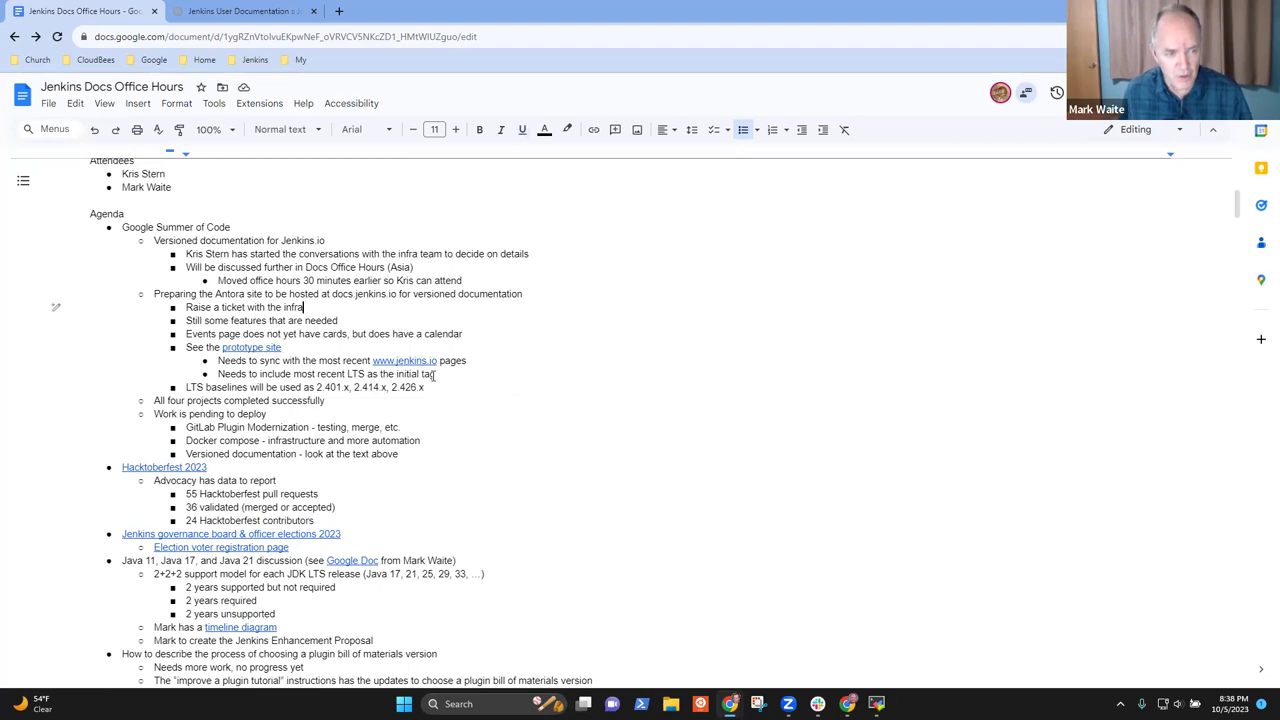
key(shift+End)
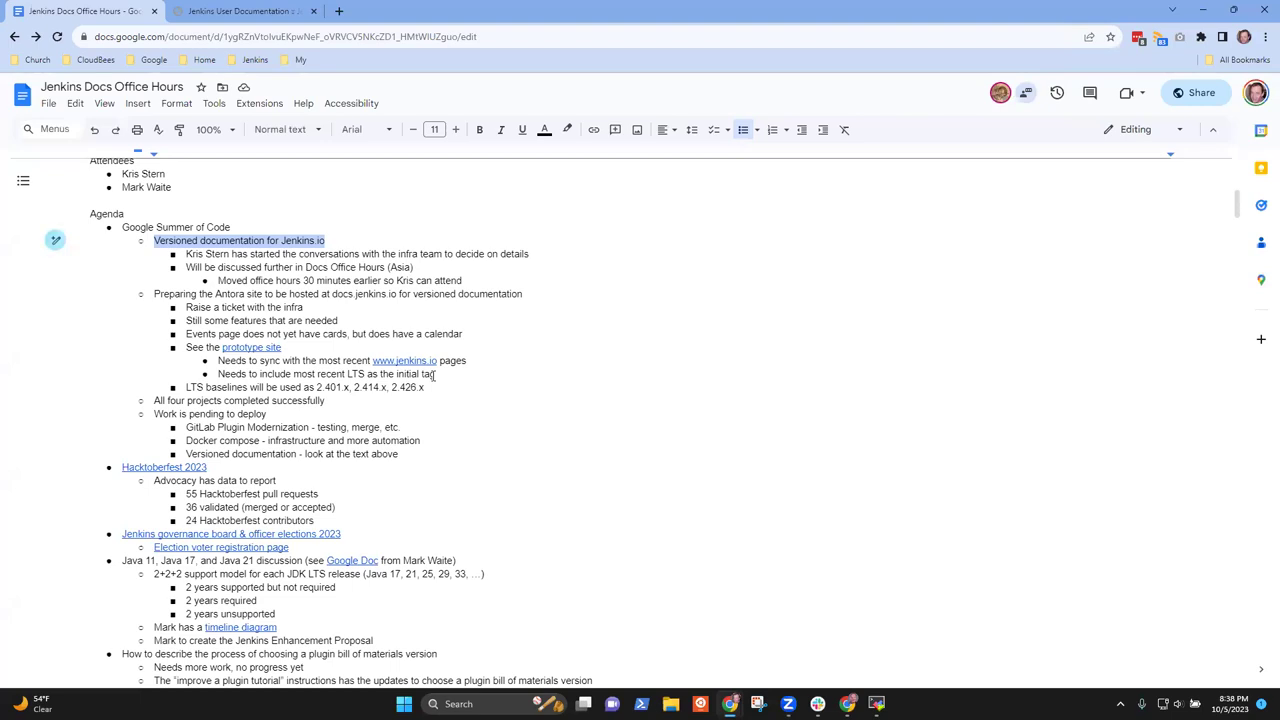
key(Down)
key(Down)
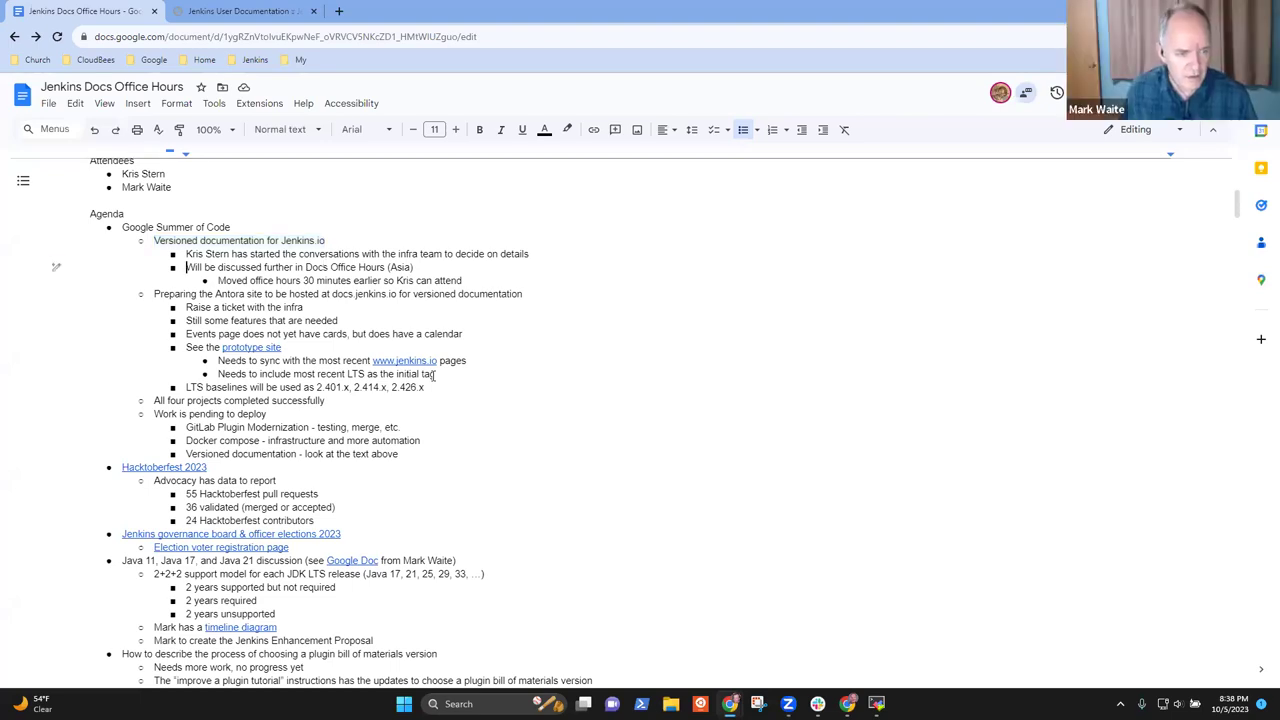
key(shift+Down)
key(shift+Down)
key(shift+Left)
key(Delete)
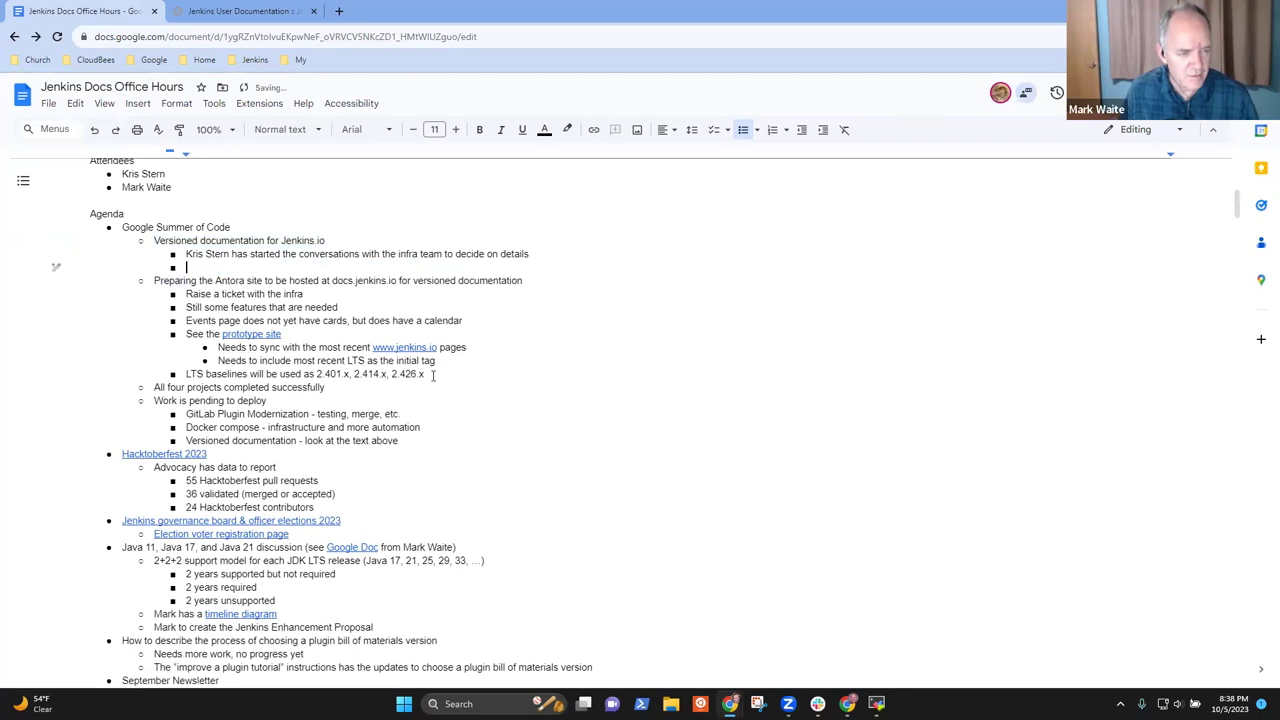
key(BackSpace)
key(BackSpace)
key(Down)
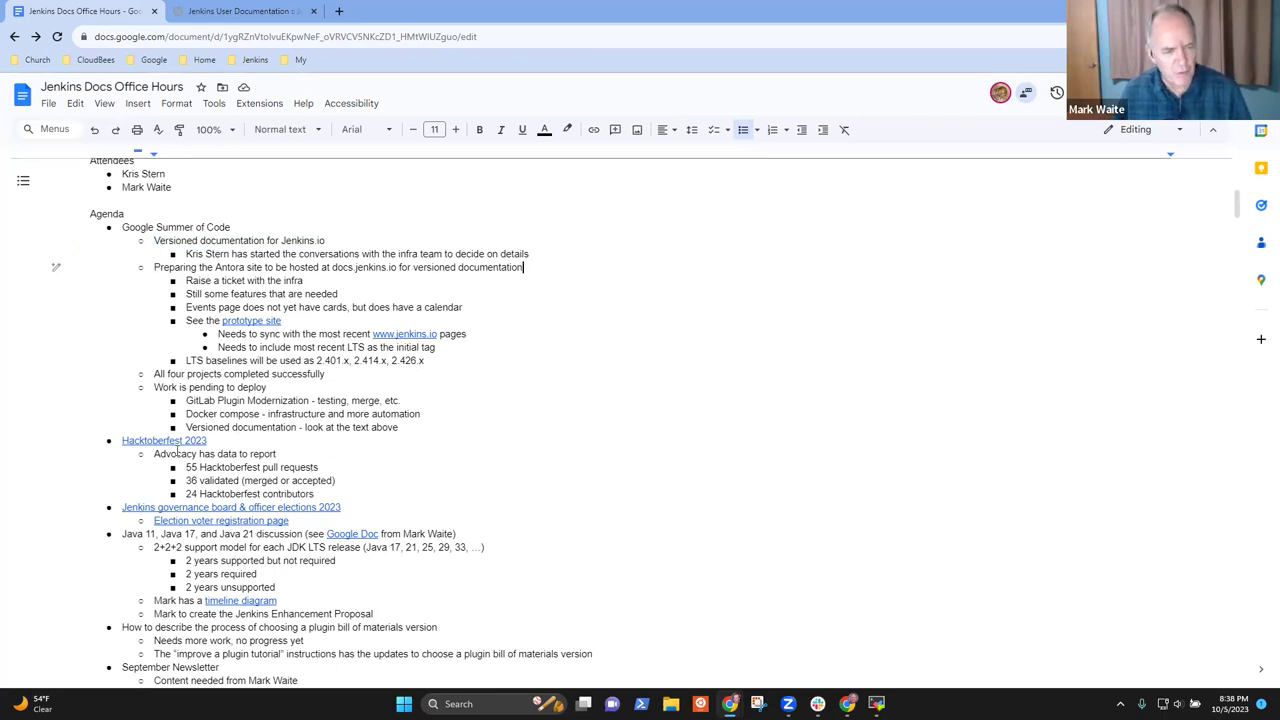
Step: Review the Hacktoberfest 2023 stats: 55 pull requests, 36 validated, 24 contributors
click(181, 444)
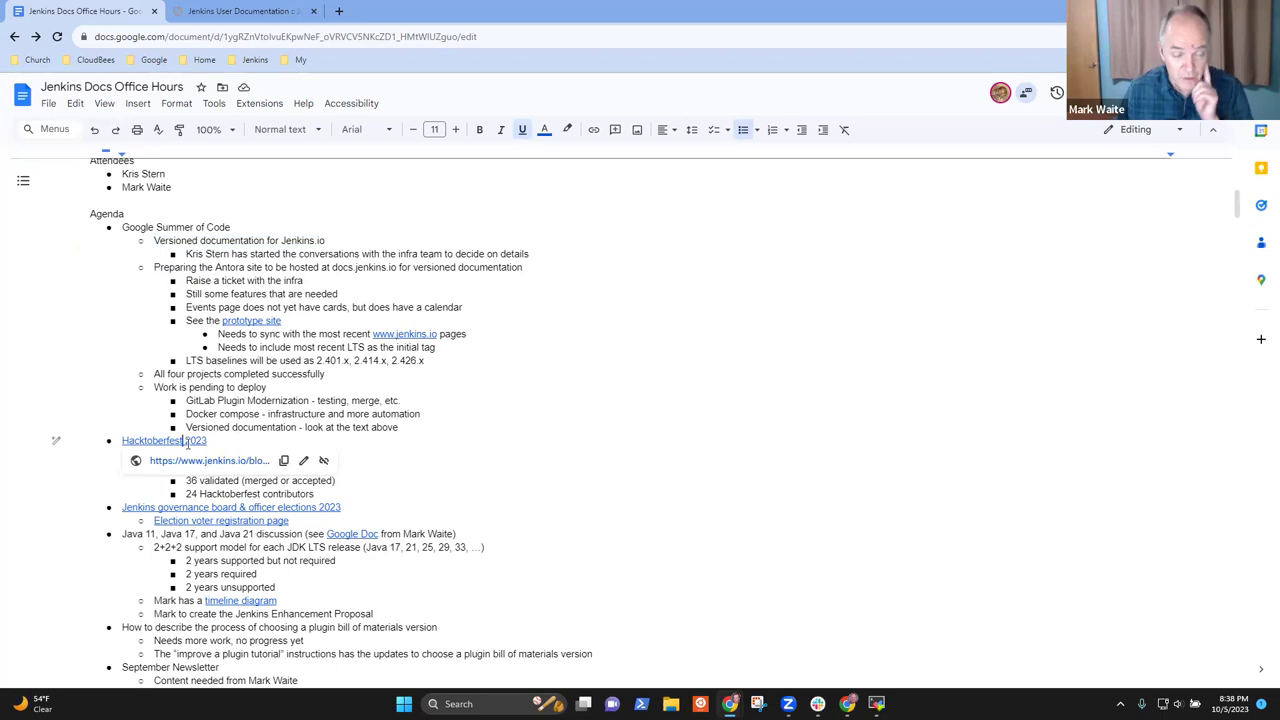
click(427, 460)
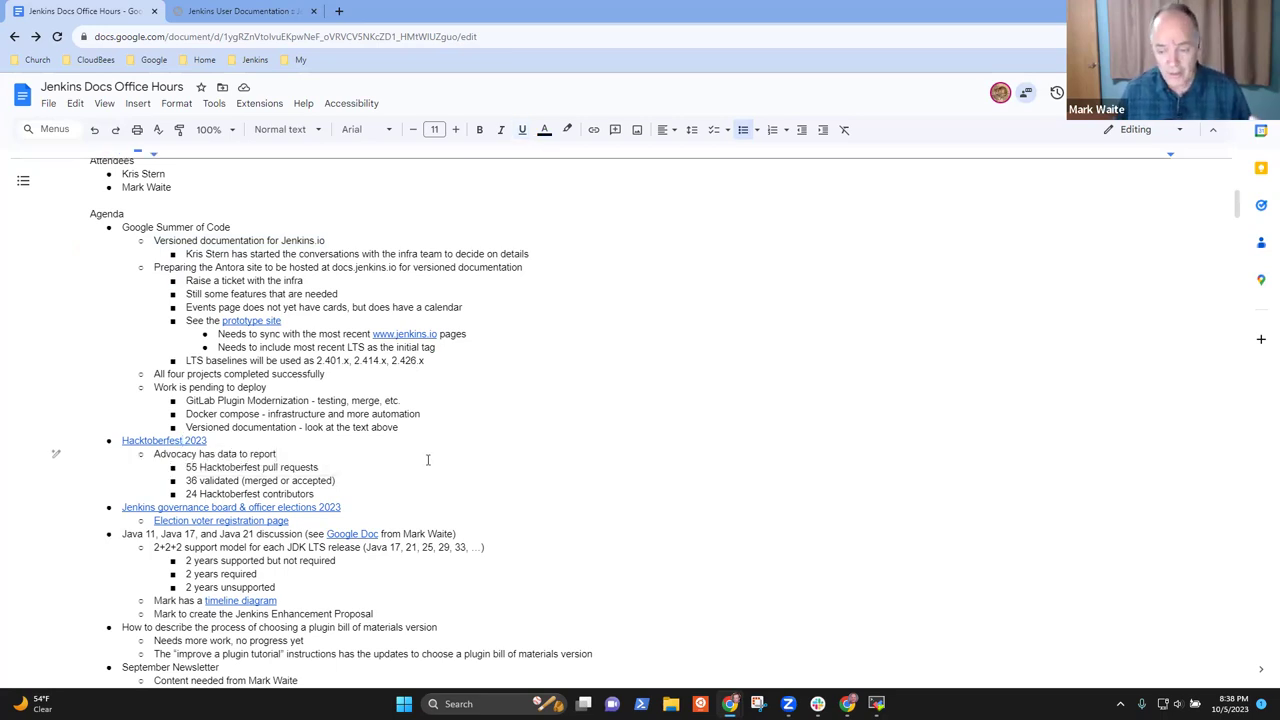
click(231, 467)
triple_click(233, 467)
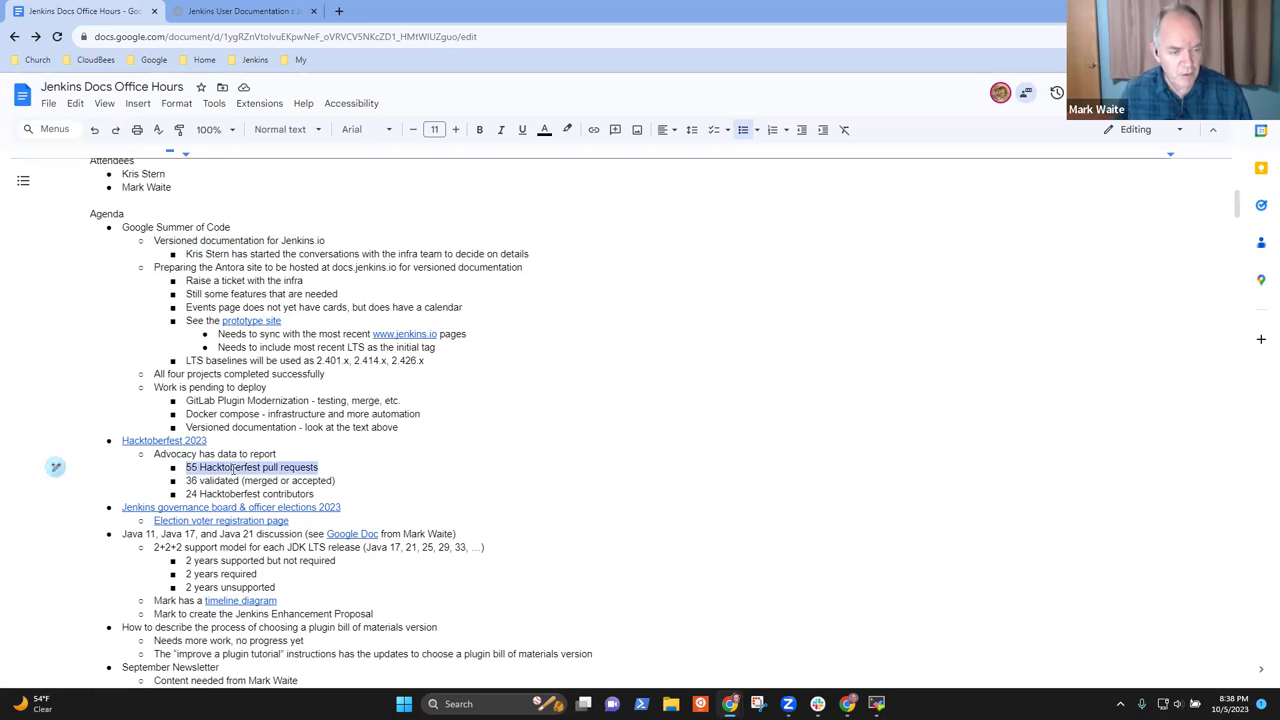
key(Down)
key(Home)
key(shift+End)
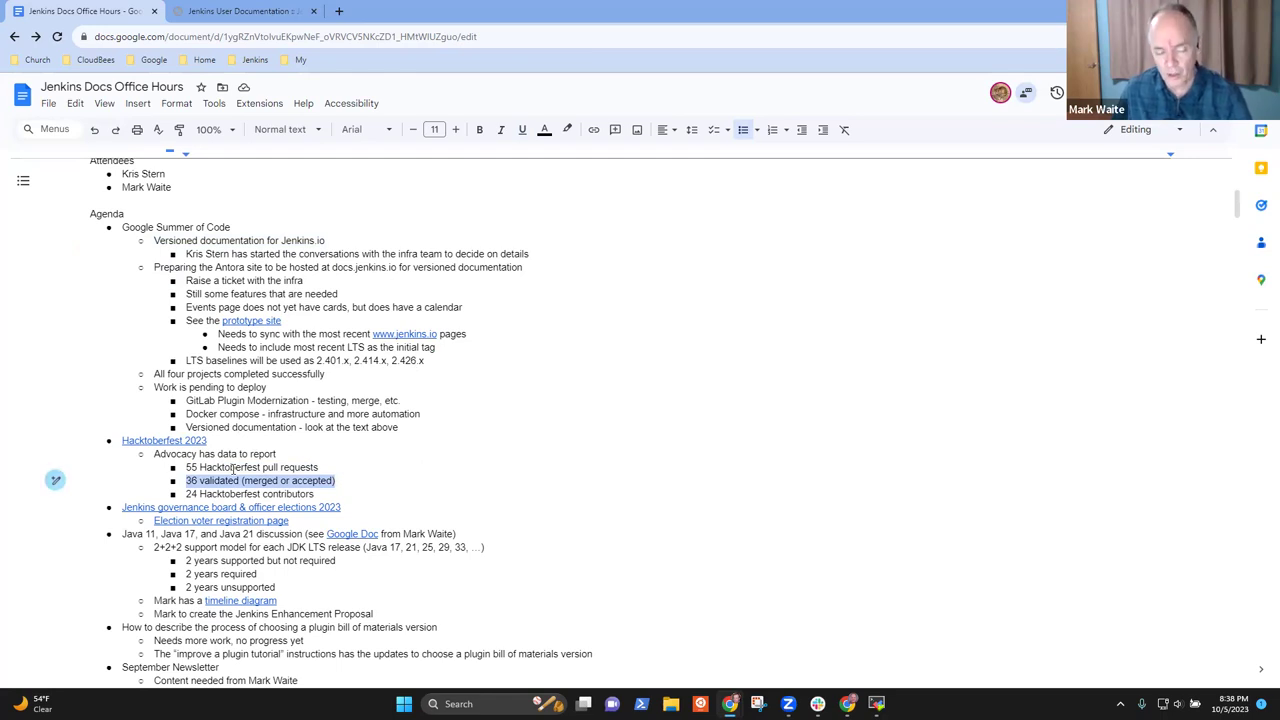
key(Right)
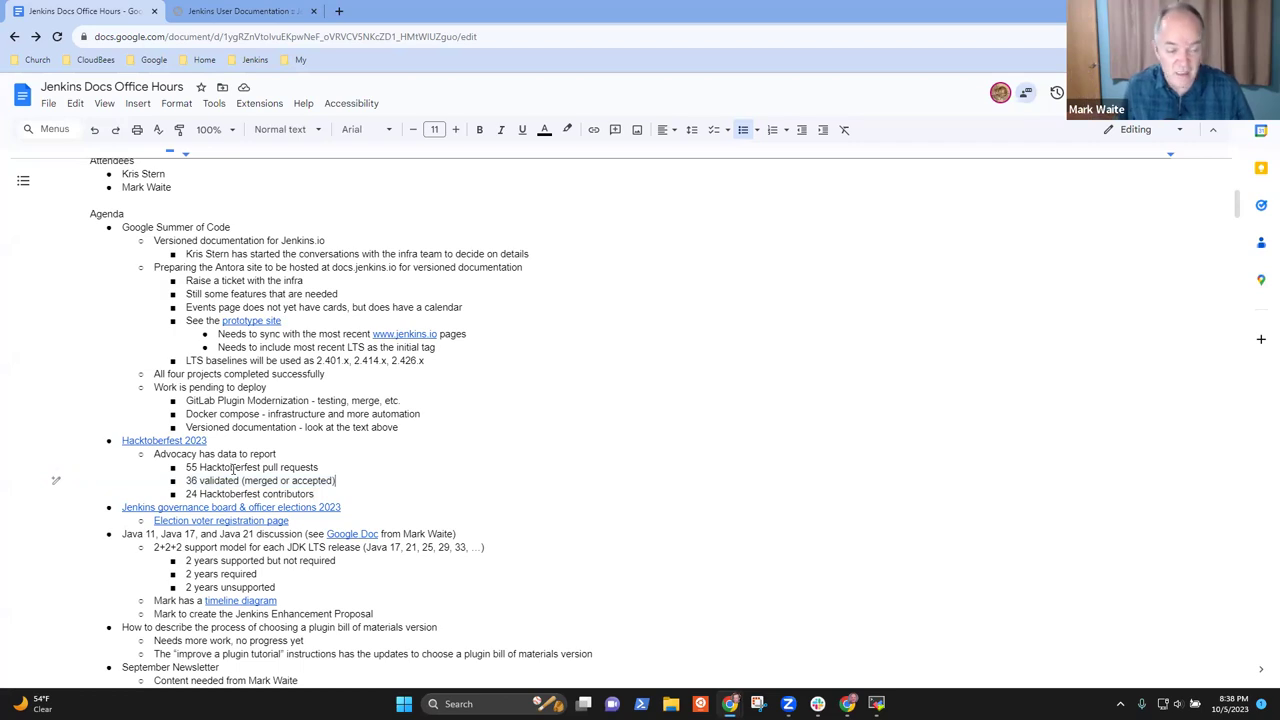
key(Down)
Step: Add bullets 'Spam rate is much less than previous years' and 'Contribution rate is lower as well'
key(Return)
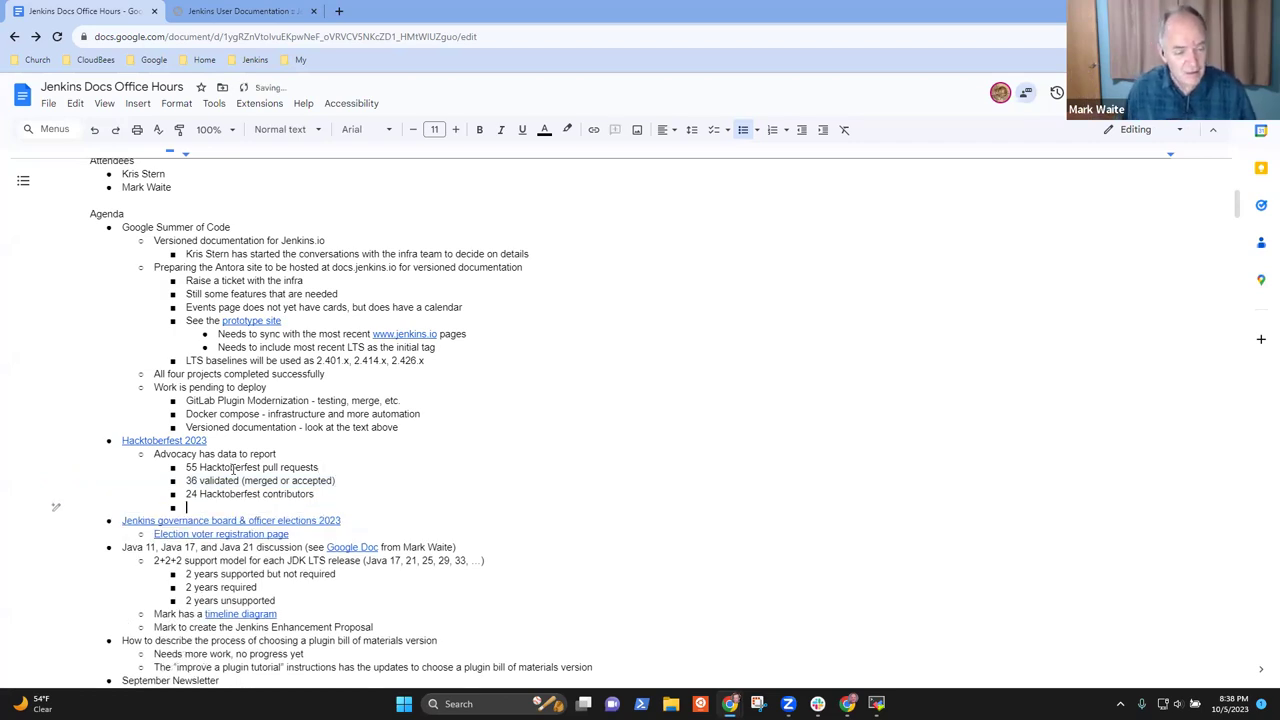
text(Spam rate)
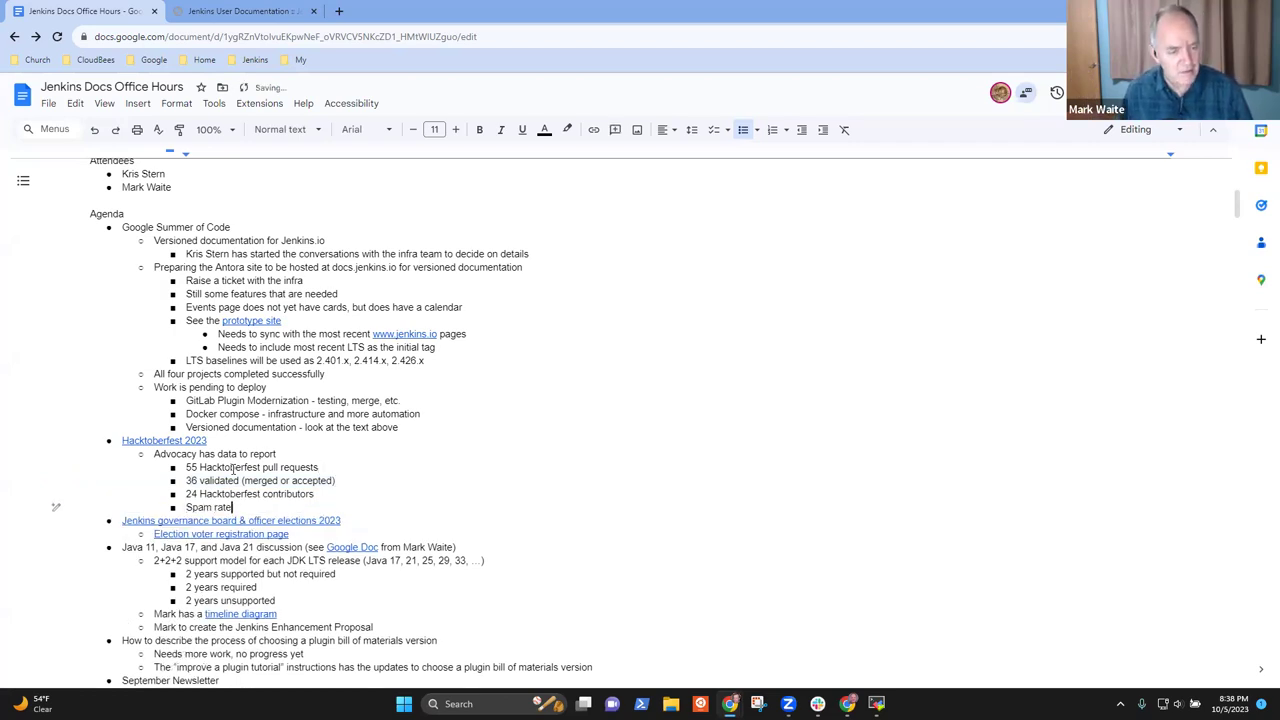
text( is much less)
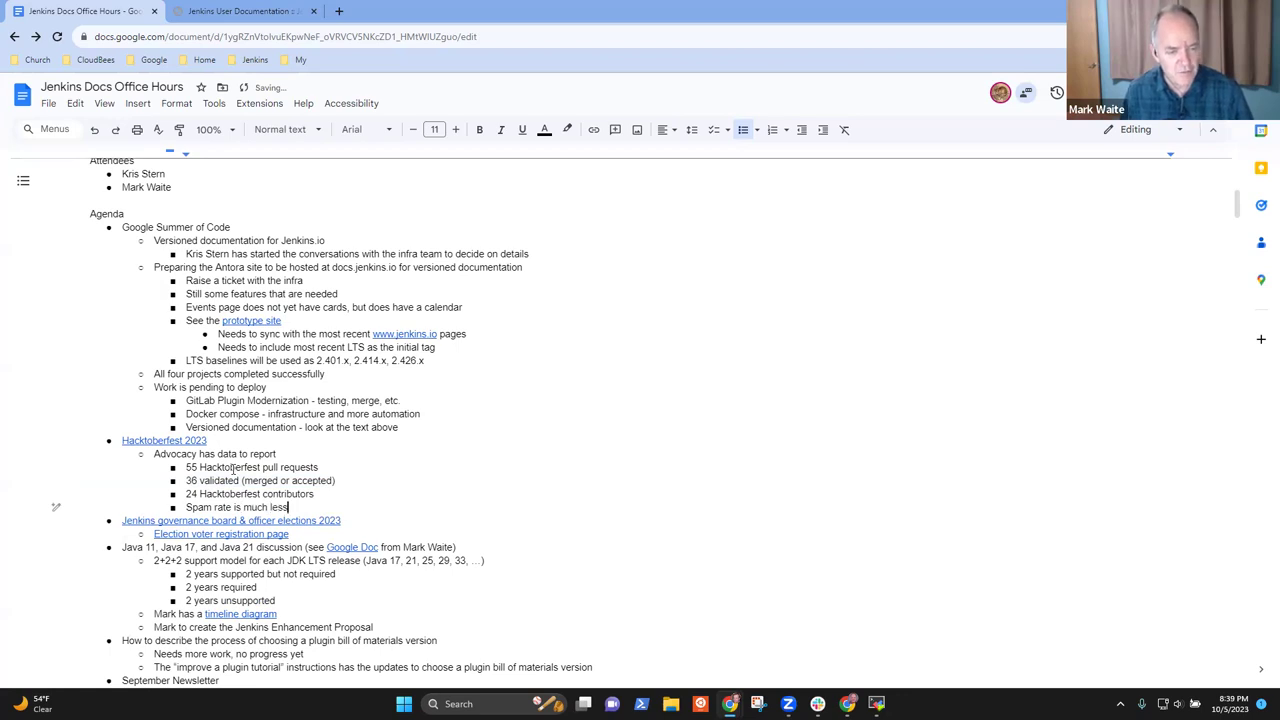
text( than p[revious)
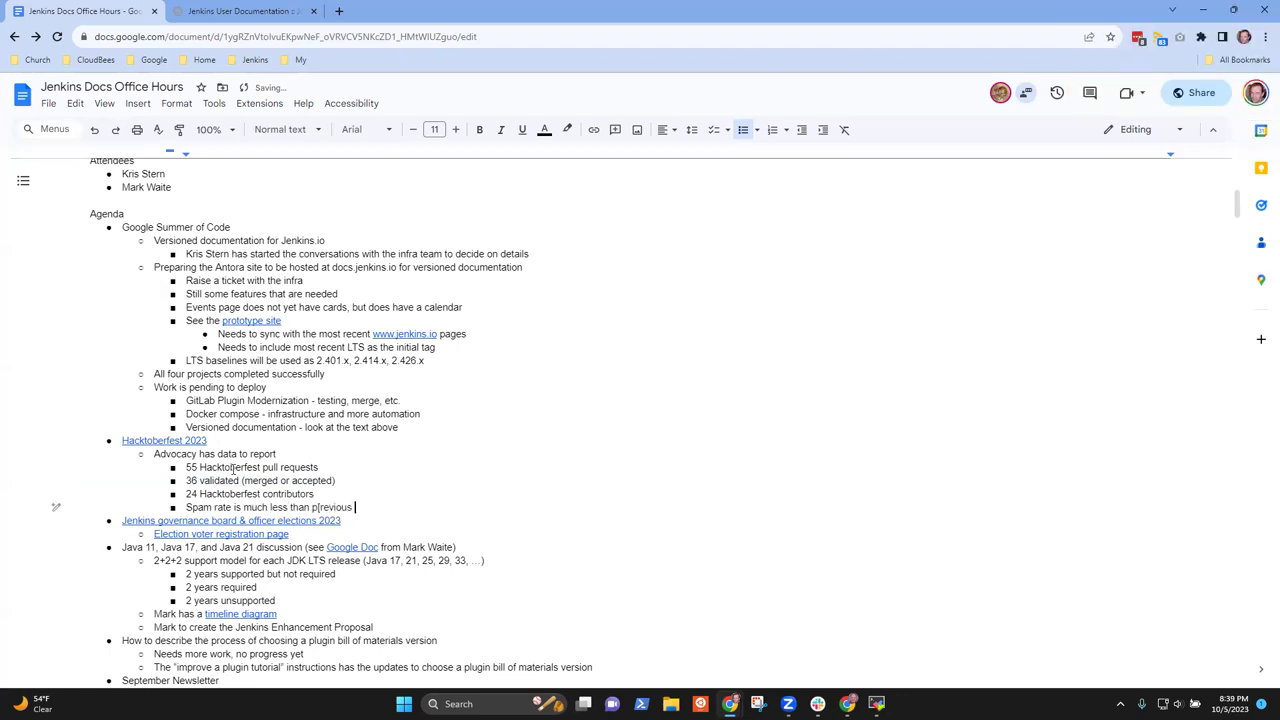
key(BackSpace)
key(BackSpace)
key(BackSpace)
key(BackSpace)
key(BackSpace)
key(BackSpace)
key(BackSpace)
key(BackSpace)
key(BackSpace)
text(revious years)
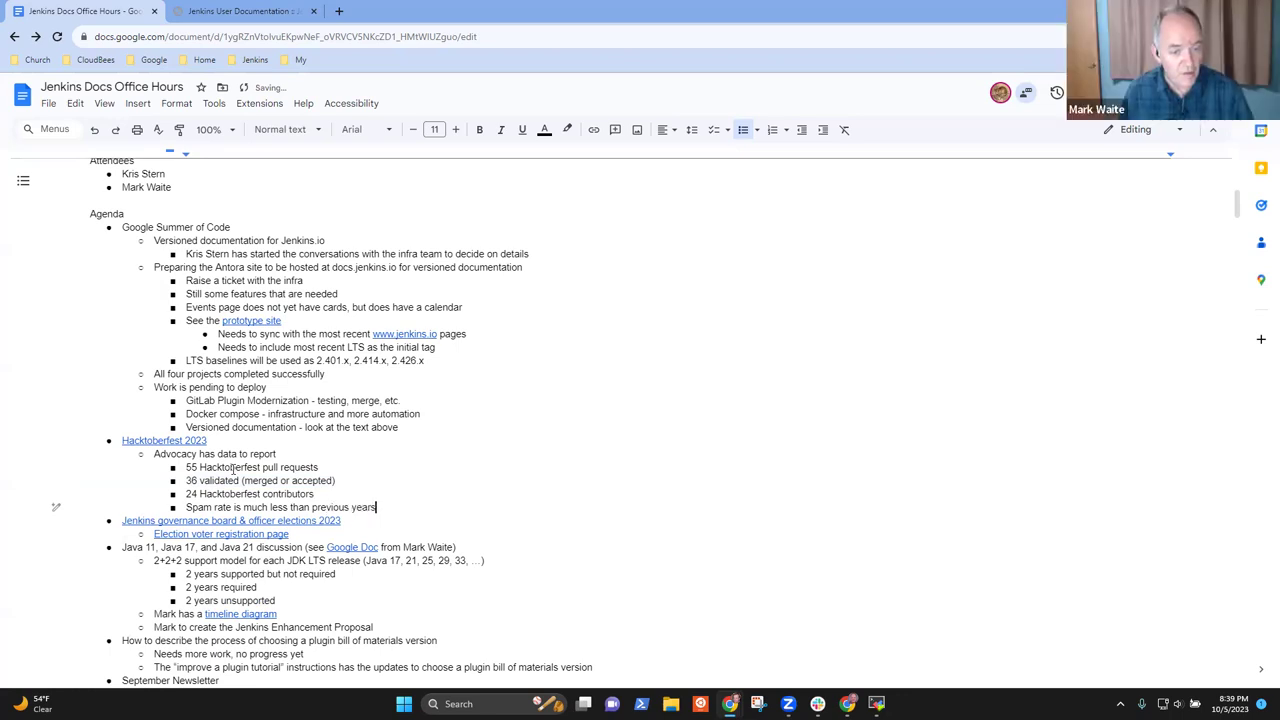
key(Return)
text(Contribution)
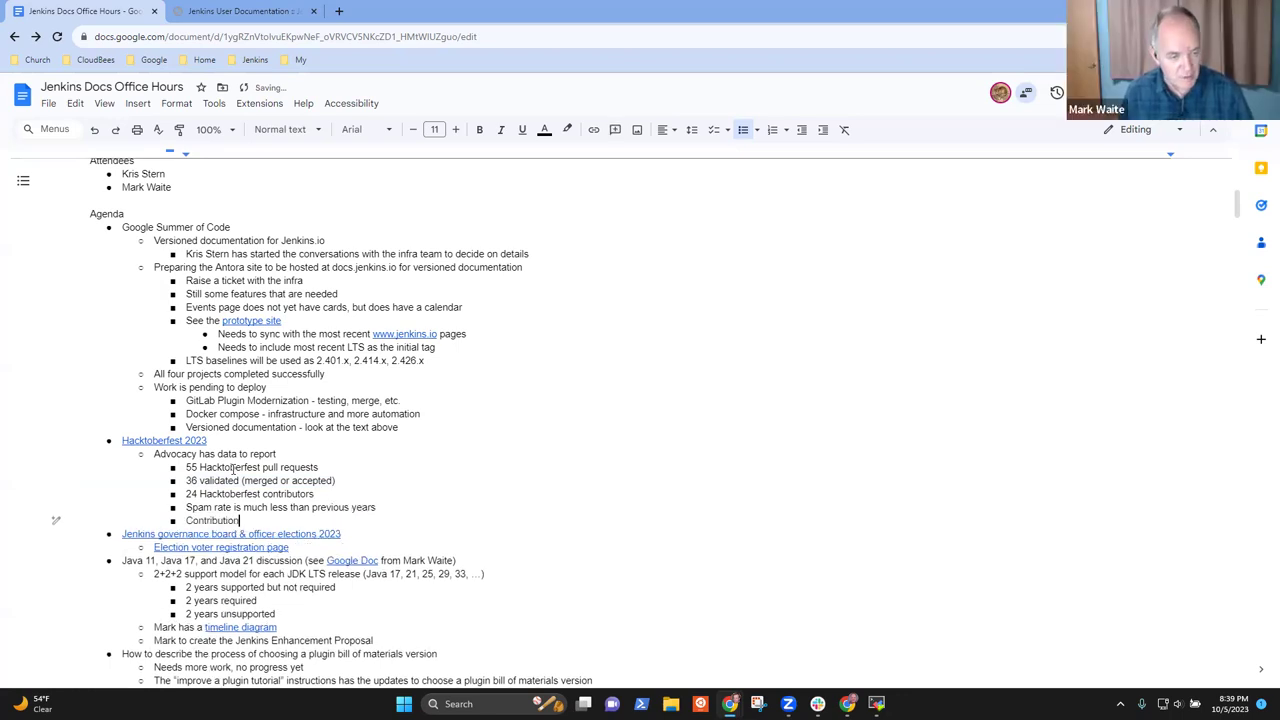
text( rate is )
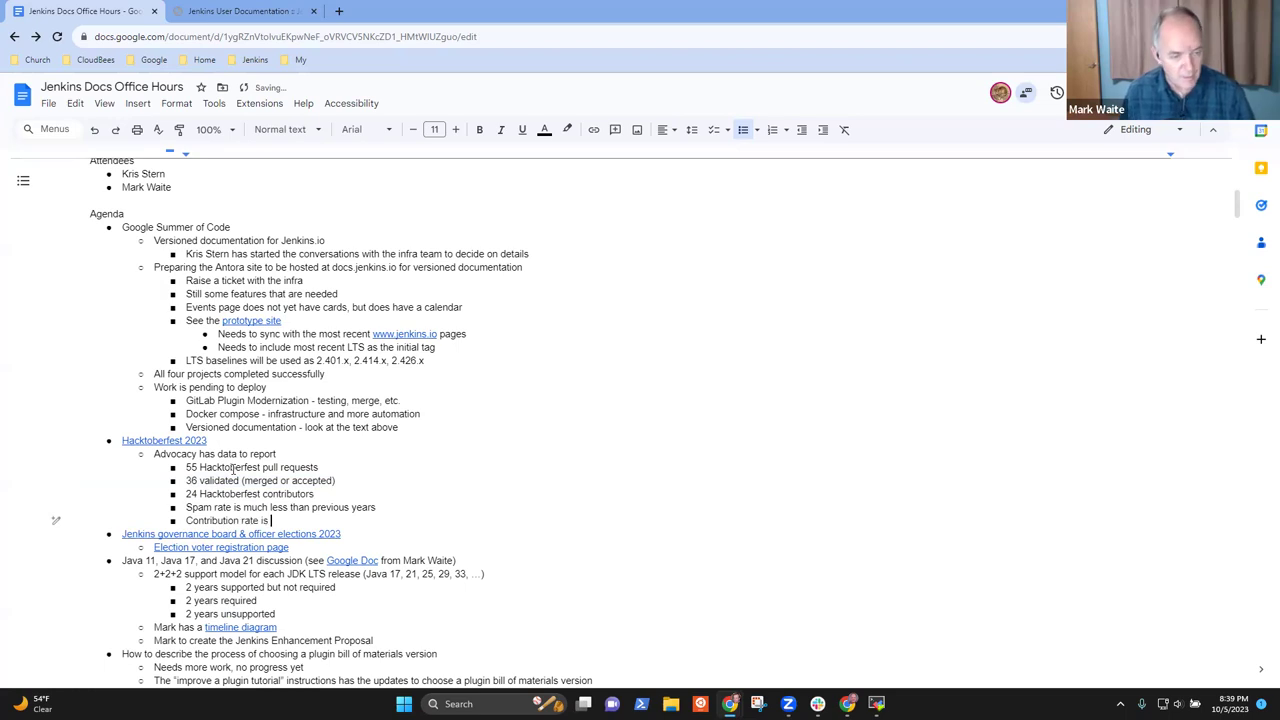
text(lower as)
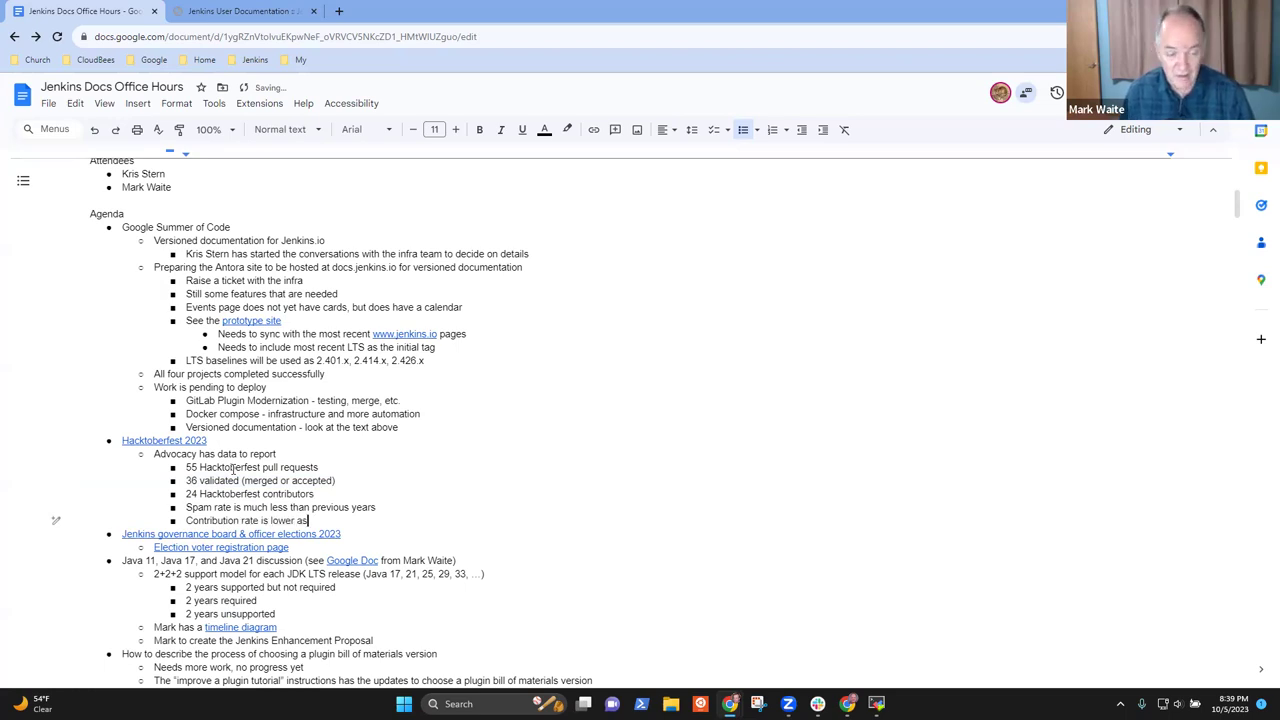
text( we)
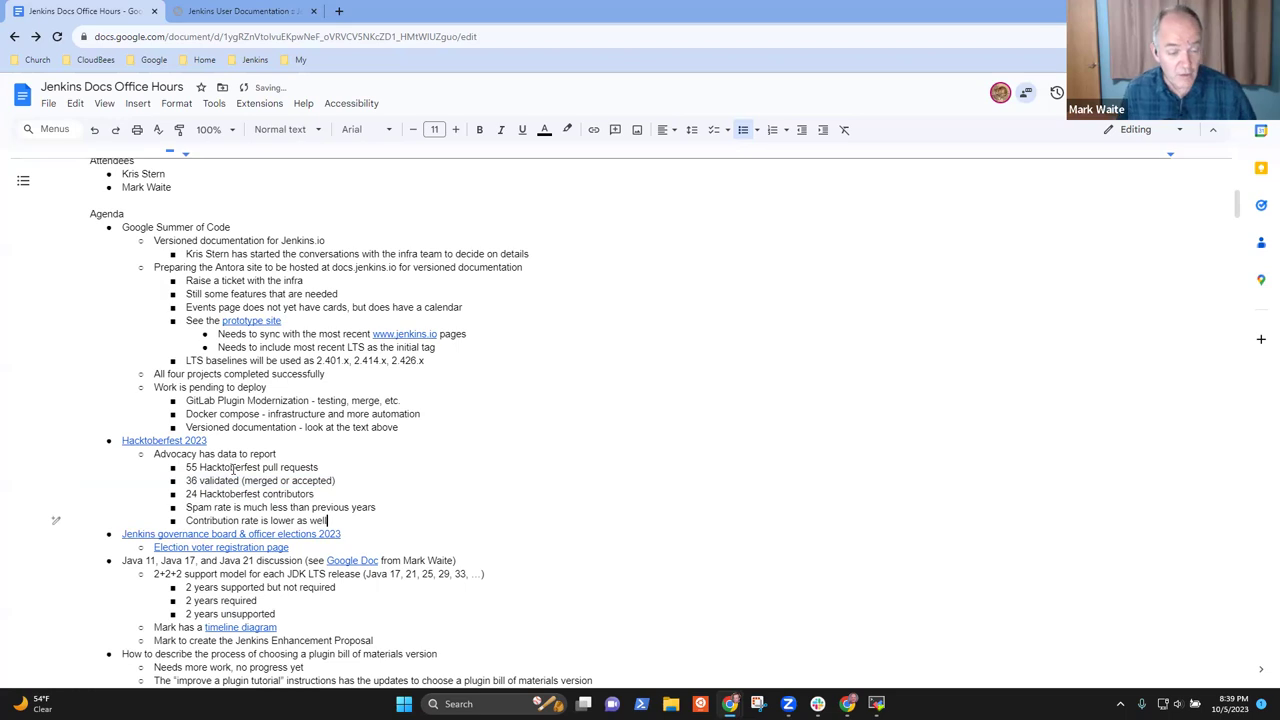
text(ll)
key(Up)
key(End)
key(shift+Home)
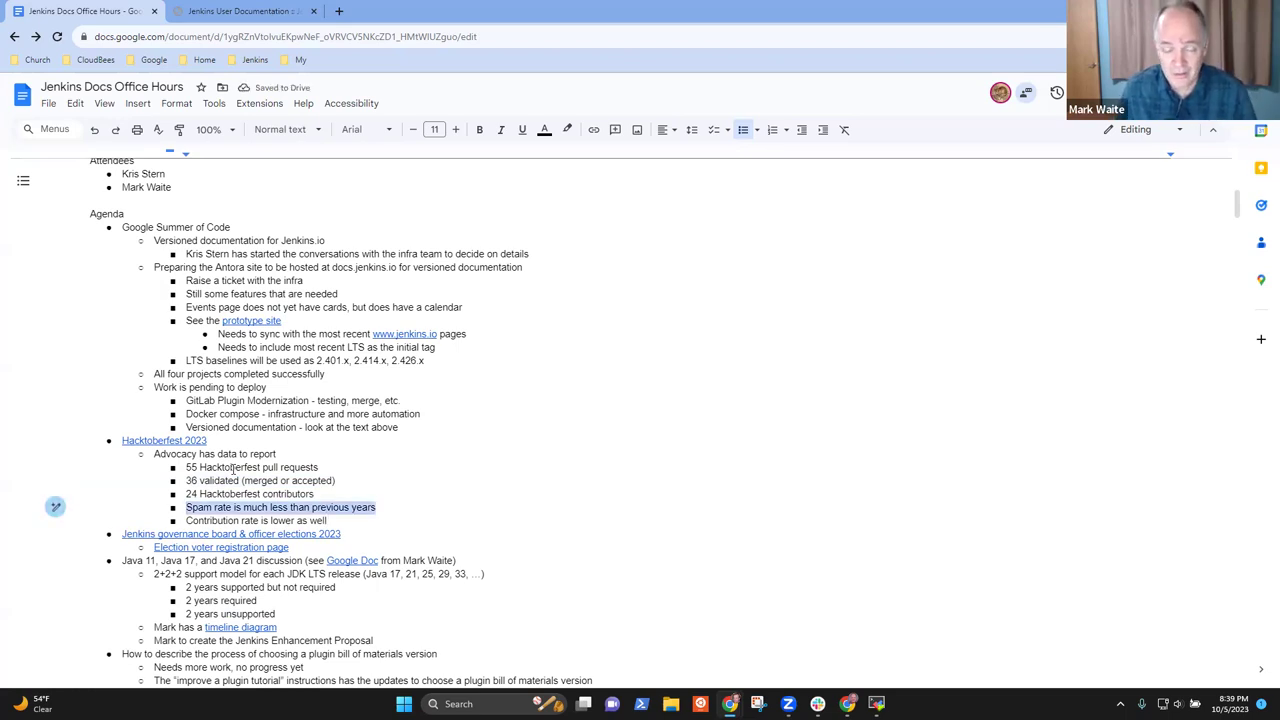
key(Down)
key(End)
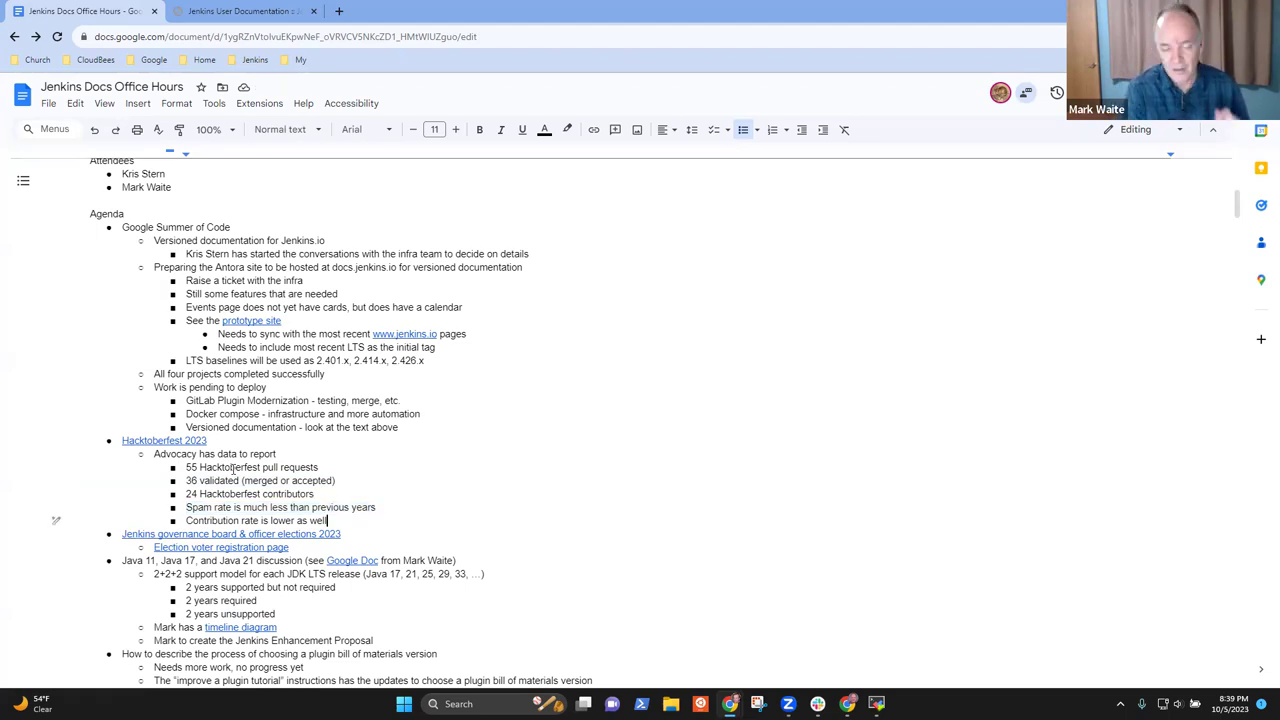
Step: Open the Board and Officer Elections blog post from the doc's governance link
click(211, 533)
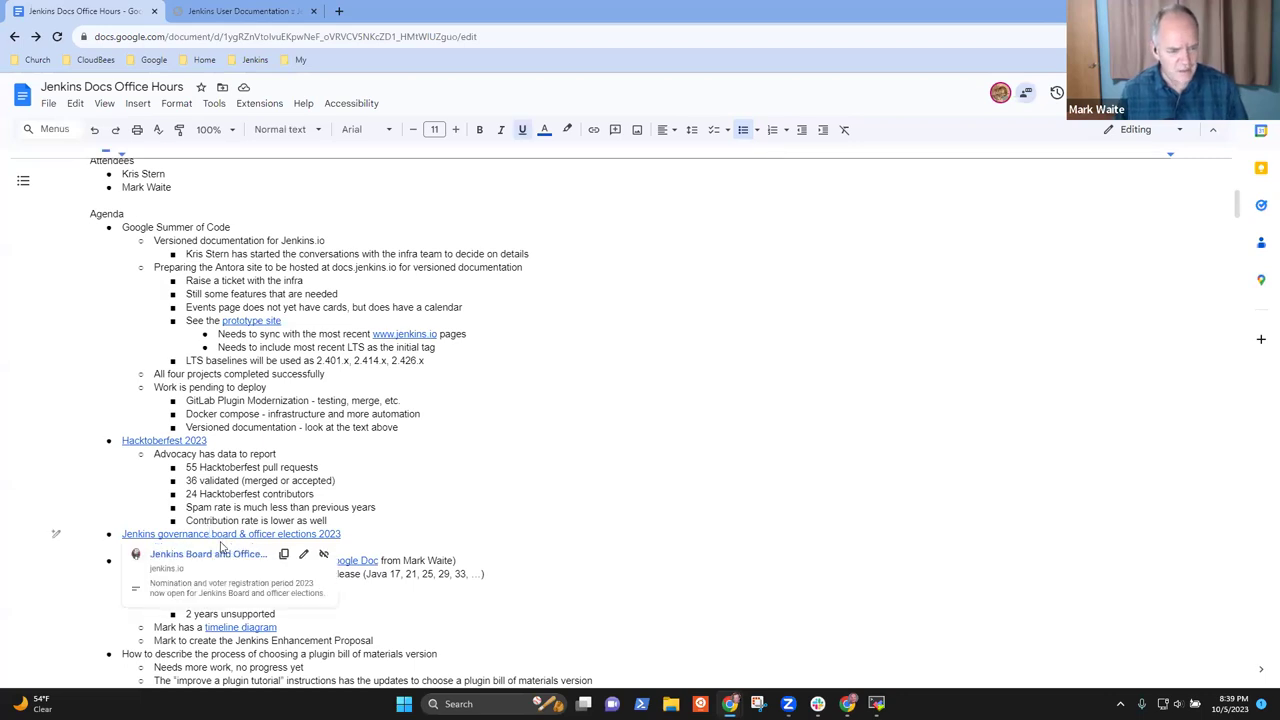
click(221, 558)
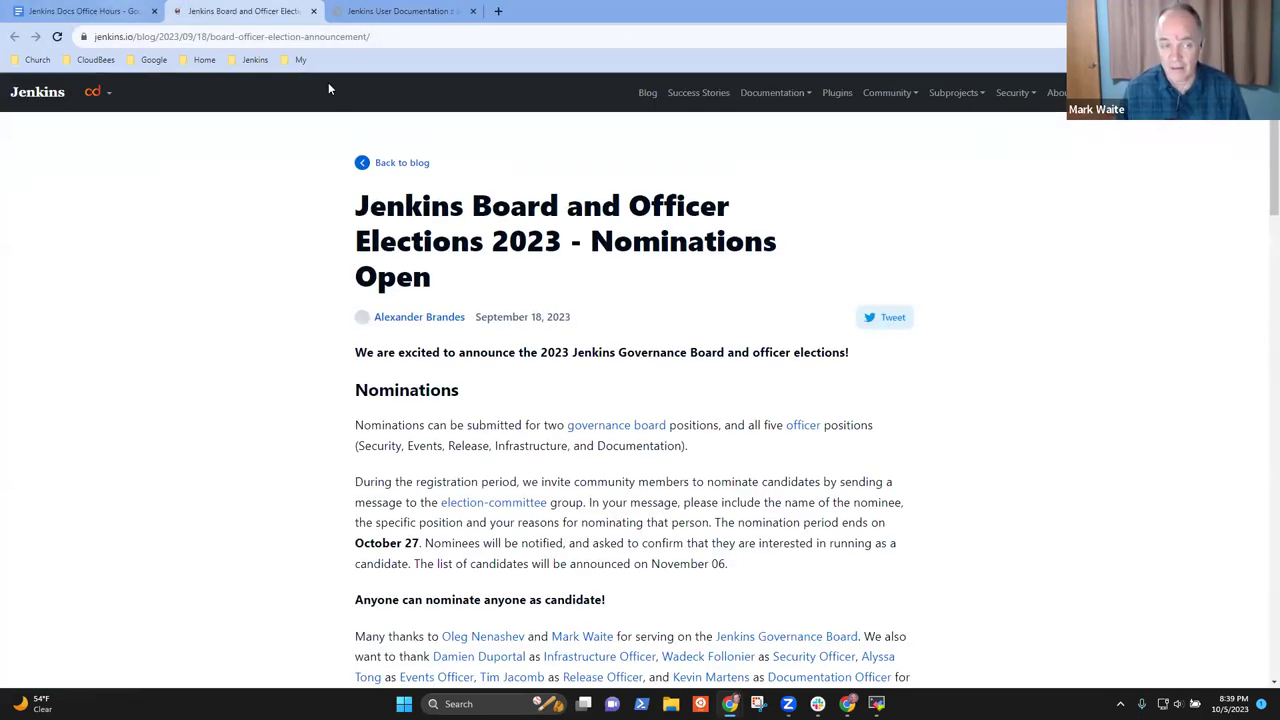
click(77, 10)
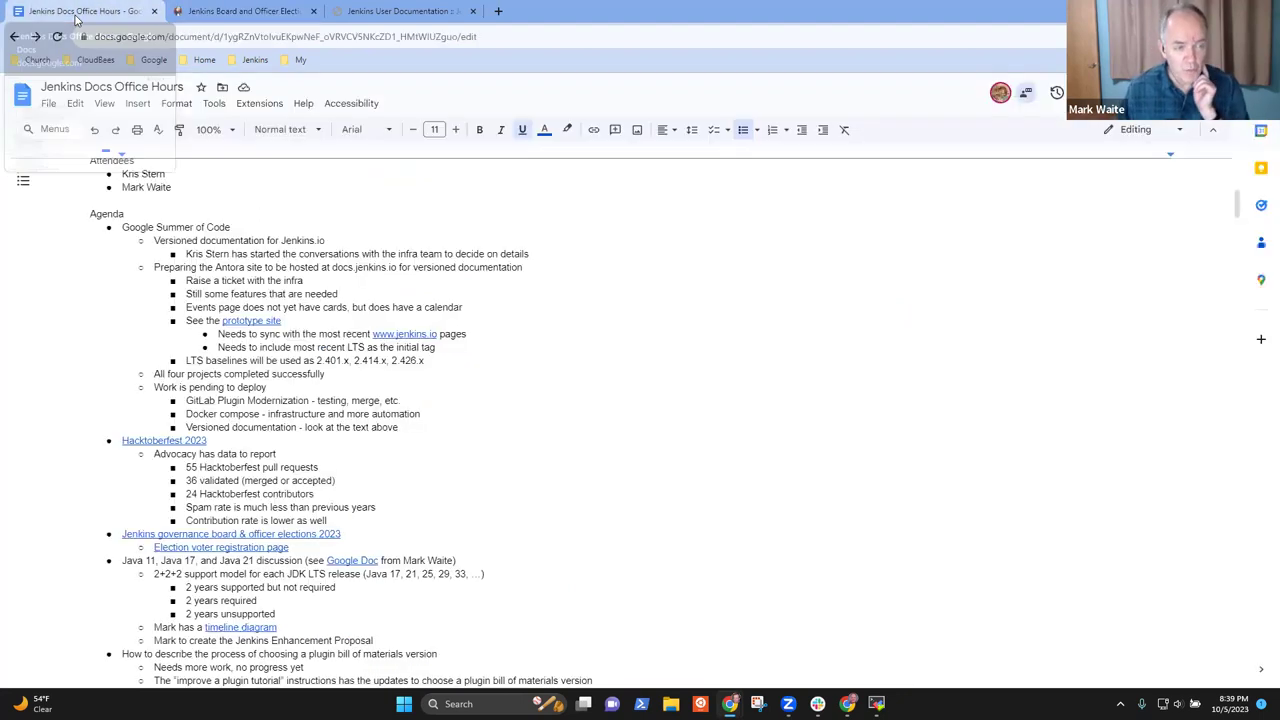
Step: Open the election voter registration page and browse the Jenkins Election Voter 2023 members list
click(213, 547)
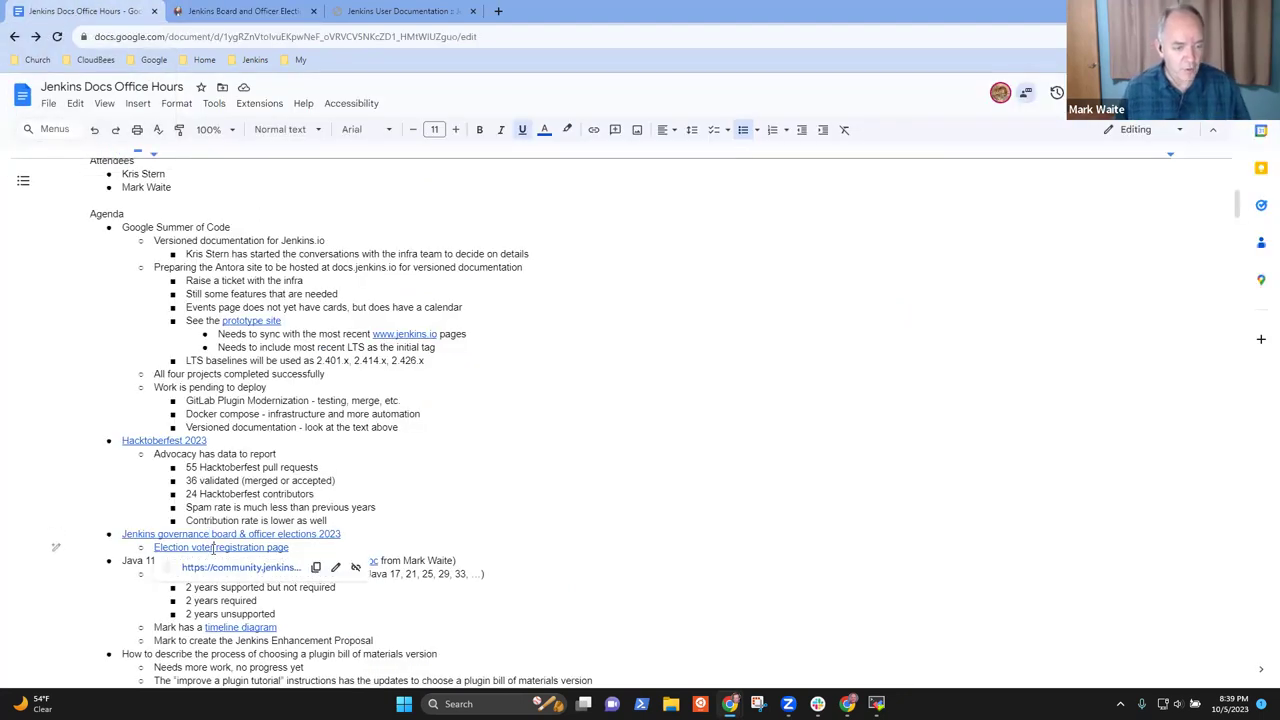
click(263, 570)
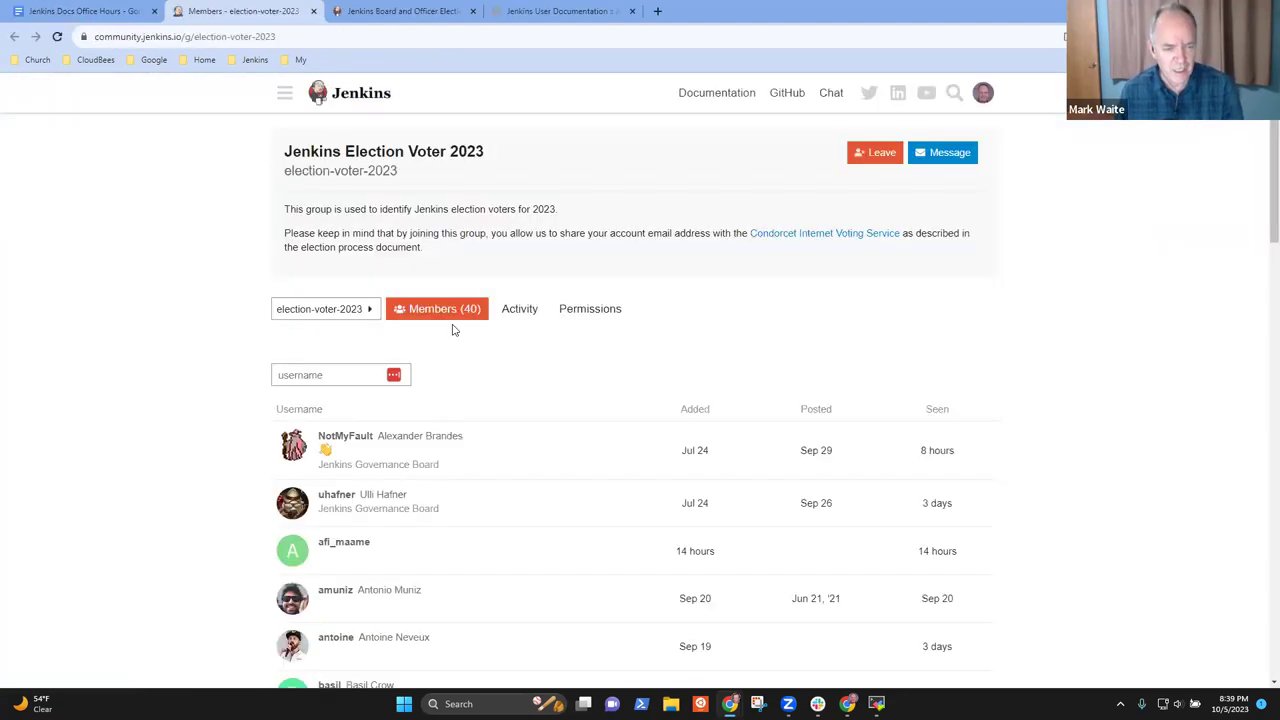
scroll(543, 314, down, 10)
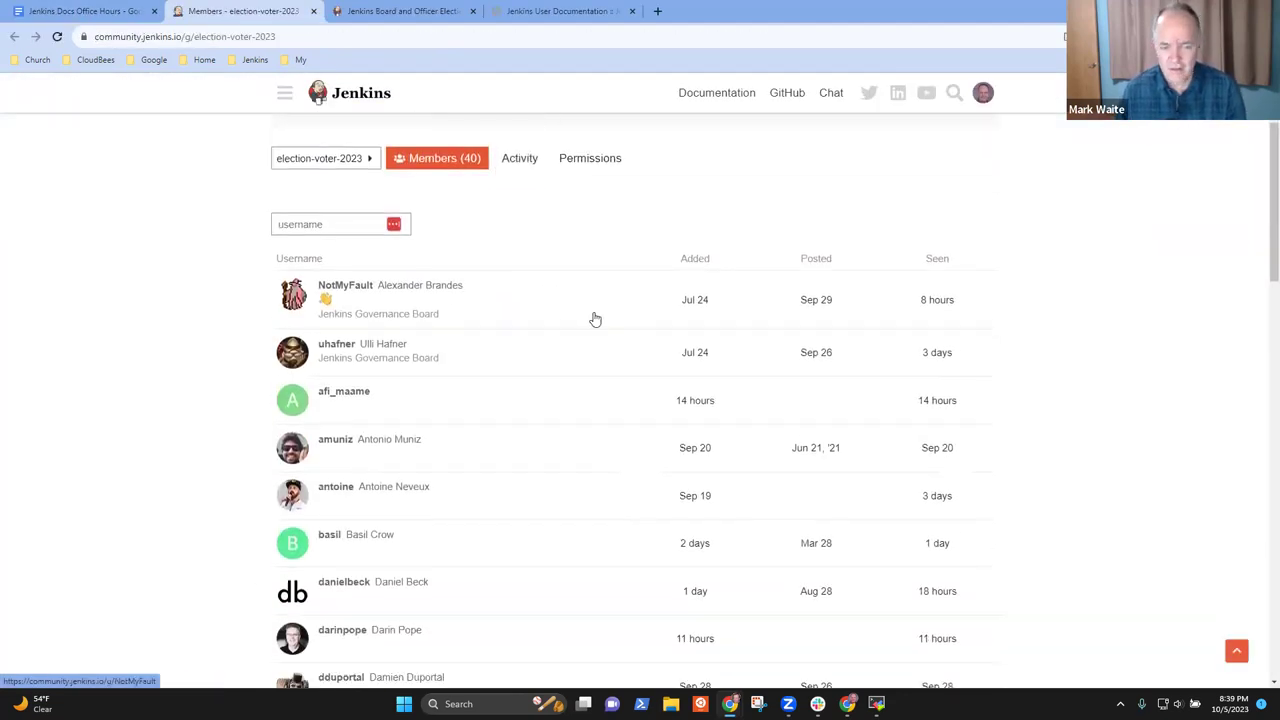
scroll(630, 310, down, 4)
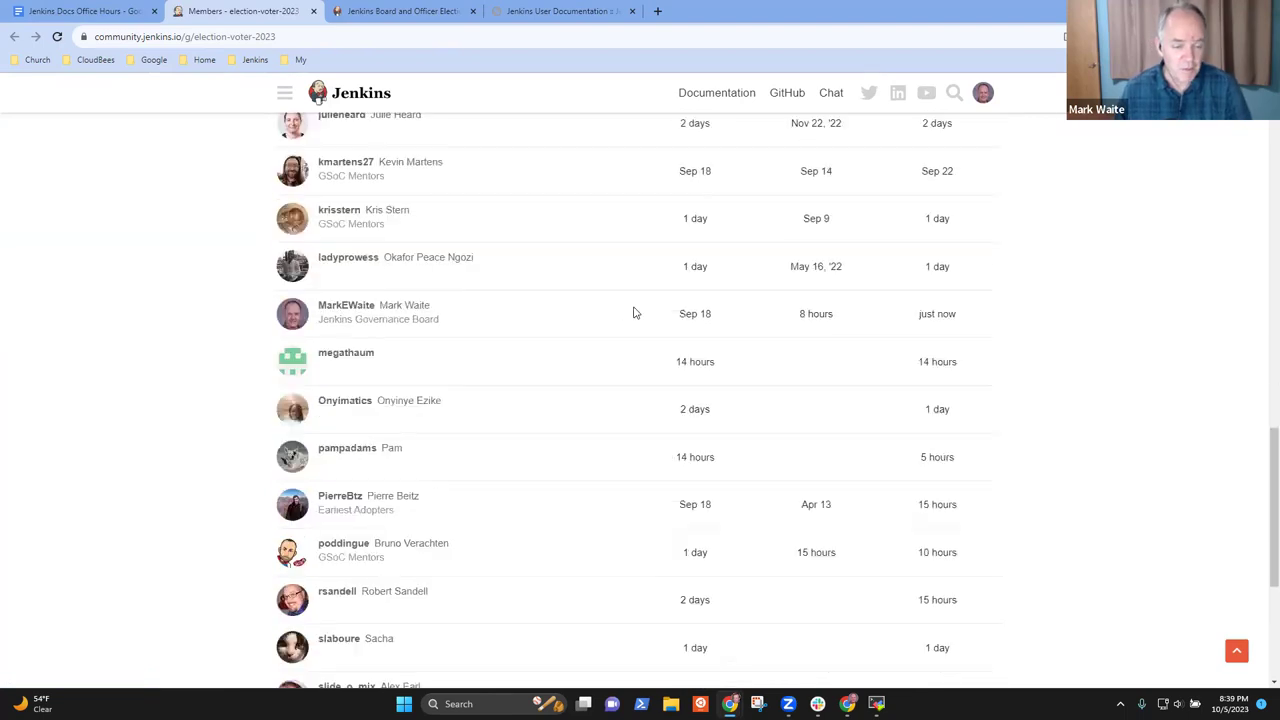
scroll(630, 310, up, 2)
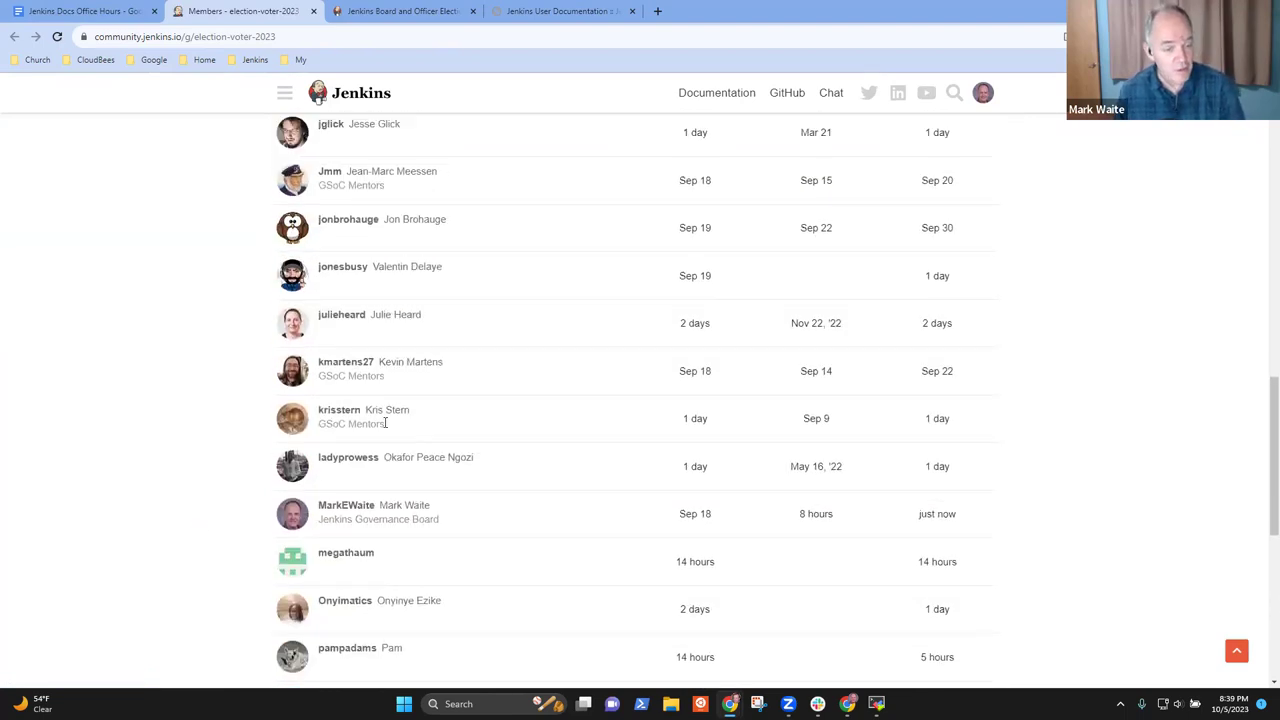
drag(385, 424, 318, 406)
click(177, 376)
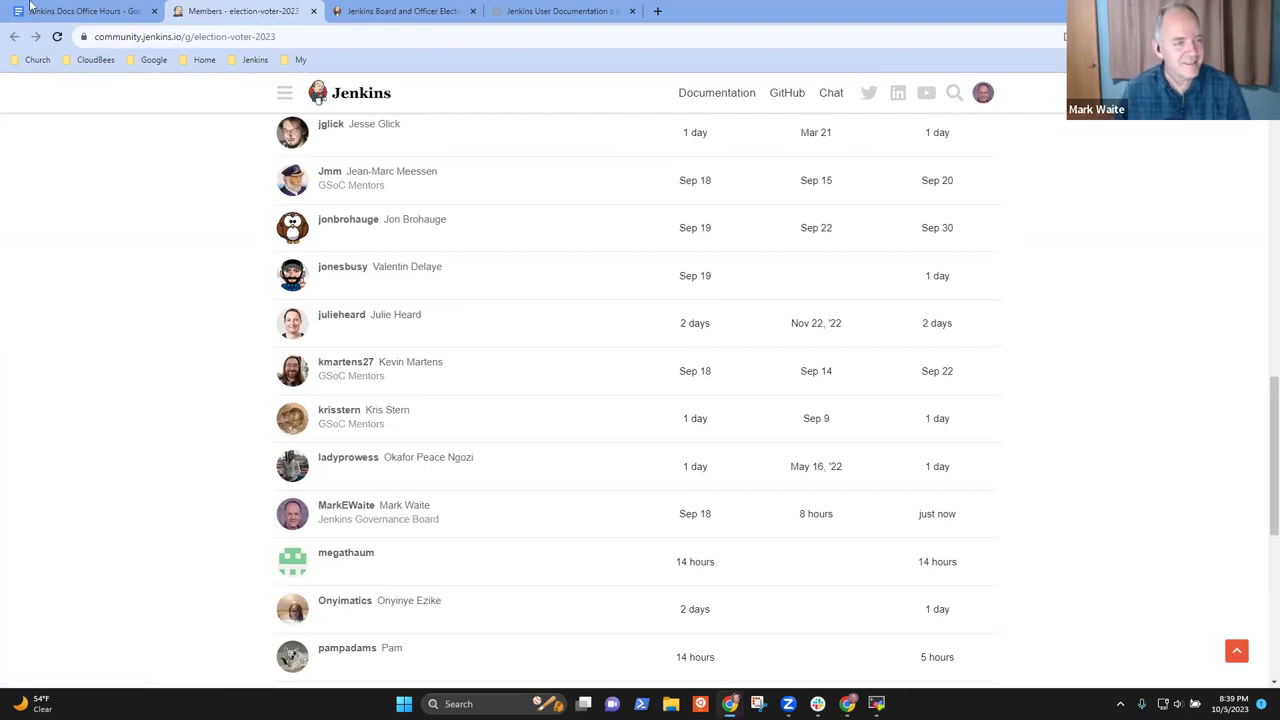
click(75, 11)
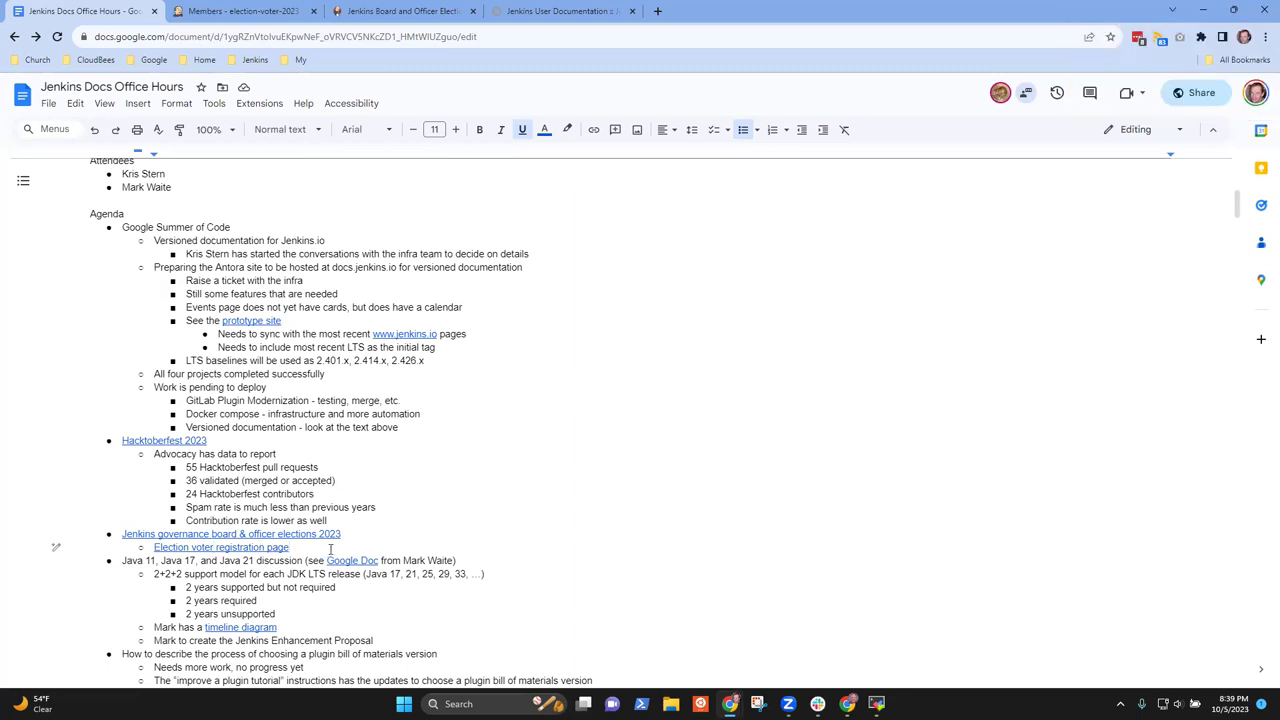
Step: Select from the Java 11/17/21 discussion line through the September Newsletter item and its note
key(Down)
key(Down)
key(Down)
key(Down)
key(Down)
key(Down)
key(Down)
key(Down)
key(Down)
key(Down)
key(Down)
key(Down)
key(Up)
key(Up)
key(Up)
key(Up)
key(Up)
key(Up)
key(Up)
key(Up)
key(Up)
key(Up)
key(Up)
key(Up)
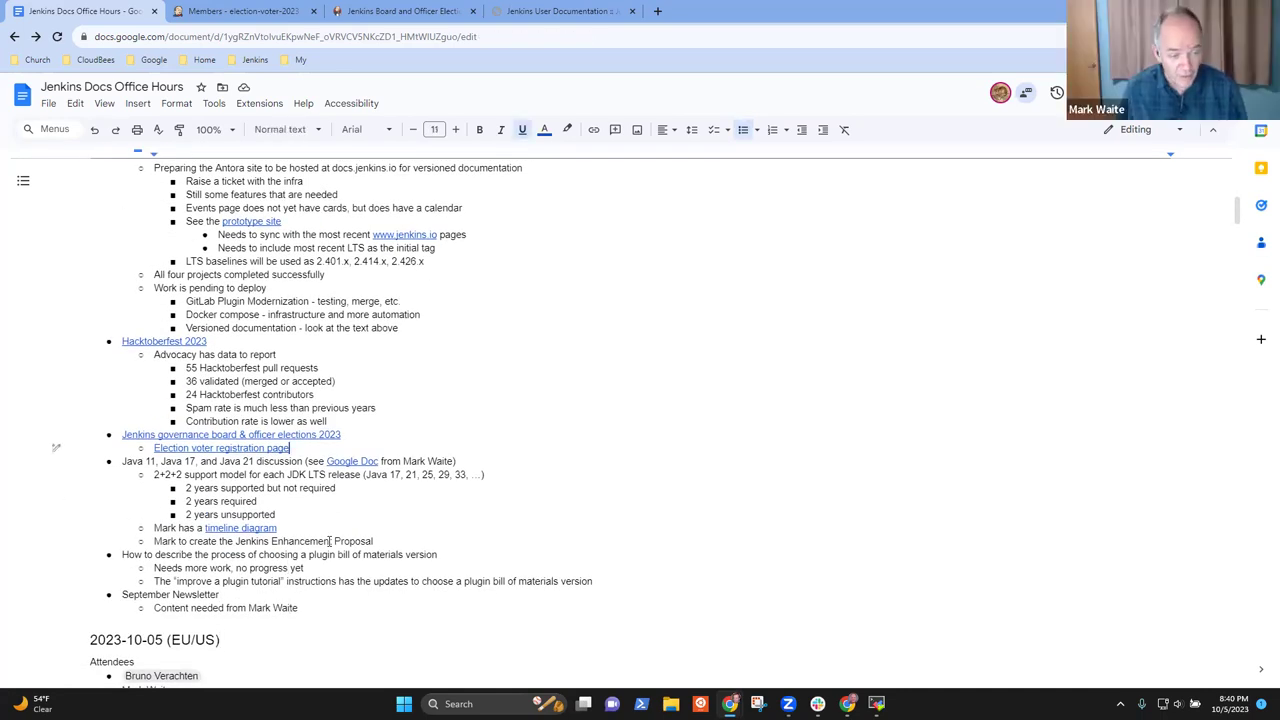
key(Down)
key(shift+Down)
key(shift+Down)
key(shift+Down)
key(shift+Down)
key(shift+Down)
key(shift+Down)
key(shift+Down)
key(shift+Down)
key(shift+Down)
key(shift+Down)
key(shift+Down)
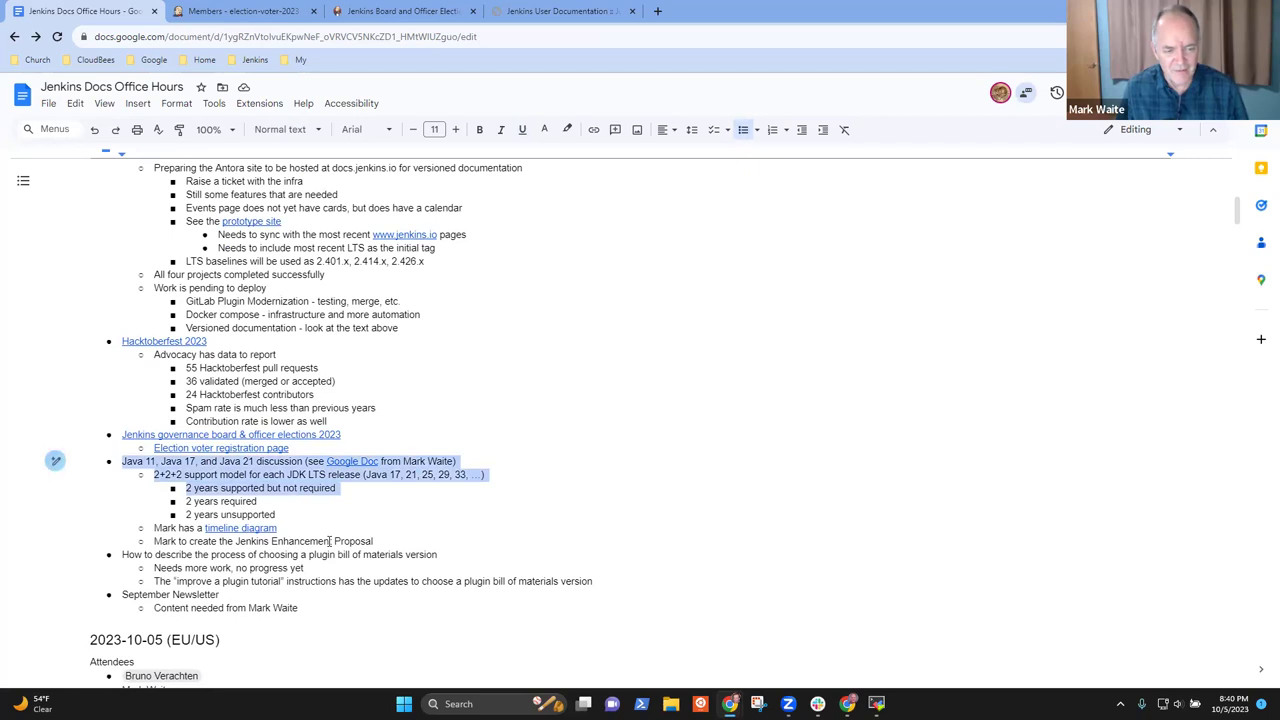
key(shift+Down)
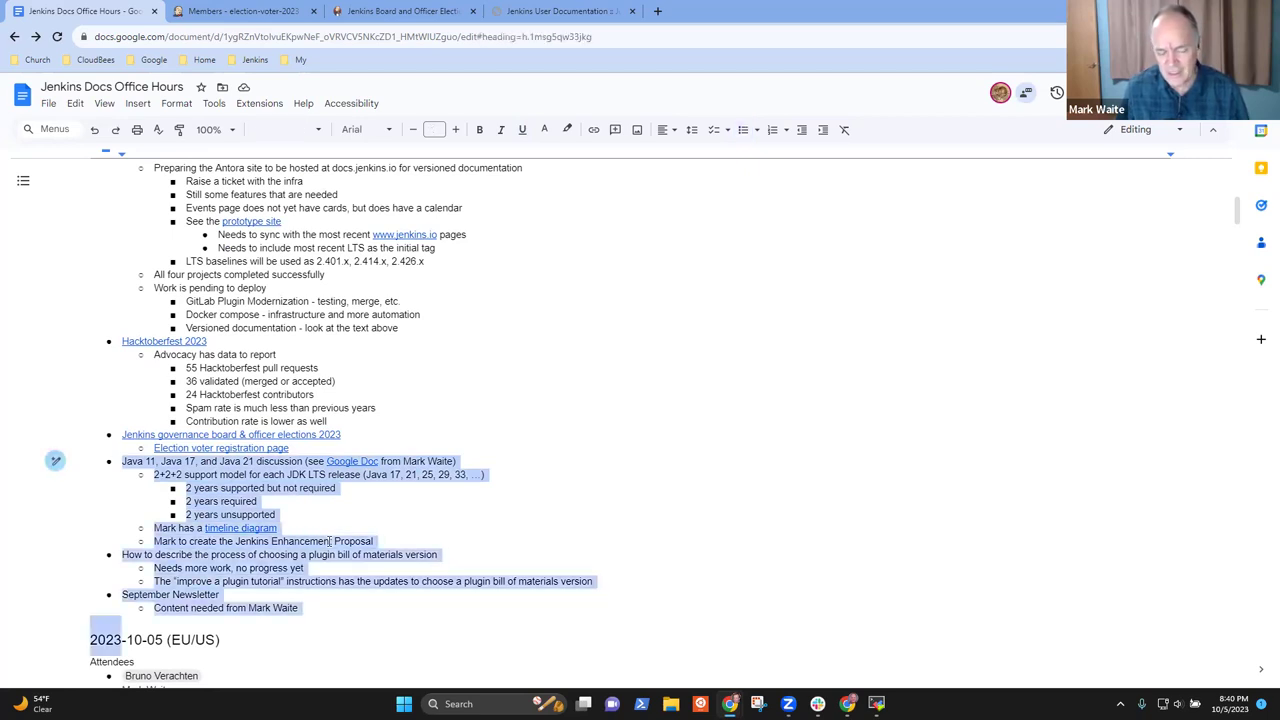
key(shift+Left)
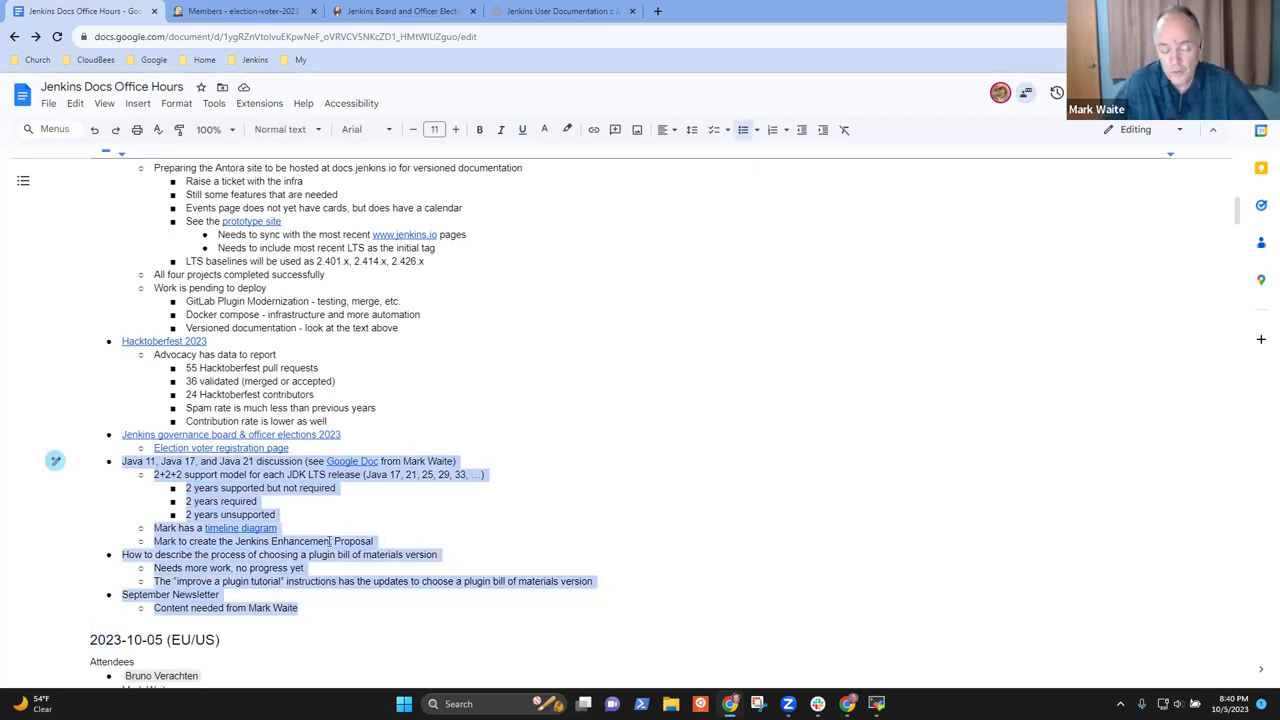